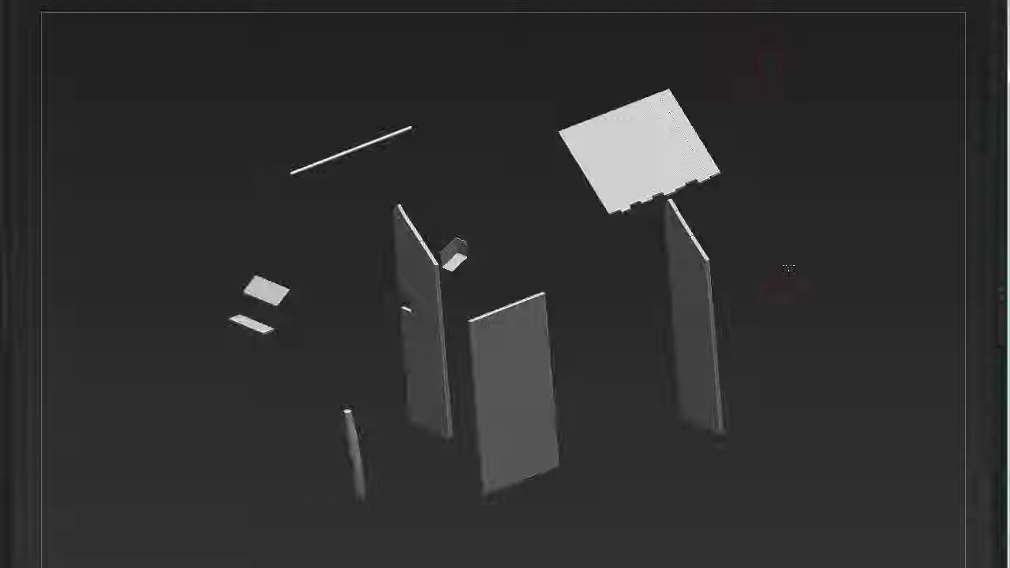
Step: Zoom in close on the thin rod and scroll the alpha browser to the tree-bark images
mouse_move(793, 301)
middle_down()
mouse_move(311, 208)
mouse_move(268, 371)
middle_up()
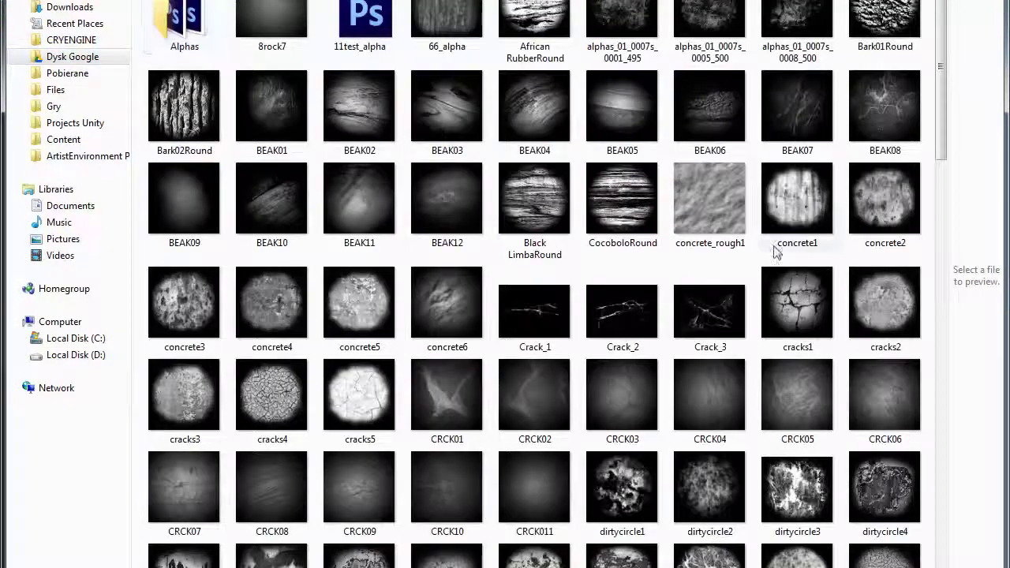
scroll(901, 338, down, 15)
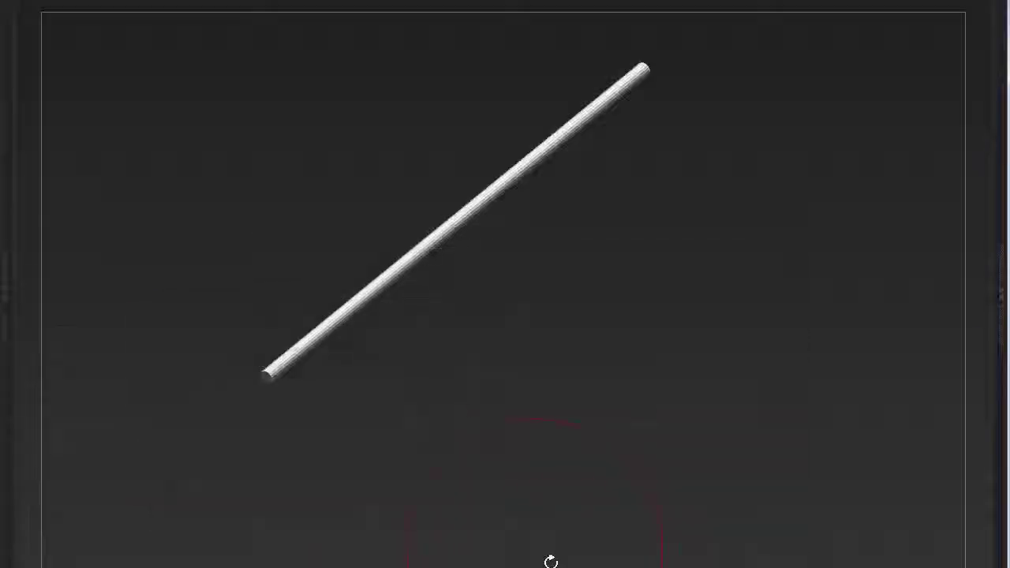
Step: Subdivide the thin rod with Ctrl+D and turn it to a straight vertical view
key(space)
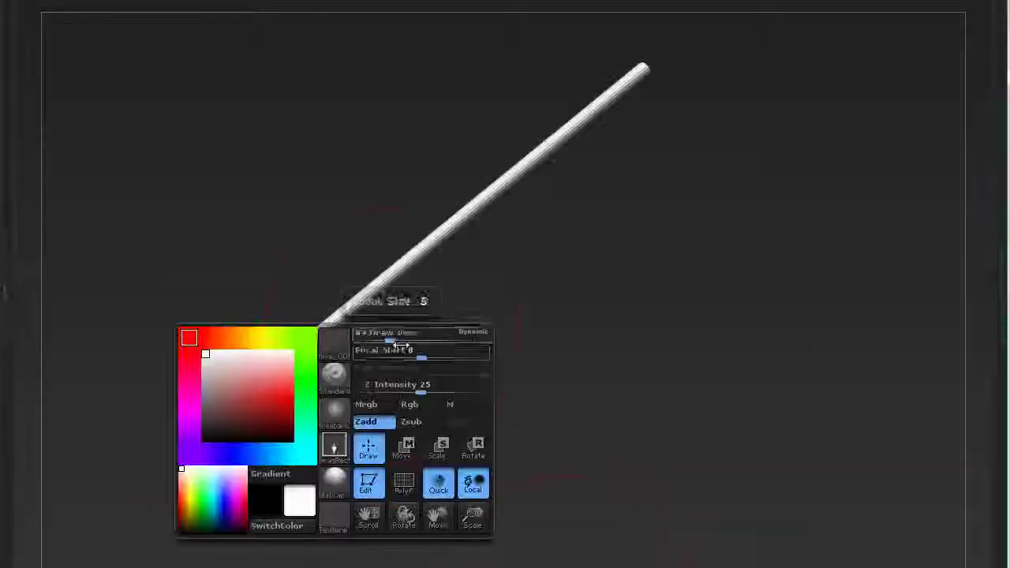
key(space)
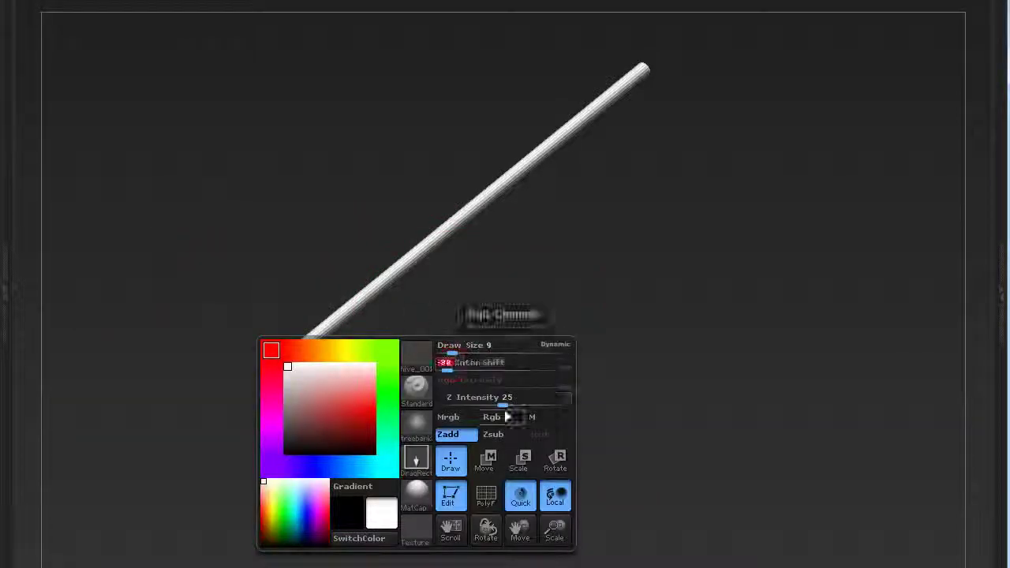
alt+drag(273, 355, 272, 396)
mouse_move(418, 260)
mouse_down()
mouse_move(642, 214)
mouse_move(671, 240)
mouse_up()
key(ctrl+d)
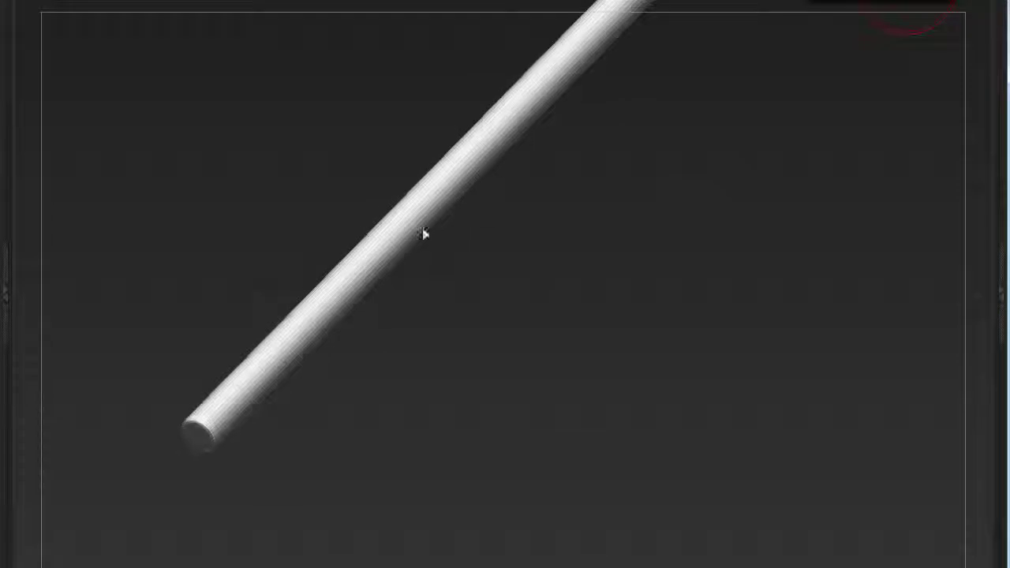
drag(248, 397, 220, 410)
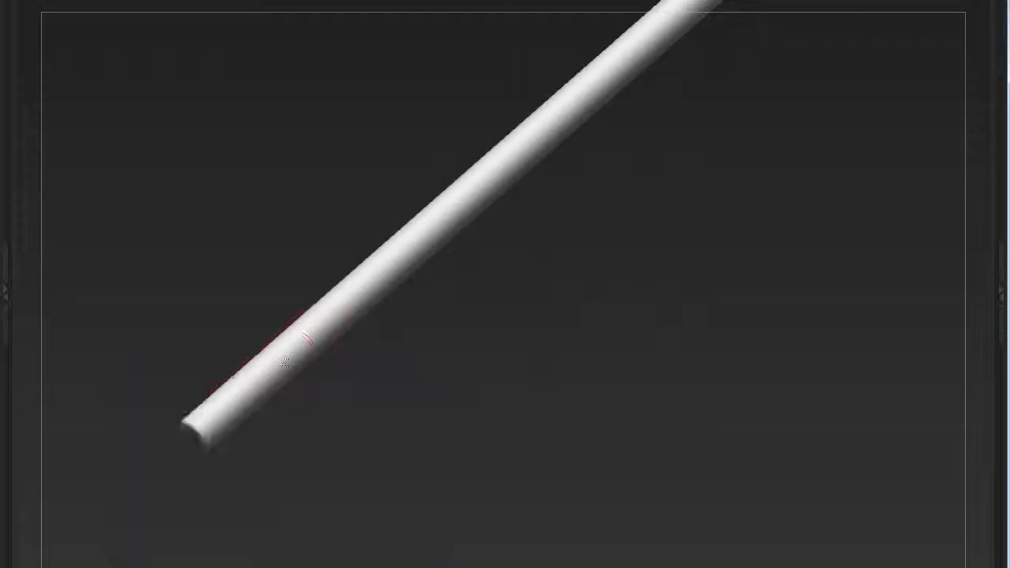
shift+drag(305, 354, 355, 410)
Step: Sculpt rough, chipped bark detail along the rod's lower part and top end
drag(272, 433, 284, 307)
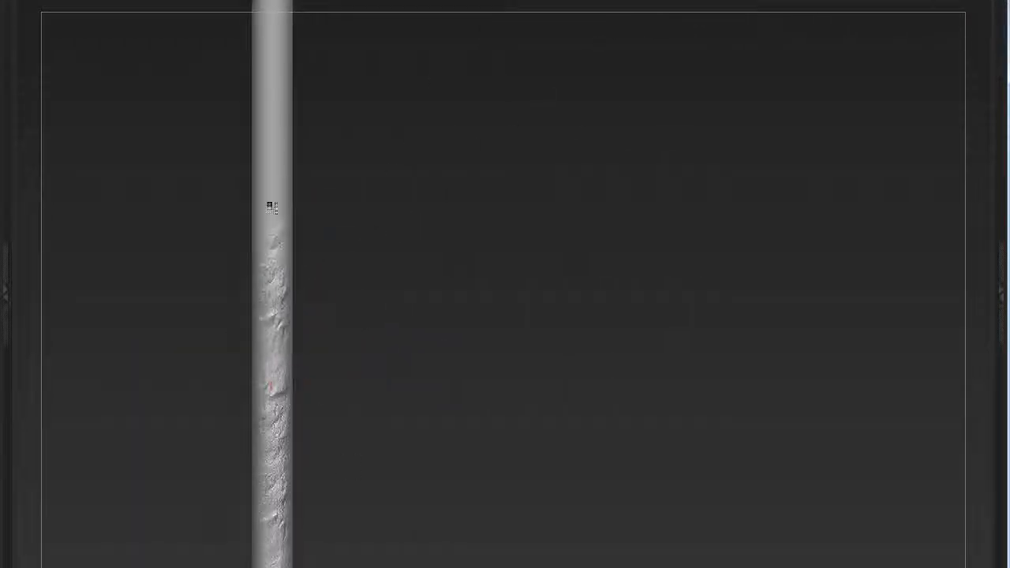
mouse_move(290, 261)
mouse_down()
mouse_move(292, 181)
mouse_move(327, 308)
mouse_up()
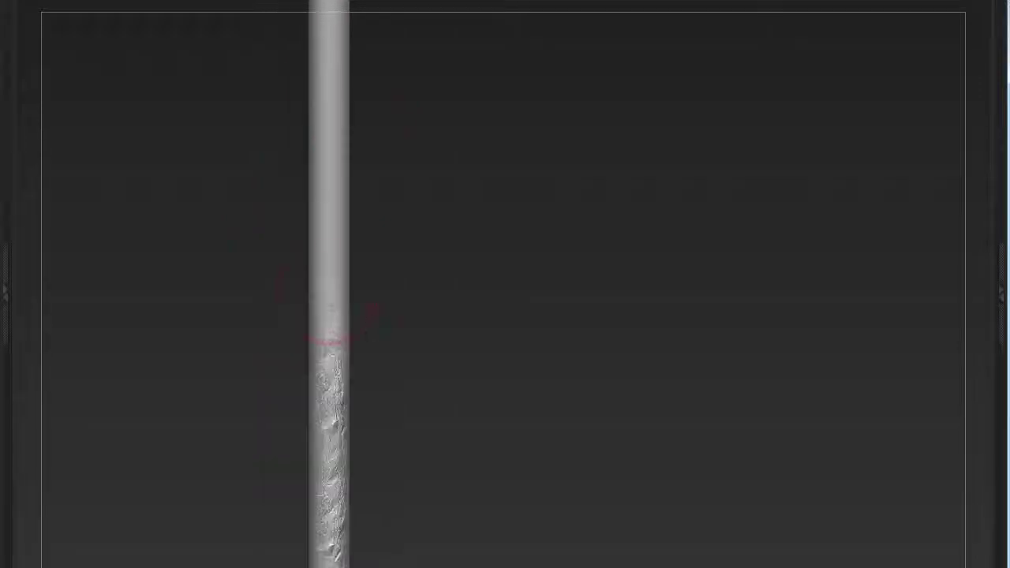
mouse_move(304, 353)
mouse_down()
mouse_move(403, 332)
mouse_move(329, 185)
mouse_move(363, 378)
mouse_up()
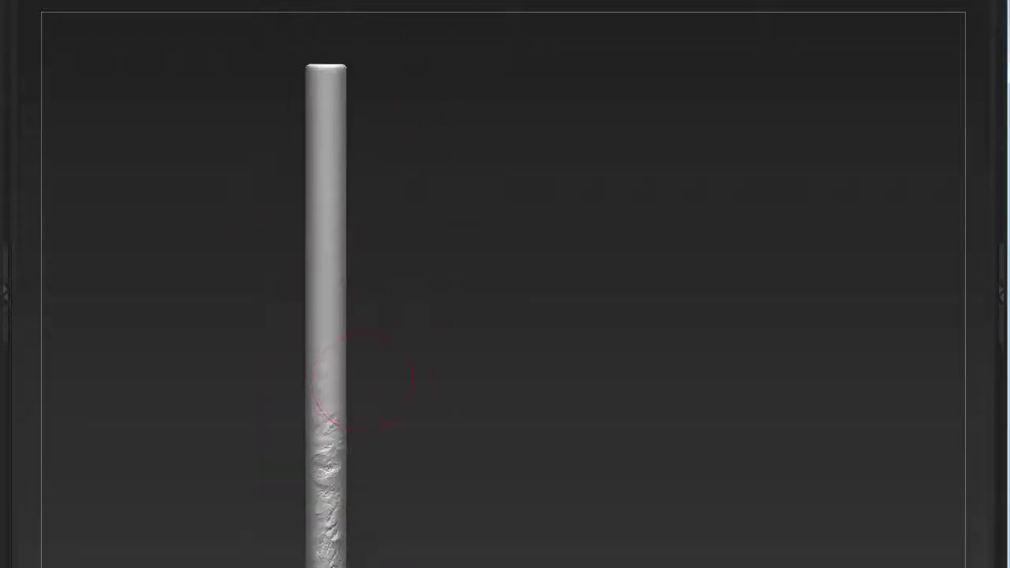
drag(328, 259, 356, 96)
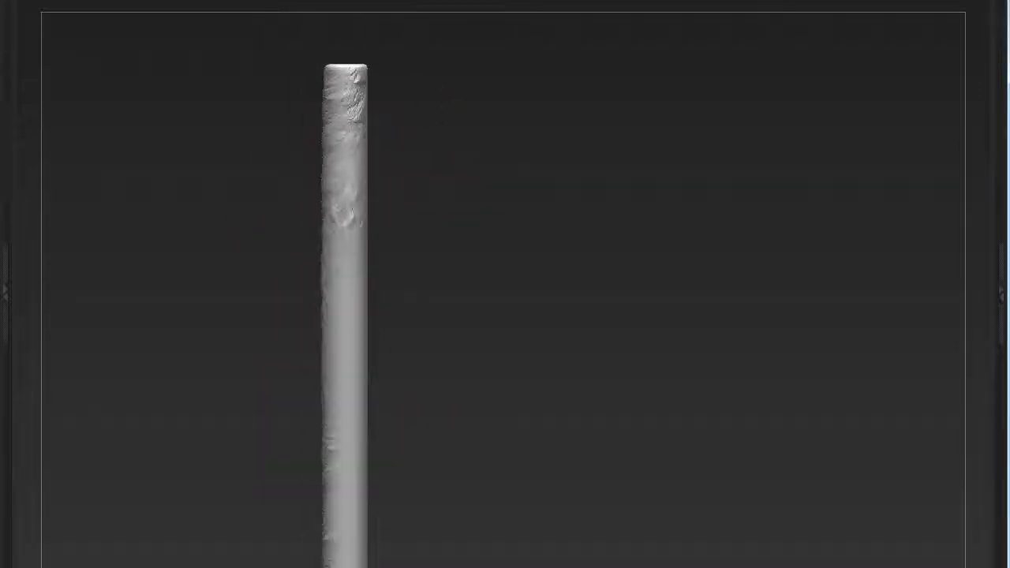
mouse_move(480, 315)
mouse_down()
mouse_move(395, 326)
mouse_move(409, 107)
mouse_up()
drag(430, 229, 435, 174)
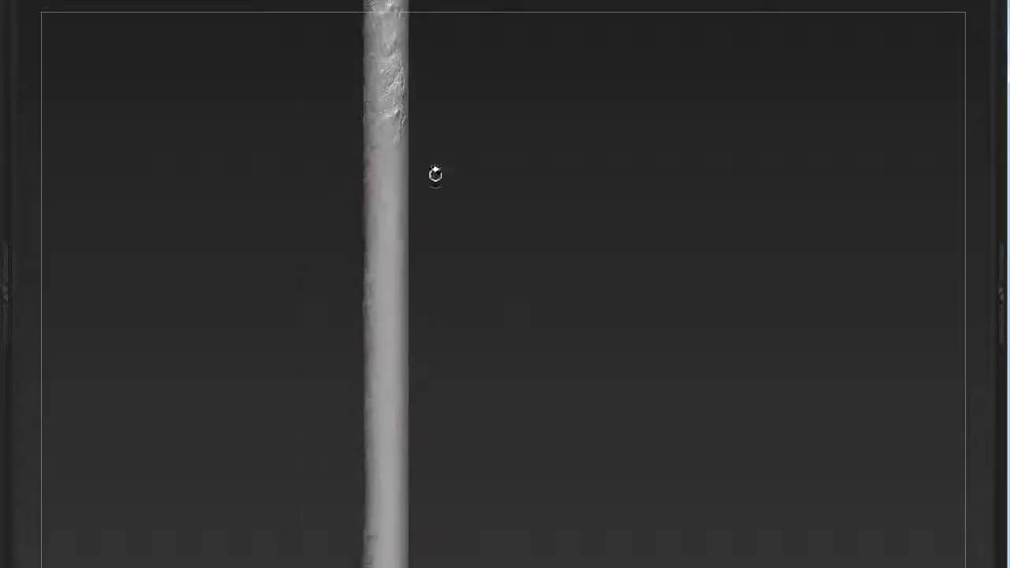
drag(402, 126, 380, 185)
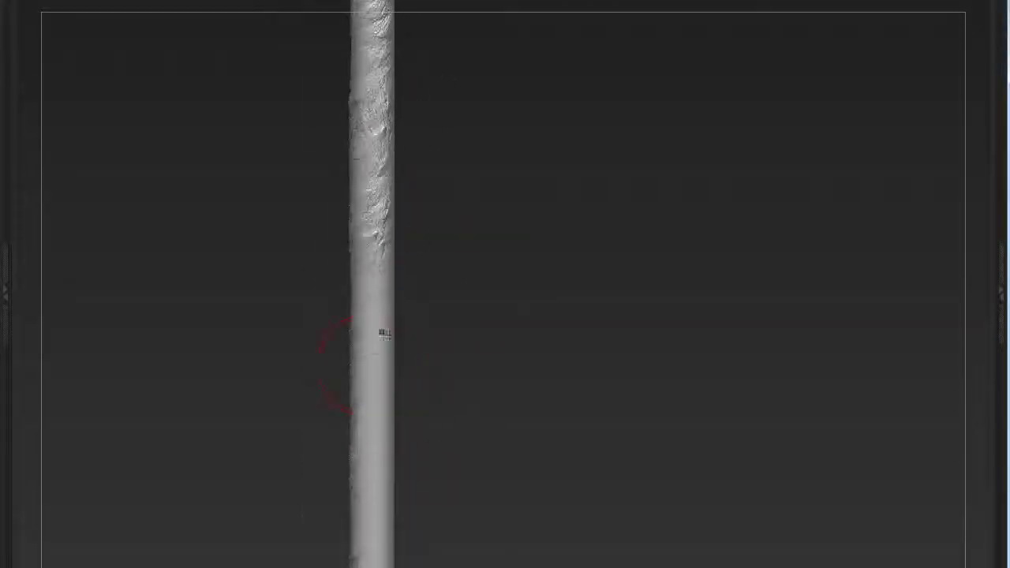
drag(429, 379, 391, 229)
Step: Texture the rod's remaining sides and bottom, then zoom out to the whole plank kit
drag(429, 442, 398, 336)
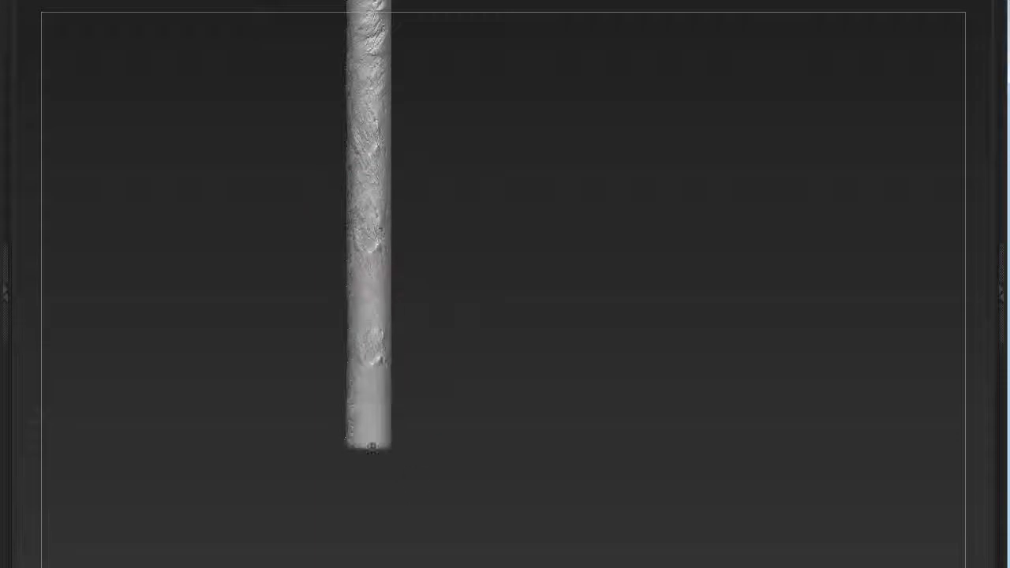
mouse_move(371, 448)
mouse_down()
mouse_move(473, 347)
mouse_move(380, 175)
mouse_move(424, 439)
mouse_up()
mouse_move(479, 134)
mouse_down()
mouse_move(513, 352)
mouse_move(363, 387)
mouse_up()
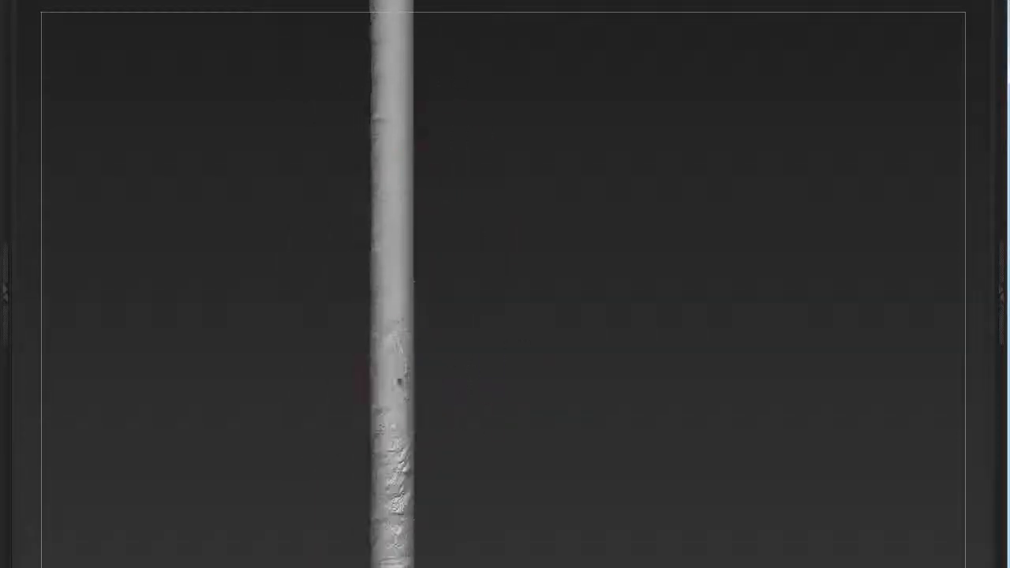
mouse_move(401, 233)
mouse_down()
mouse_move(361, 292)
mouse_move(396, 314)
mouse_up()
drag(417, 196, 388, 74)
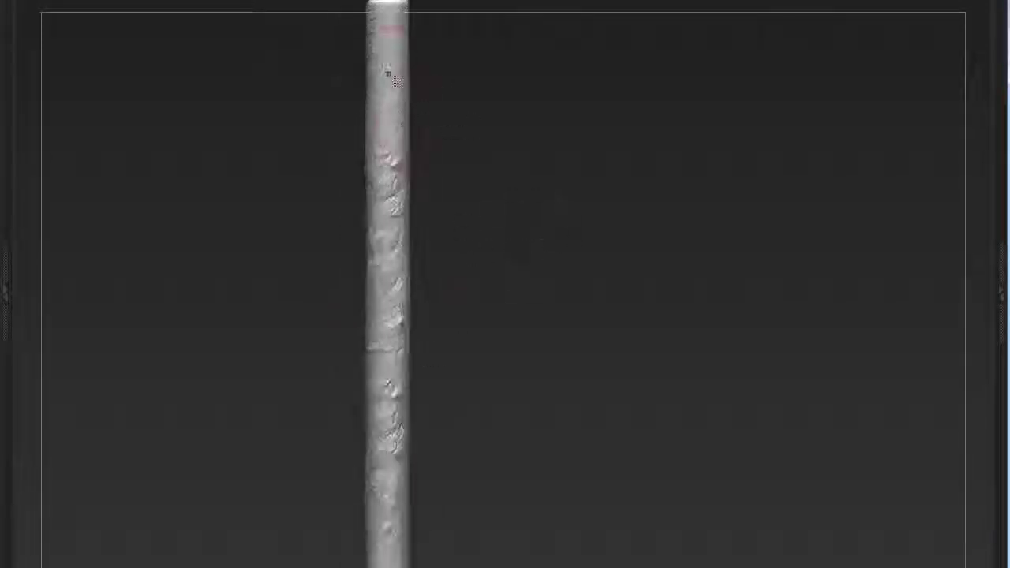
mouse_move(408, 17)
mouse_down()
mouse_move(400, 226)
mouse_move(426, 359)
mouse_move(390, 253)
mouse_move(437, 186)
mouse_up()
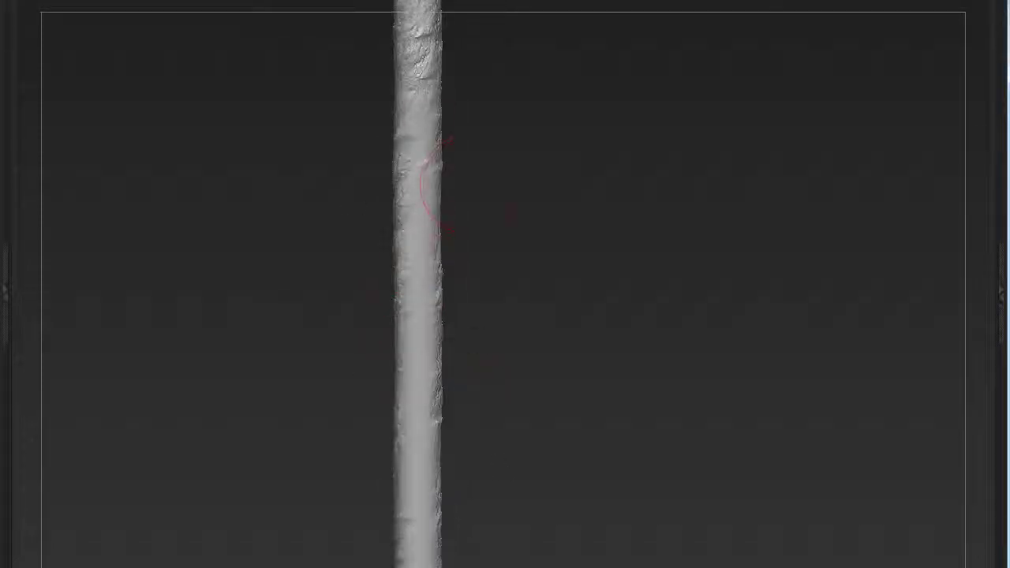
mouse_move(412, 328)
mouse_down()
mouse_move(416, 293)
mouse_move(489, 207)
mouse_move(526, 387)
mouse_move(417, 356)
mouse_move(373, 473)
mouse_up()
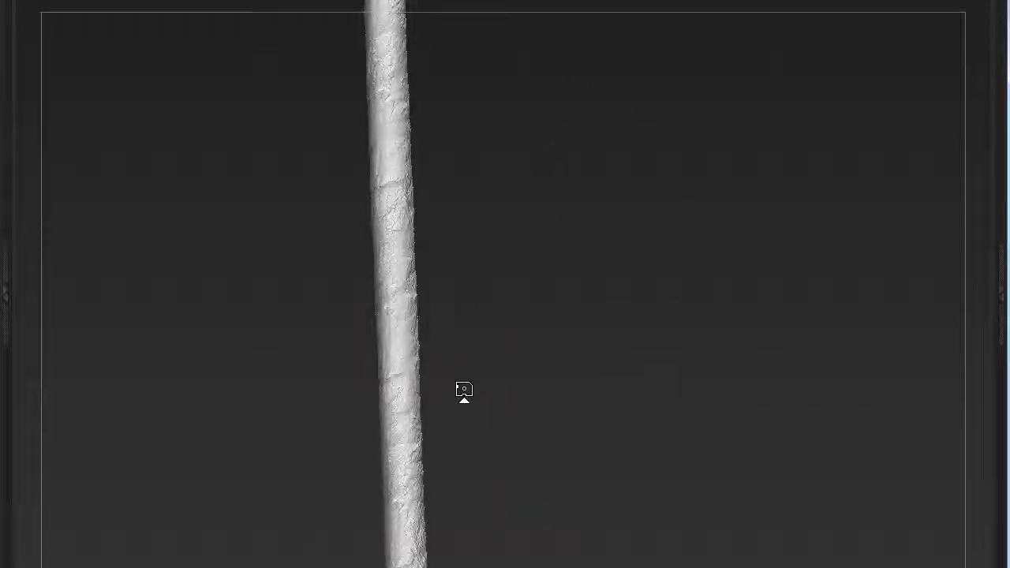
drag(507, 367, 394, 140)
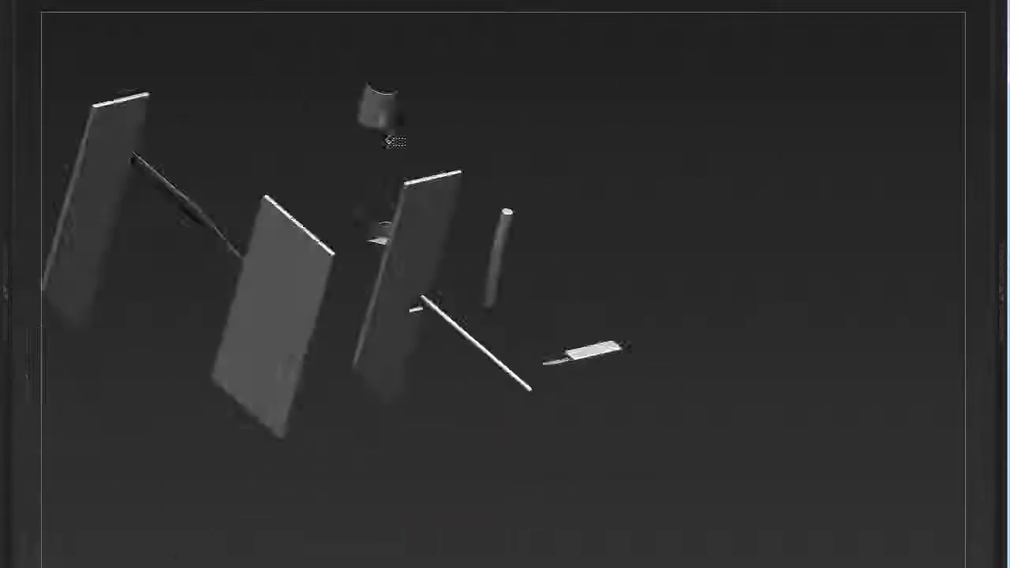
Step: Solo the small cylinder, frame it, and turn it to face the view squarely
ctrl+shift+click(384, 126)
key(f)
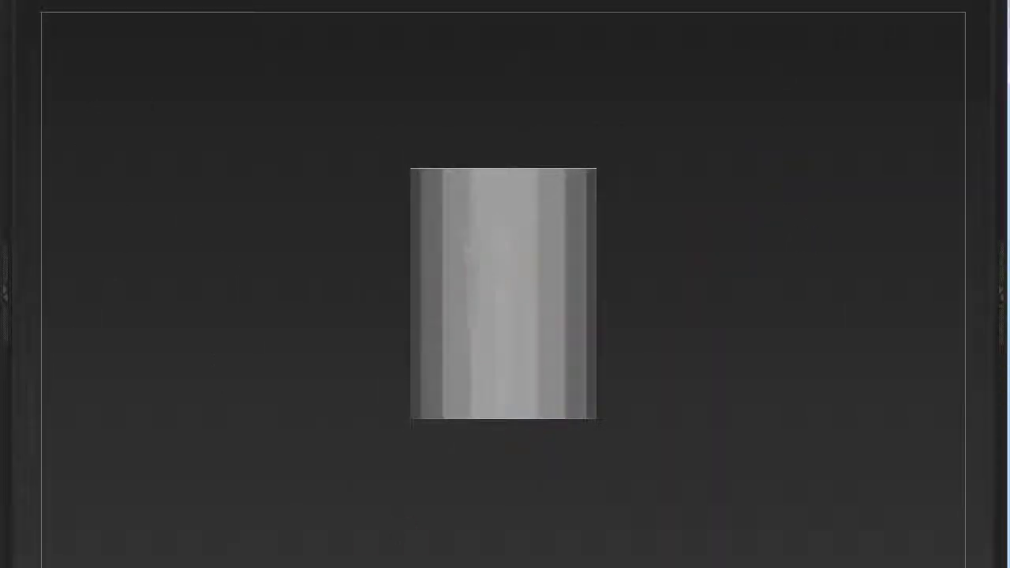
alt+drag(345, 430, 237, 429)
key(space)
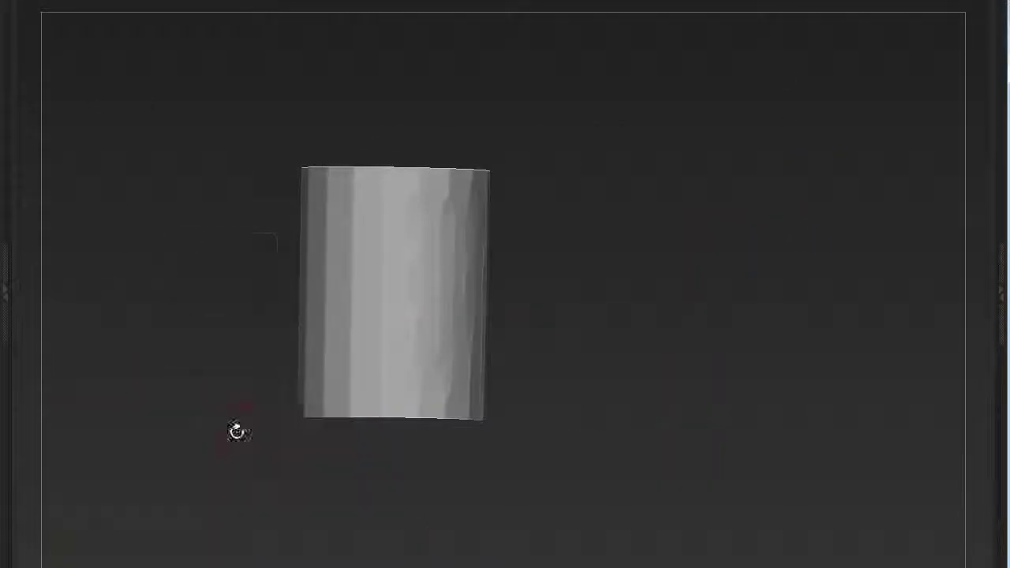
alt+drag(347, 457, 221, 457)
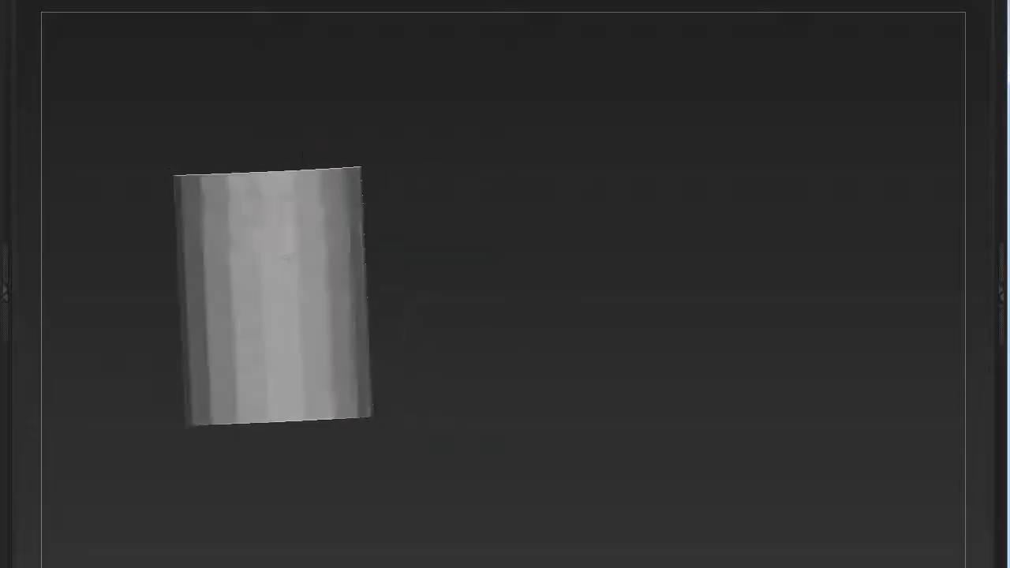
alt+drag(290, 221, 225, 210)
alt+drag(220, 398, 204, 173)
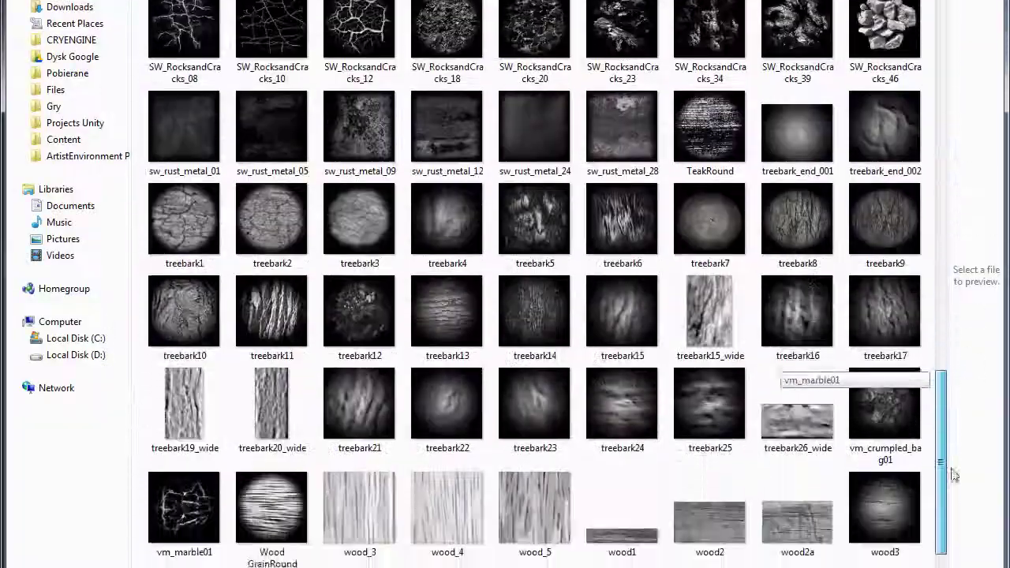
Step: Load the treebark23 and vm_crumpled_bag01 images as brush alphas and open the alpha adjustments
drag(953, 473, 951, 468)
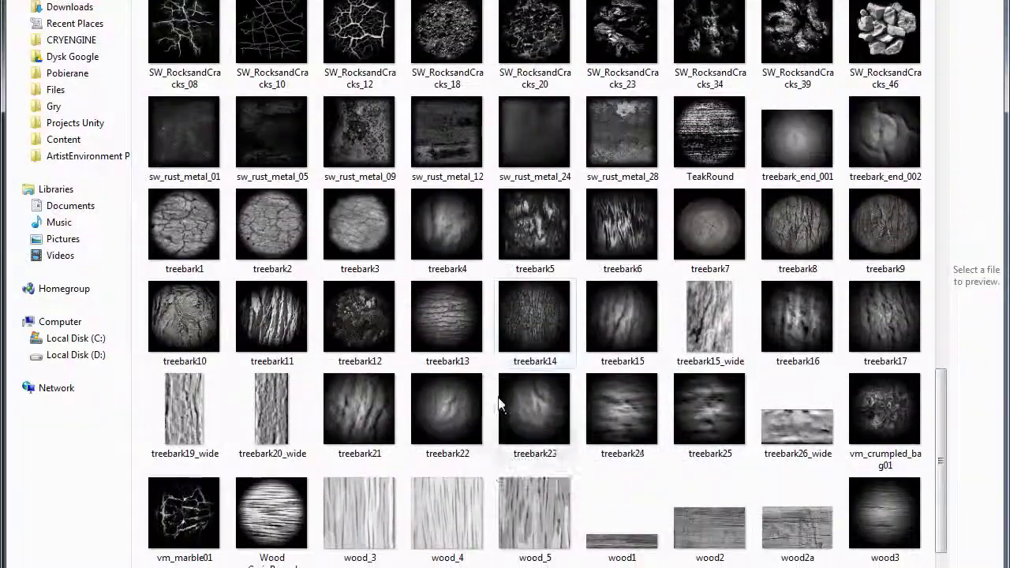
double_click(450, 379)
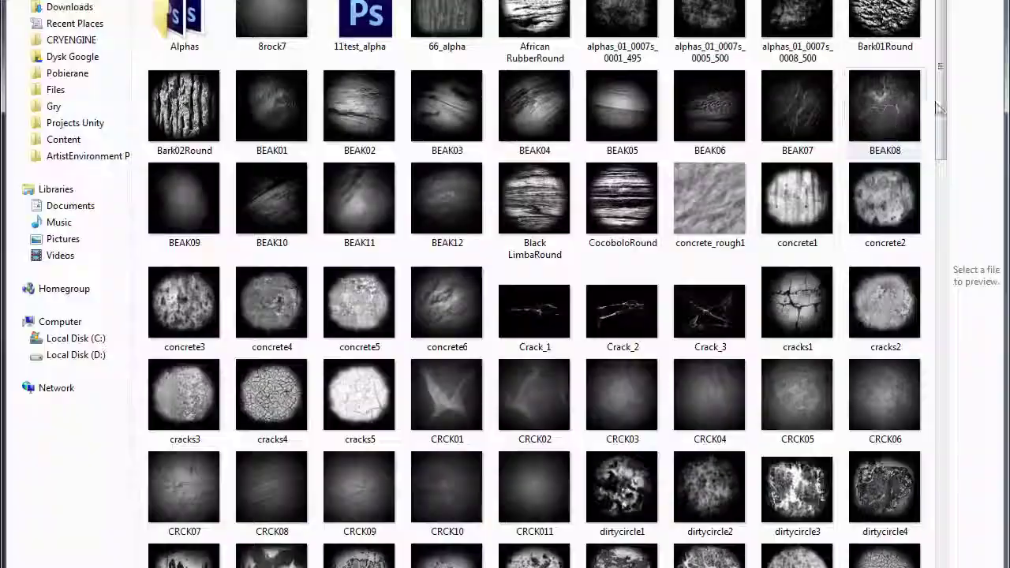
drag(938, 107, 851, 440)
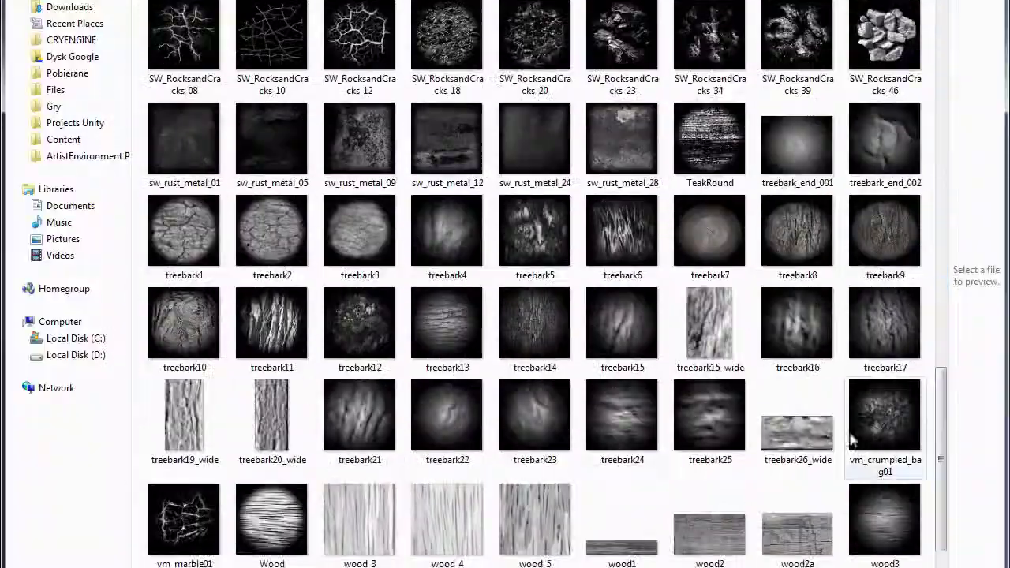
double_click(528, 353)
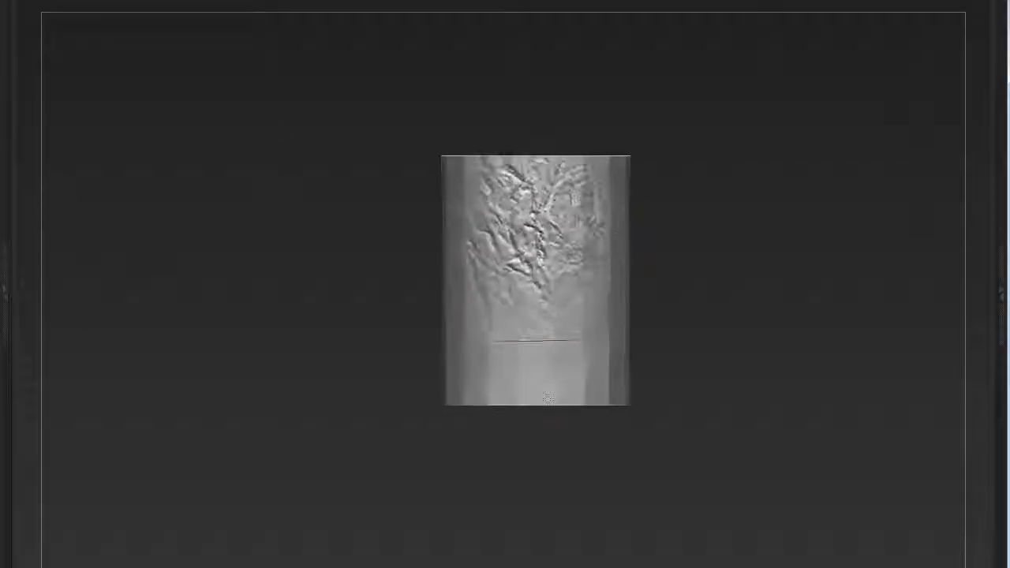
click(61, 192)
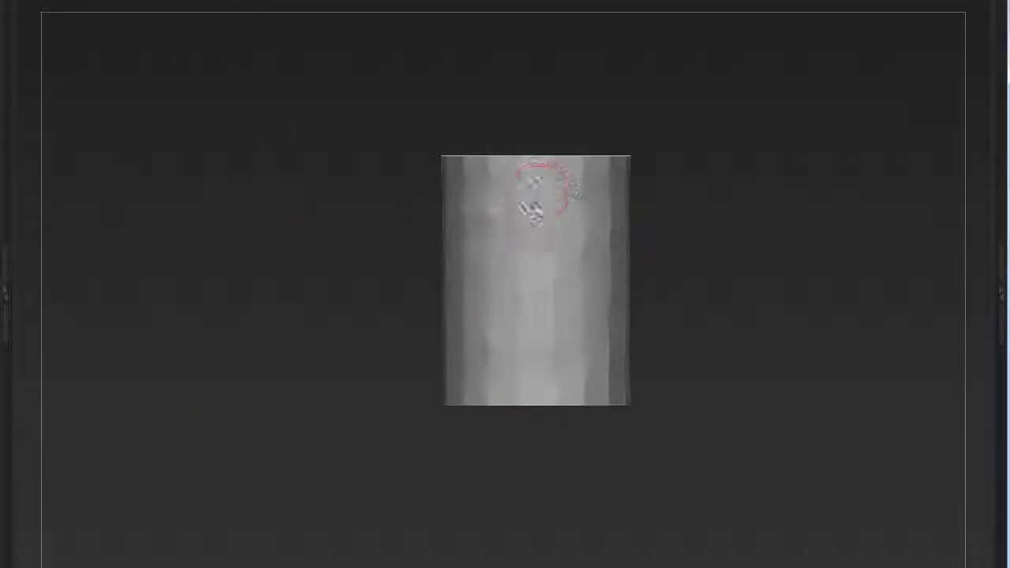
Step: Rotate the cylinder to bring its bark-textured side and remaining smooth surface into view
drag(544, 188, 544, 178)
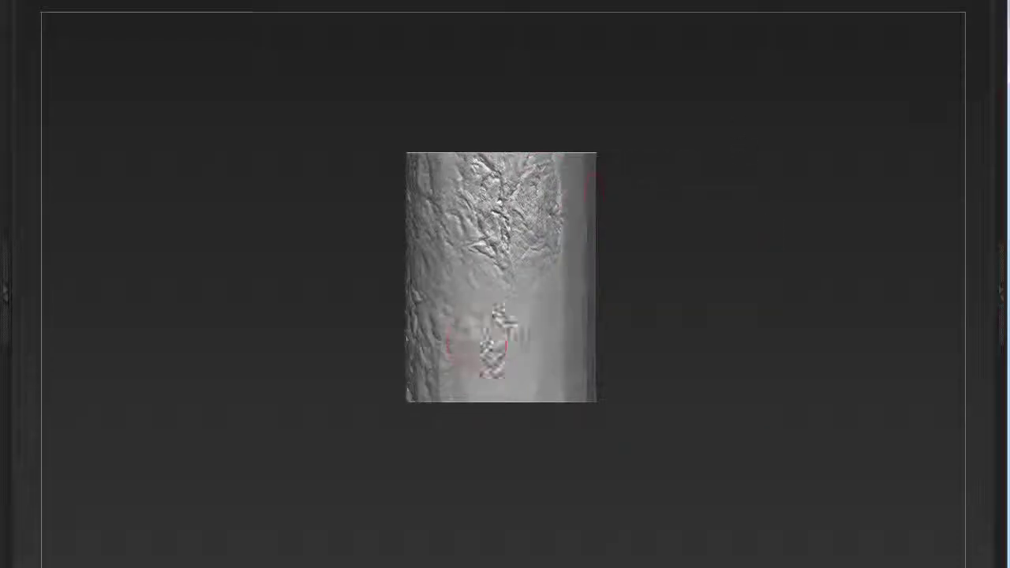
mouse_move(475, 347)
mouse_down()
mouse_move(430, 478)
mouse_move(525, 395)
mouse_up()
mouse_move(546, 231)
mouse_down()
mouse_move(539, 220)
mouse_move(568, 270)
mouse_up()
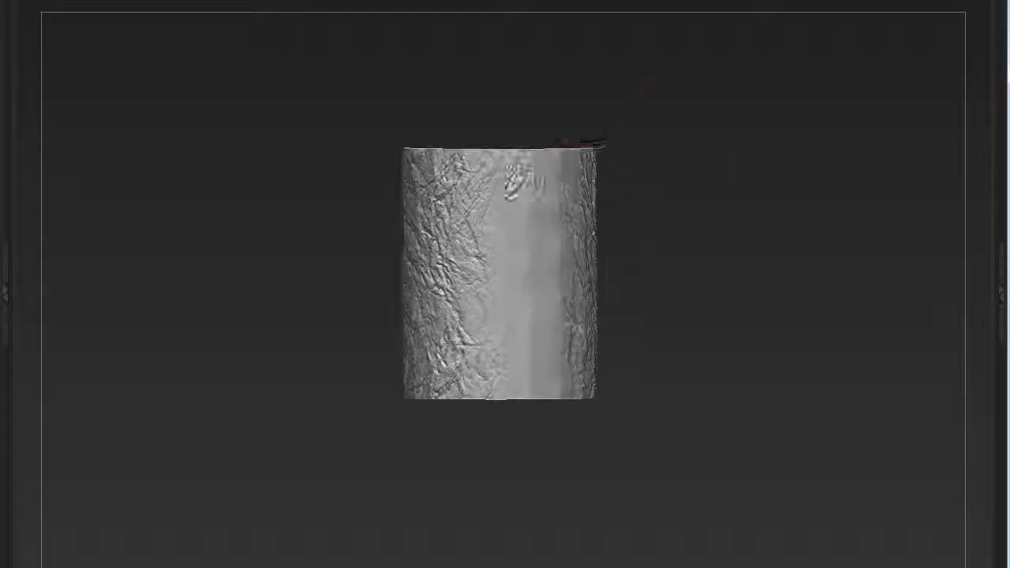
mouse_move(499, 442)
mouse_down()
mouse_move(367, 451)
mouse_move(514, 165)
mouse_move(517, 559)
mouse_up()
key(space)
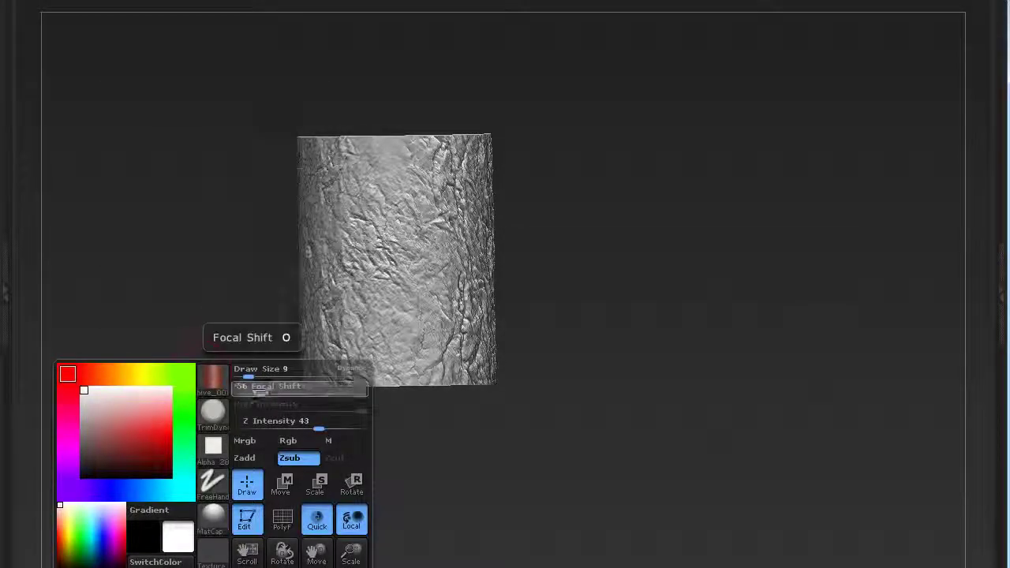
Step: Orbit and zoom around the bark-textured cylinder to inspect every face, ending upright and centred
drag(289, 379, 410, 252)
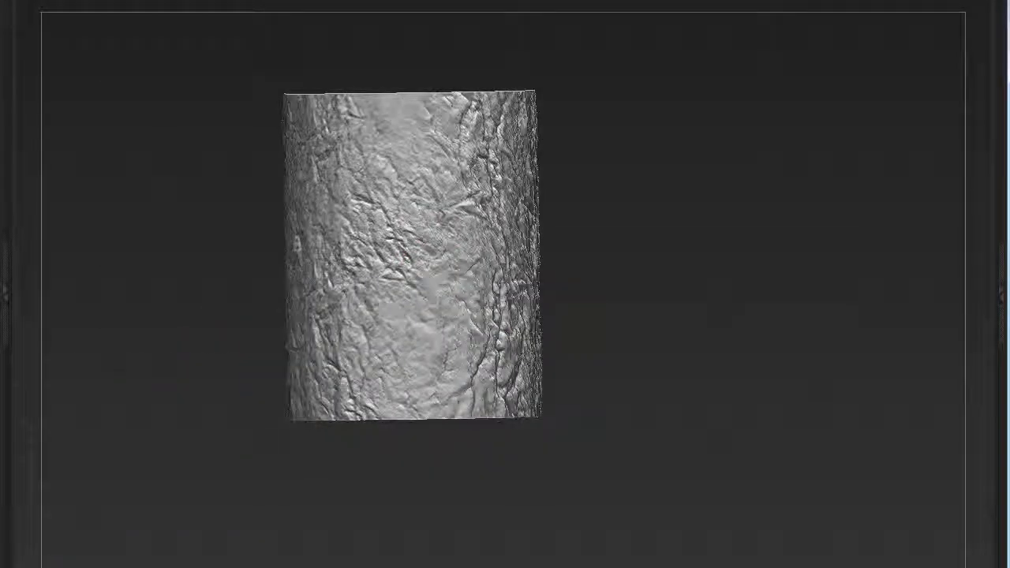
mouse_move(452, 399)
mouse_down()
mouse_move(466, 113)
mouse_move(550, 130)
mouse_up()
drag(527, 318, 557, 400)
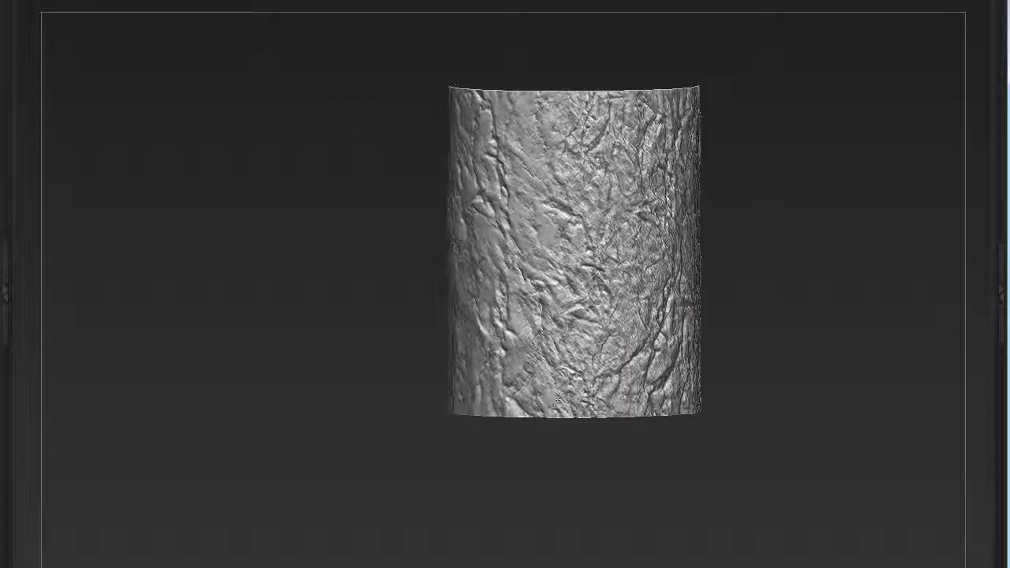
drag(598, 118, 654, 126)
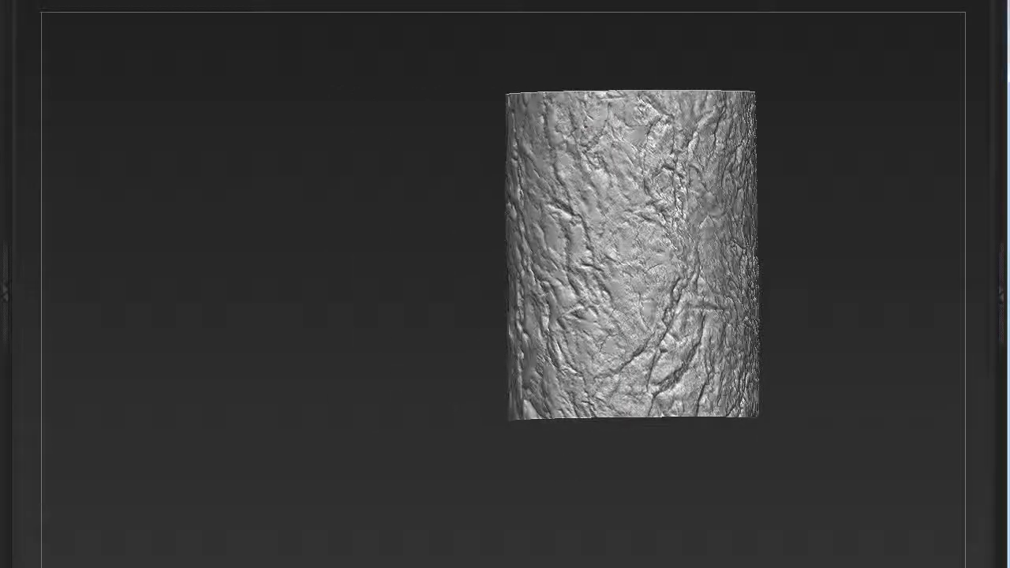
mouse_move(600, 398)
mouse_down()
mouse_move(568, 500)
mouse_move(582, 251)
mouse_up()
mouse_move(583, 125)
mouse_down()
mouse_move(631, 142)
mouse_move(541, 264)
mouse_move(481, 272)
mouse_up()
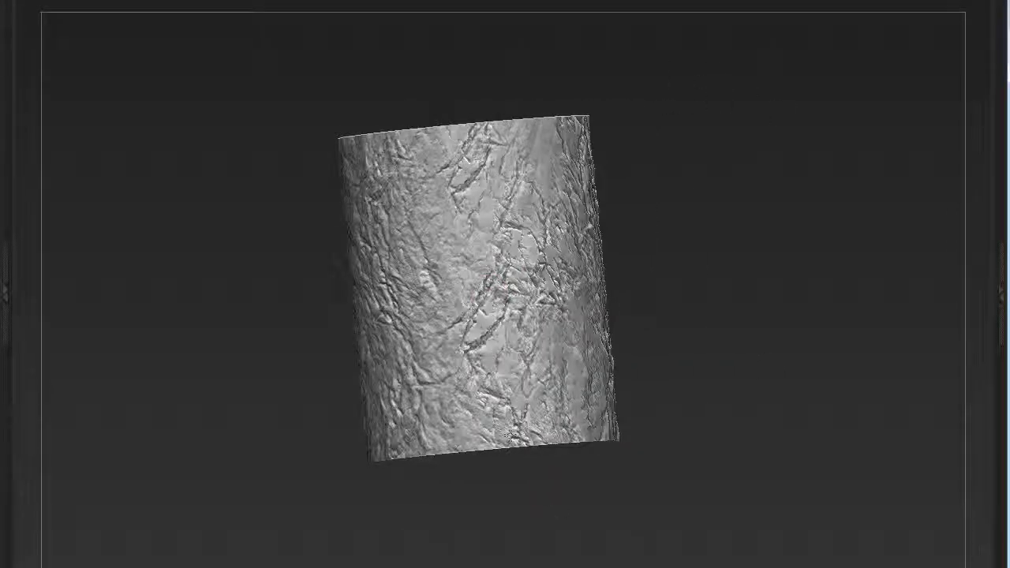
drag(510, 435, 428, 302)
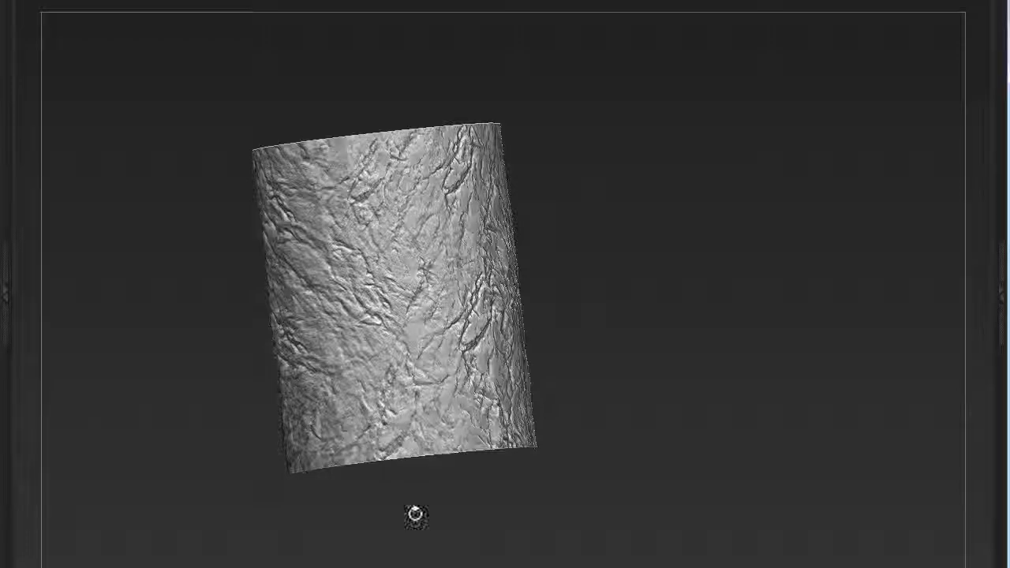
drag(414, 515, 399, 358)
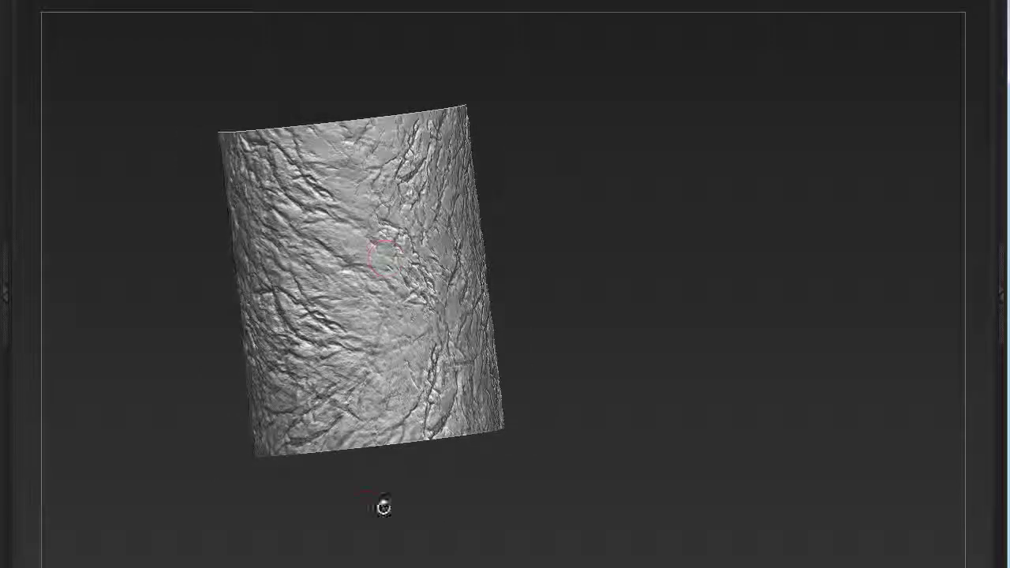
mouse_move(382, 506)
mouse_down()
mouse_move(358, 237)
mouse_move(194, 322)
mouse_move(263, 395)
mouse_up()
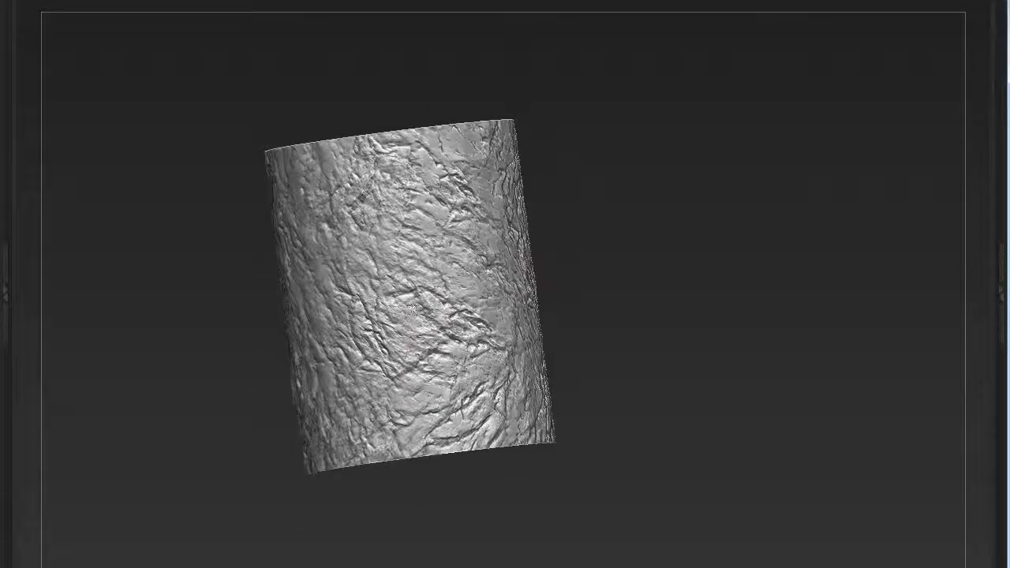
drag(411, 309, 251, 358)
drag(491, 84, 426, 95)
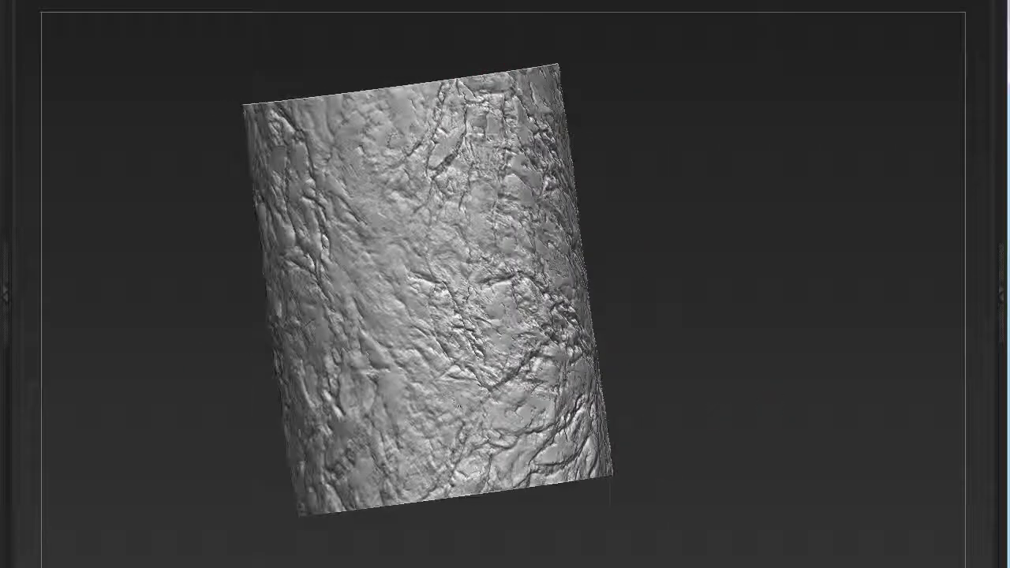
drag(462, 278, 483, 136)
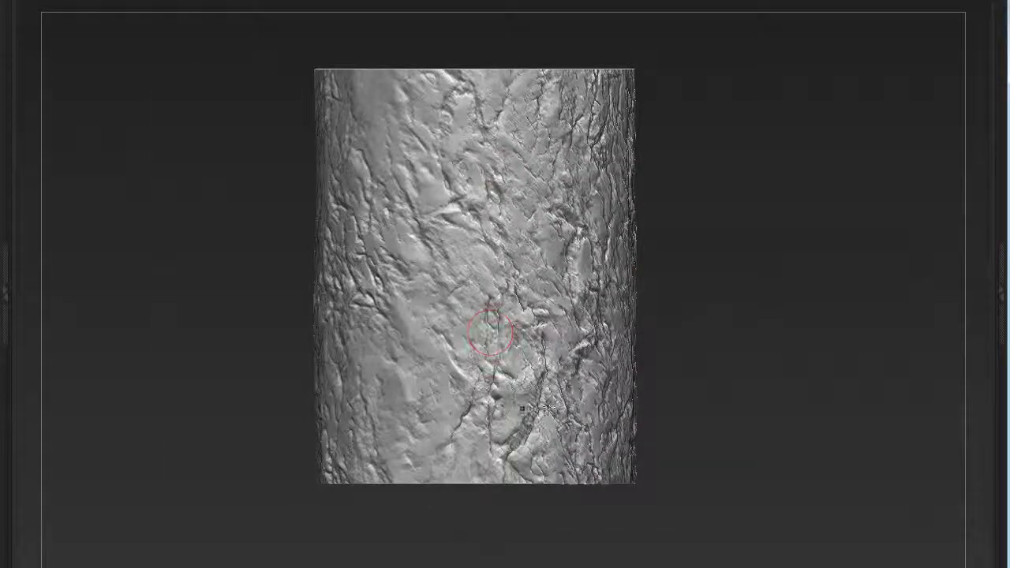
mouse_move(490, 331)
mouse_down()
mouse_move(829, 268)
mouse_move(683, 223)
mouse_move(707, 212)
mouse_up()
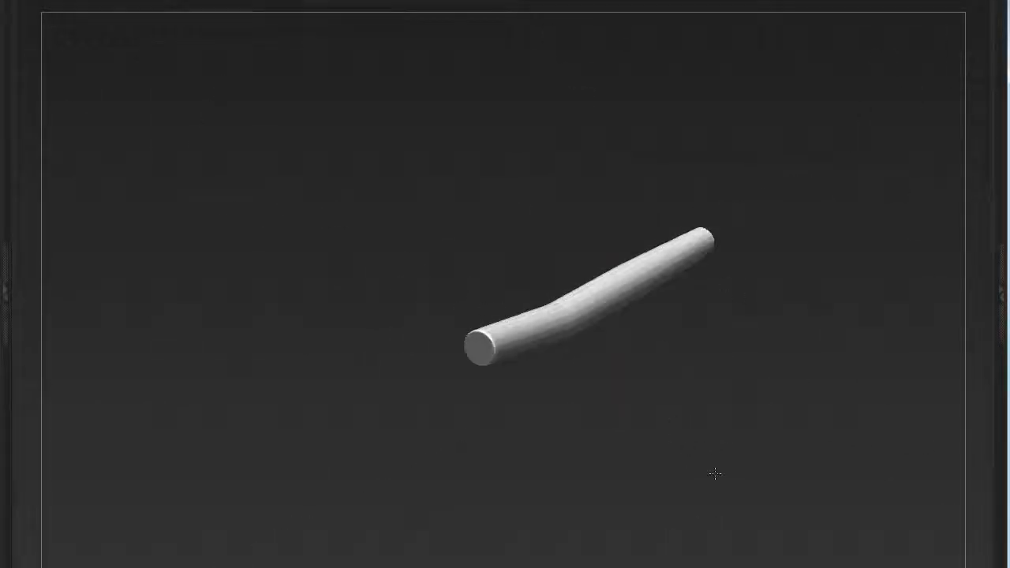
Step: Straighten and reshape the branch cylinder's bend with the Move brush
drag(715, 473, 757, 332)
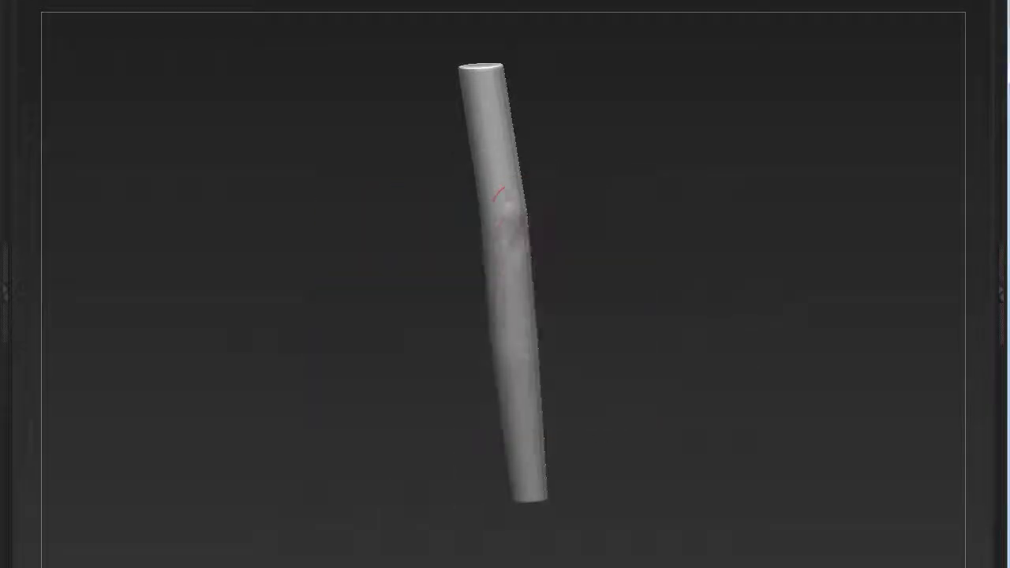
drag(518, 218, 527, 233)
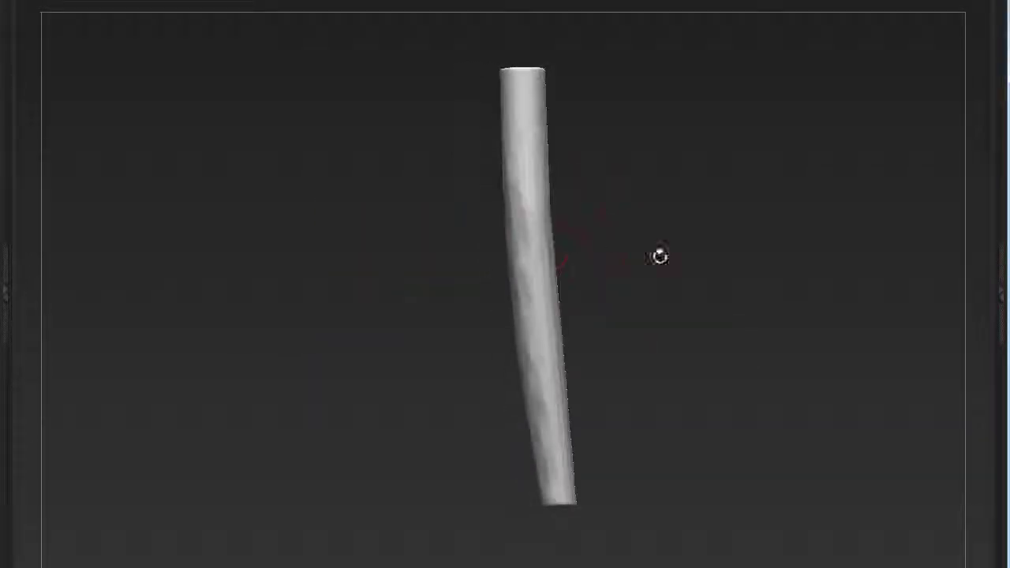
drag(658, 254, 473, 228)
mouse_move(481, 373)
mouse_down()
mouse_move(478, 331)
mouse_move(505, 260)
mouse_up()
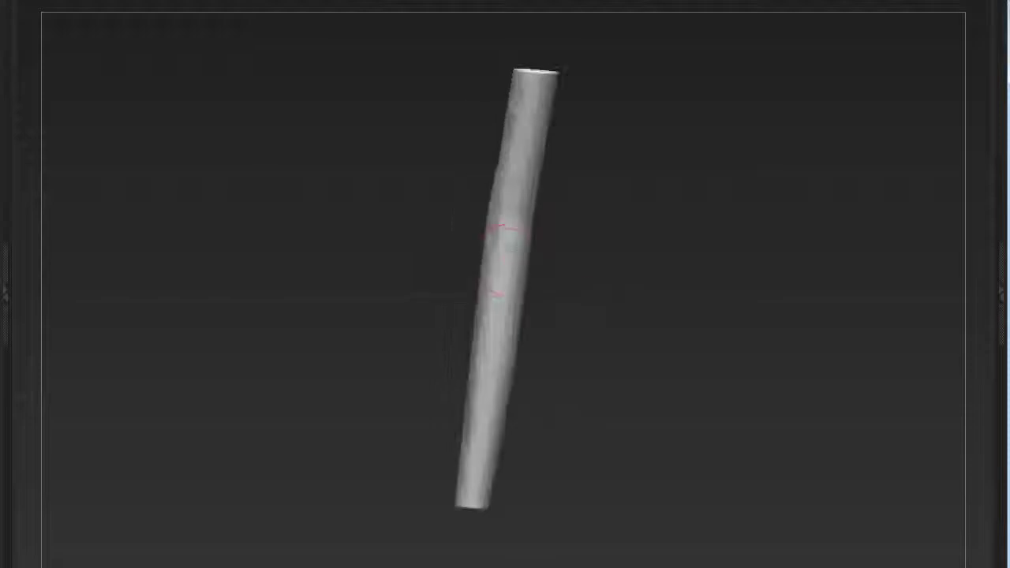
mouse_move(612, 436)
mouse_down()
mouse_move(594, 241)
mouse_move(631, 216)
mouse_up()
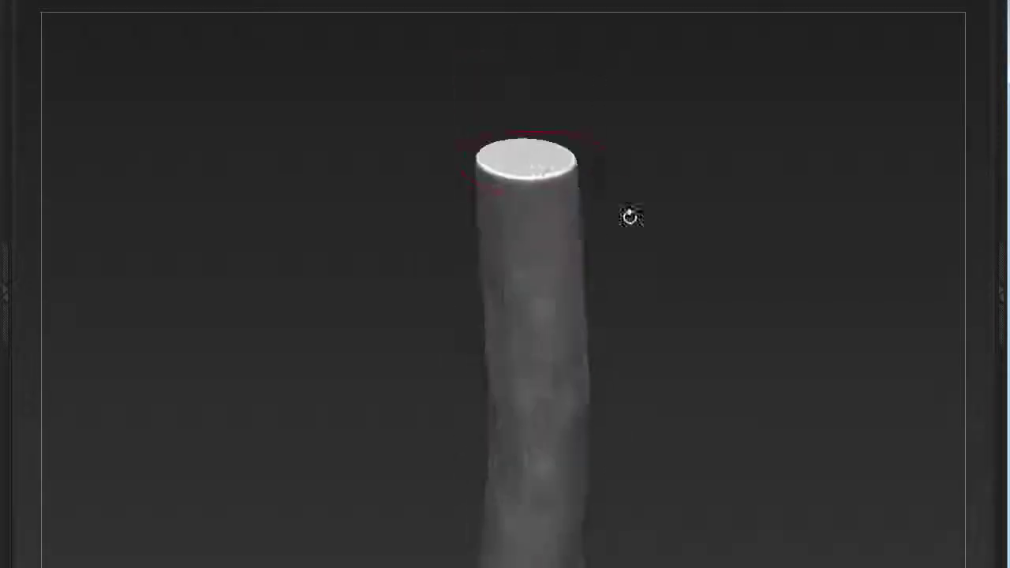
Step: Orbit to the branch's end and load the treebark21 alpha
key(space)
mouse_move(604, 162)
mouse_down()
mouse_move(550, 93)
mouse_move(327, 102)
mouse_move(378, 202)
mouse_move(355, 105)
mouse_move(426, 197)
mouse_up()
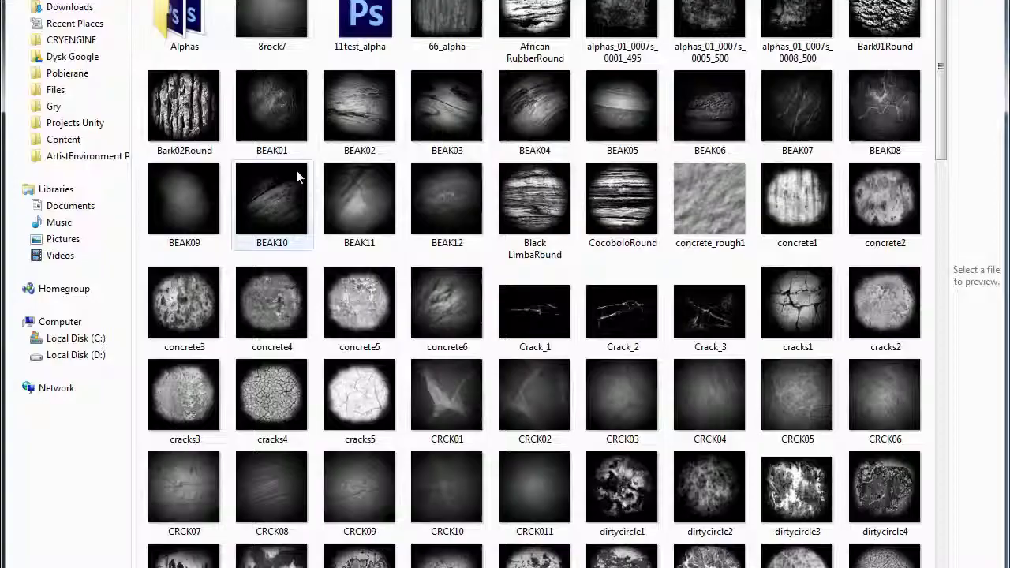
scroll(960, 384, down, 5)
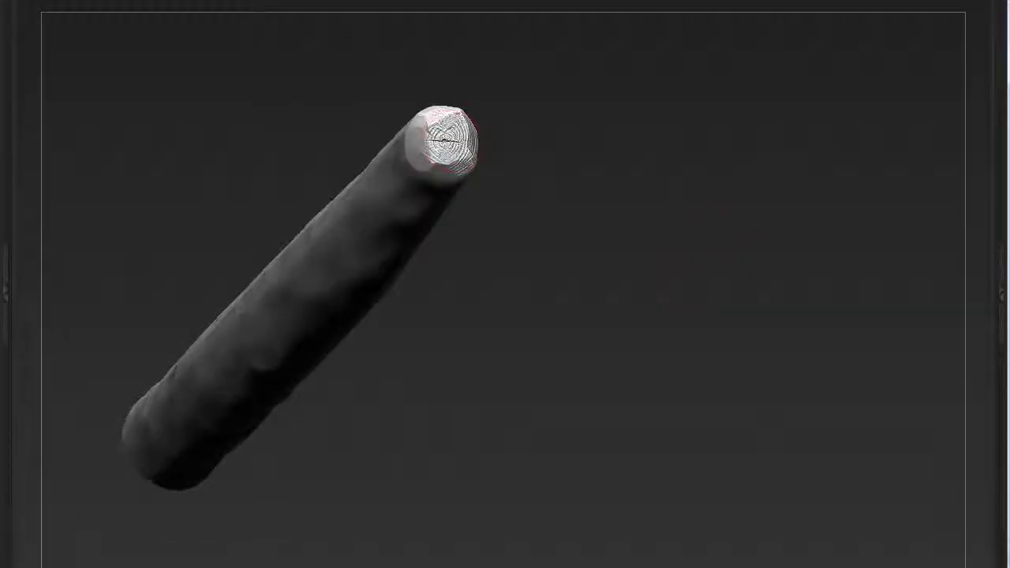
mouse_move(446, 139)
mouse_down()
mouse_move(469, 406)
mouse_move(505, 319)
mouse_move(398, 179)
mouse_move(417, 313)
mouse_move(484, 316)
mouse_move(548, 293)
mouse_move(406, 547)
mouse_up()
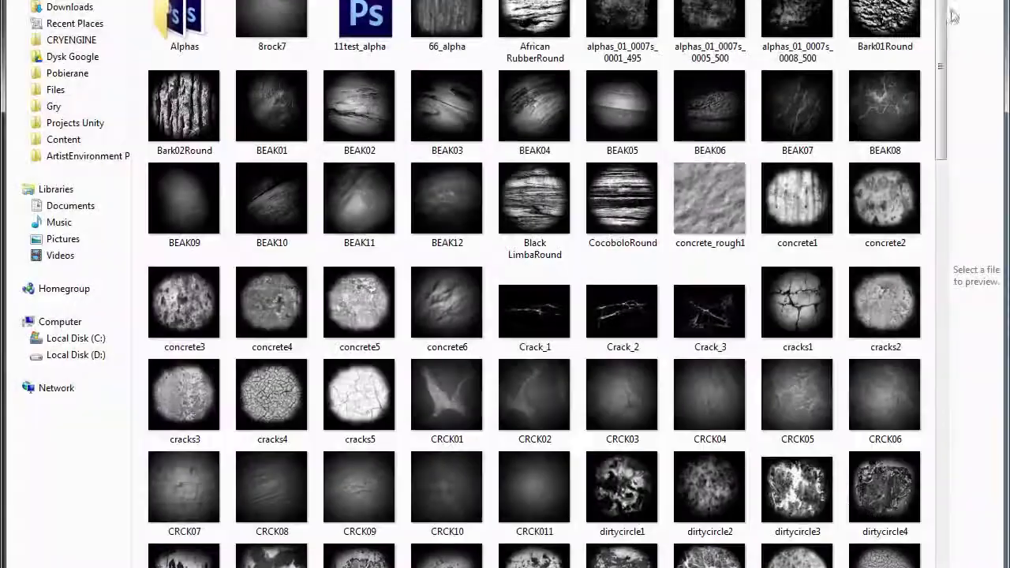
scroll(792, 473, down, 10)
double_click(359, 319)
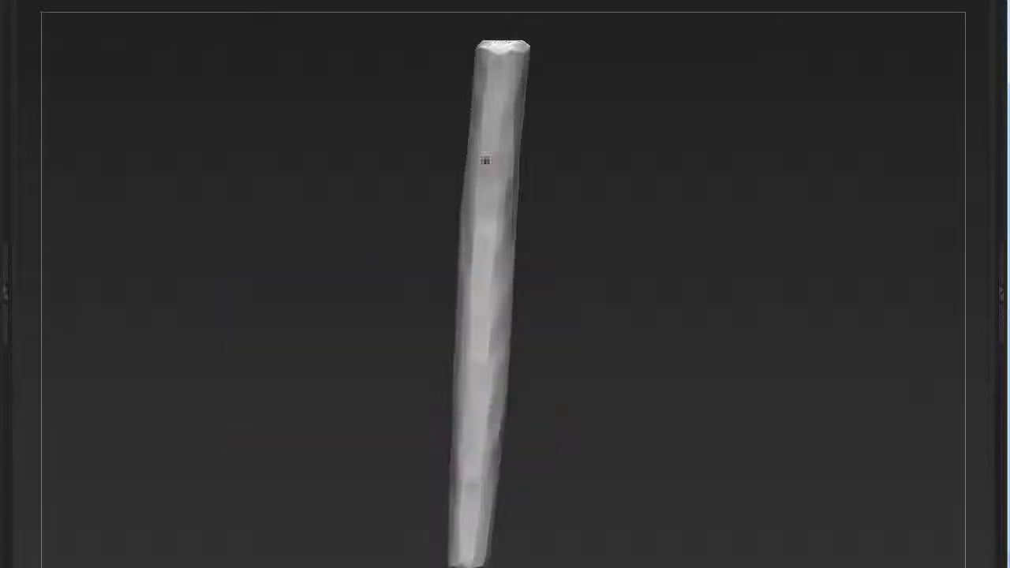
Step: Stamp treebark21 bark texture onto the branch's upper part and along its length
key(space)
drag(496, 134, 556, 210)
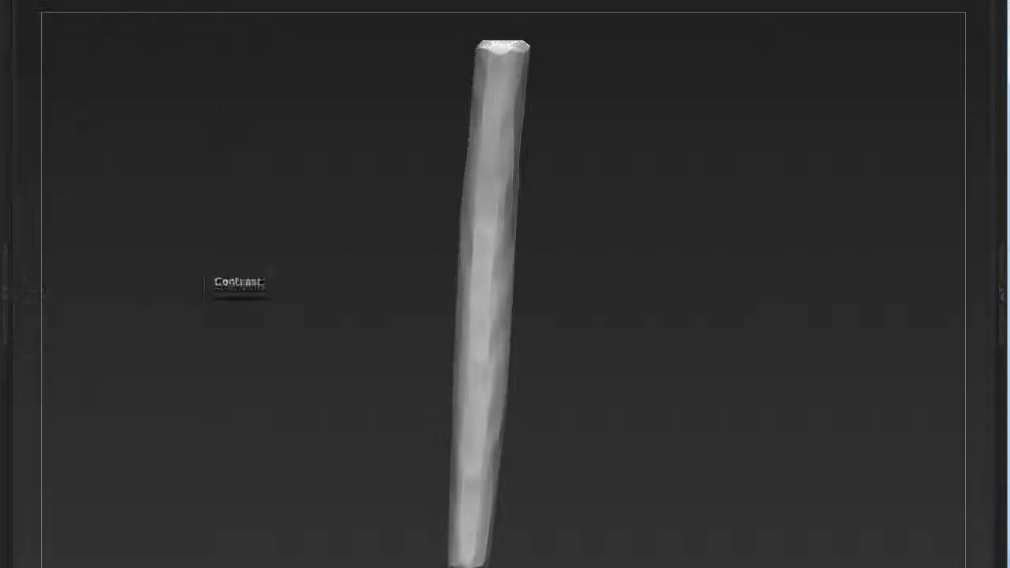
drag(489, 227, 494, 207)
drag(524, 323, 497, 526)
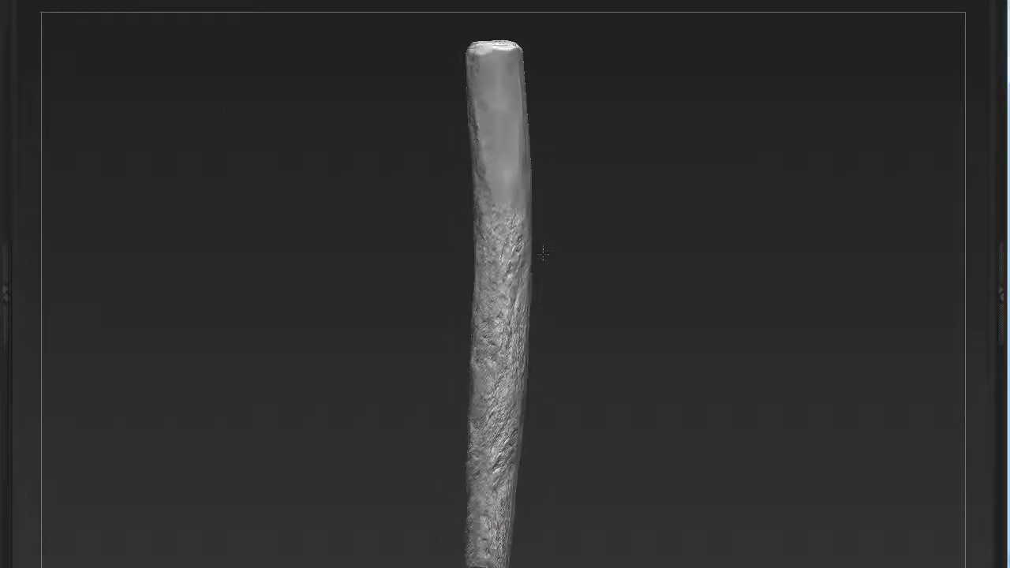
drag(597, 164, 615, 169)
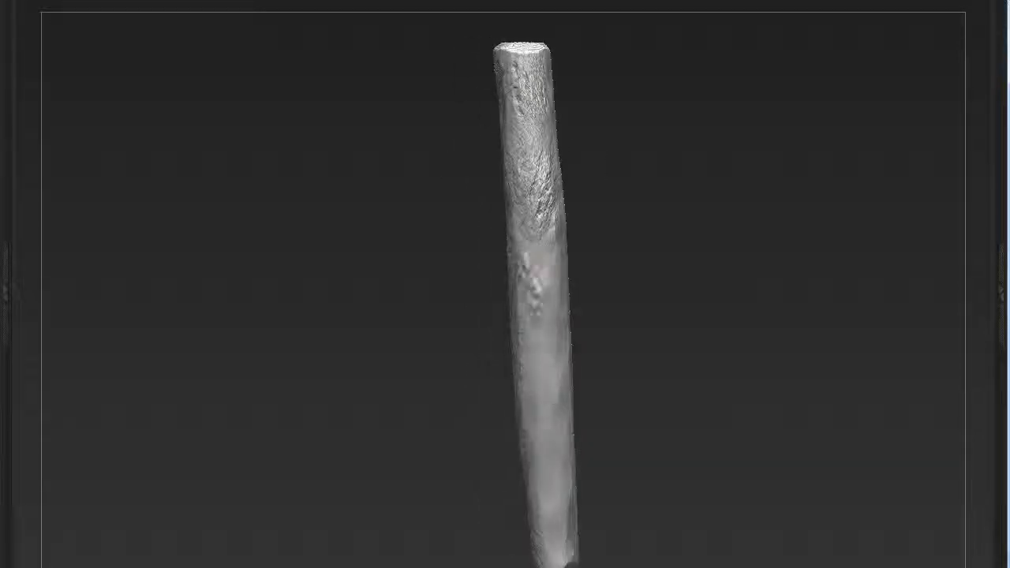
drag(605, 512, 623, 513)
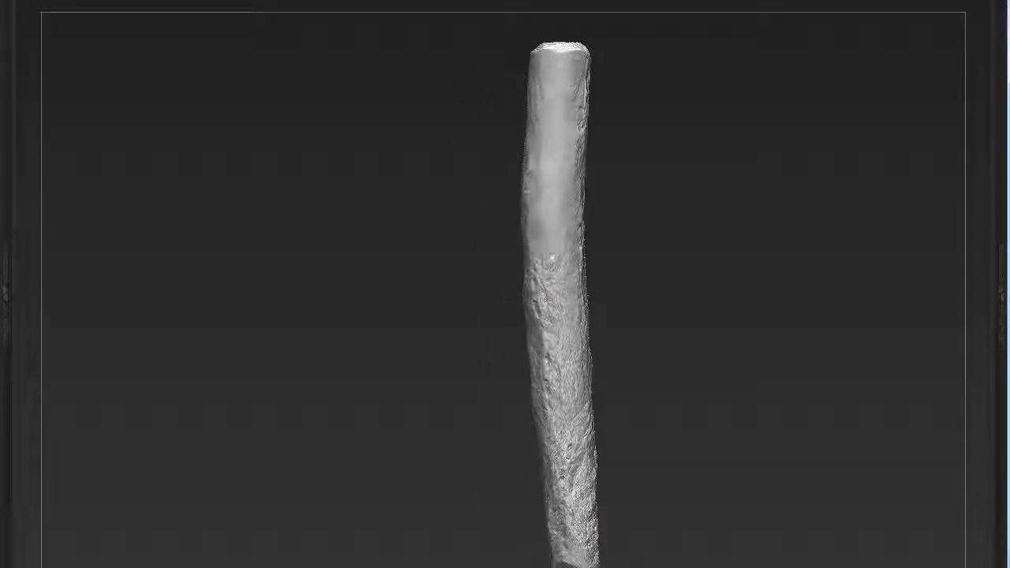
Step: Adjust the bark brush settings and orbit the branch to inspect the texture from both ends
key(space)
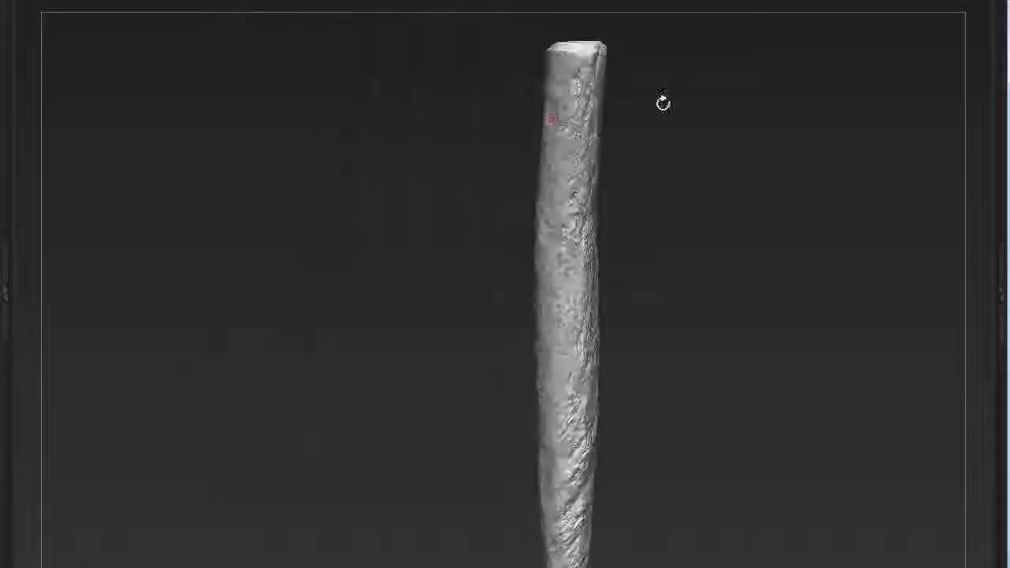
mouse_move(663, 102)
mouse_down()
mouse_move(701, 129)
mouse_move(663, 132)
mouse_up()
key(space)
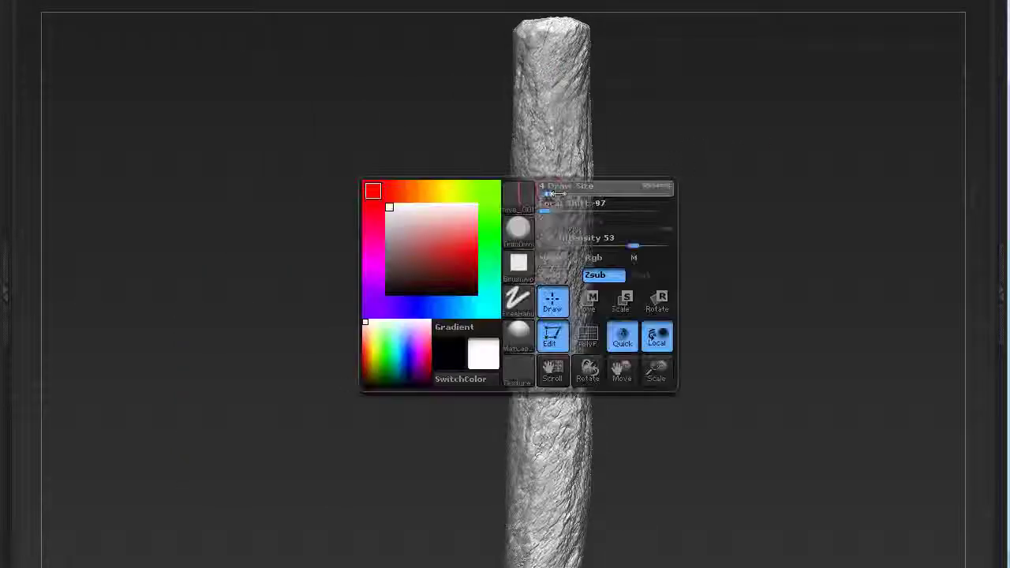
drag(537, 239, 537, 284)
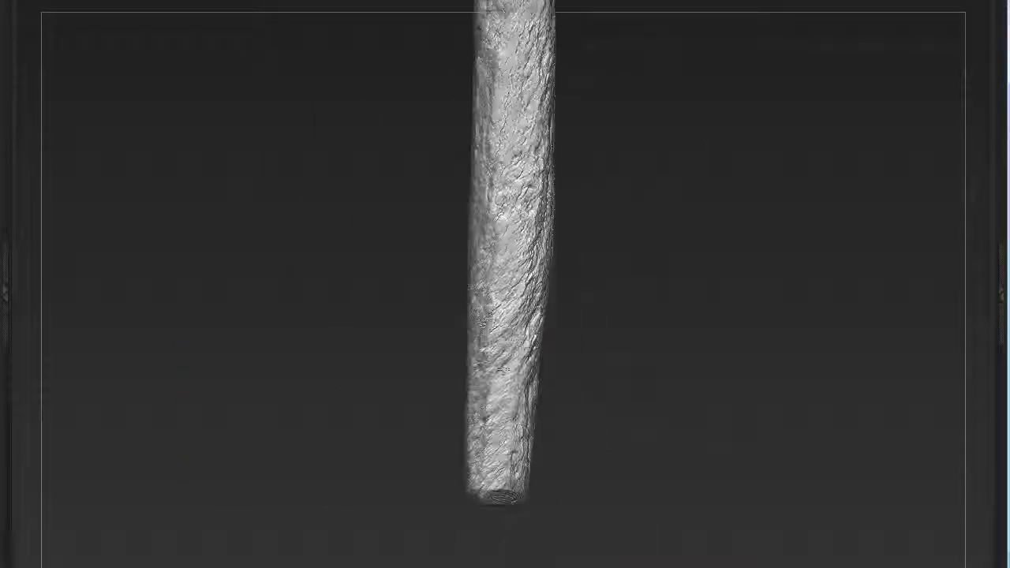
drag(620, 436, 647, 438)
drag(600, 110, 592, 231)
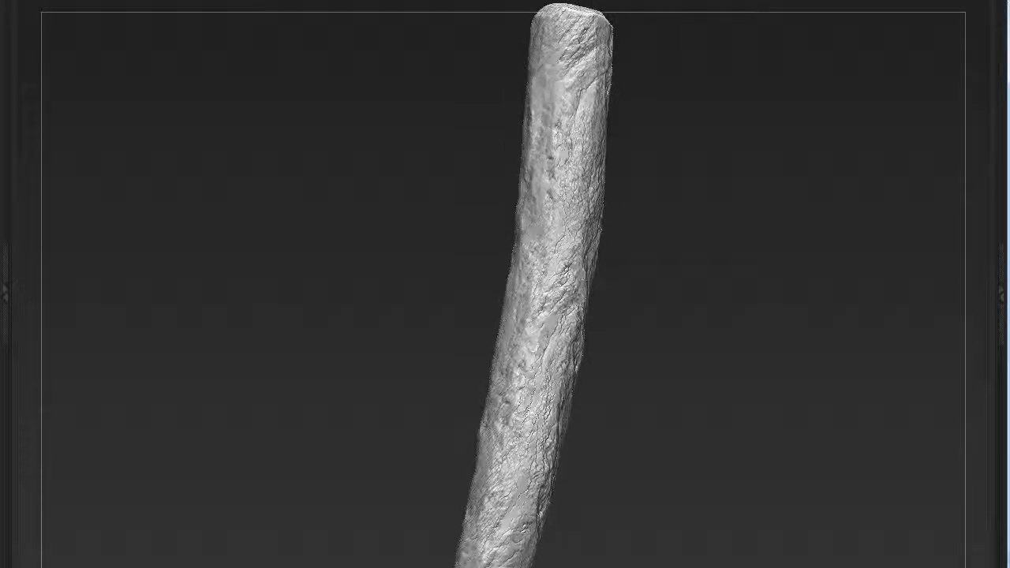
mouse_move(550, 335)
mouse_down()
mouse_move(537, 411)
mouse_move(663, 444)
mouse_move(640, 397)
mouse_move(499, 367)
mouse_move(480, 386)
mouse_up()
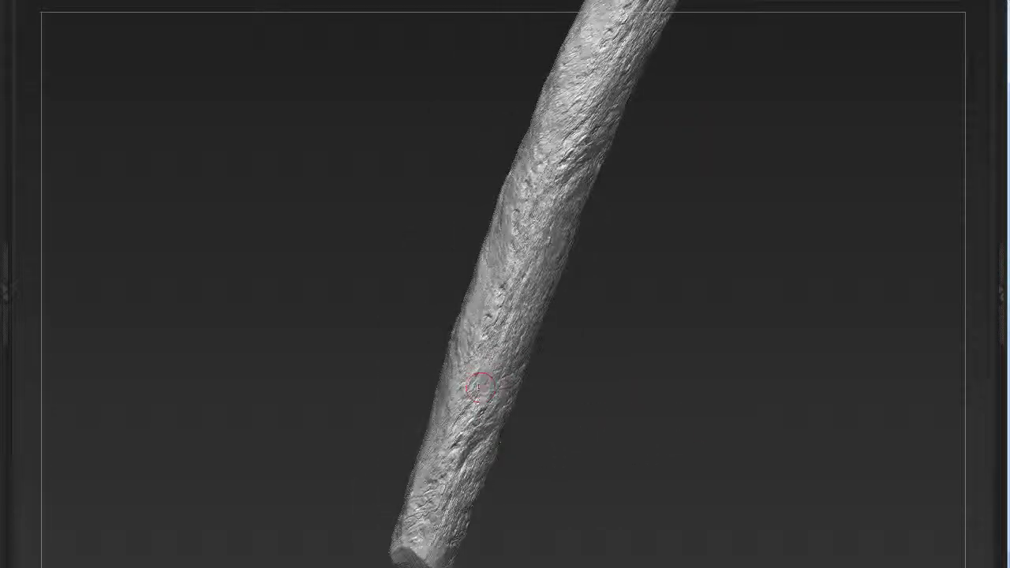
mouse_move(574, 146)
mouse_down()
mouse_move(541, 203)
mouse_move(528, 485)
mouse_move(570, 372)
mouse_move(360, 338)
mouse_move(441, 315)
mouse_move(458, 324)
mouse_move(599, 299)
mouse_move(718, 316)
mouse_move(505, 312)
mouse_move(631, 289)
mouse_move(615, 245)
mouse_move(568, 299)
mouse_move(405, 381)
mouse_up()
Step: Solo the small flat plank, frame it, and stroke wood texture onto its left part
ctrl+shift+click(613, 241)
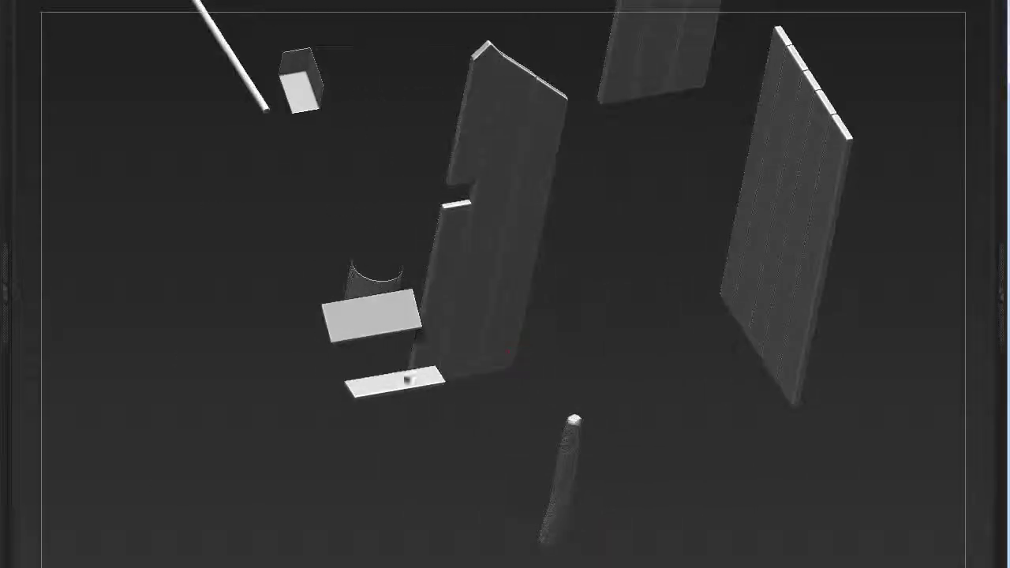
ctrl+shift+click(405, 381)
key(f)
key(space)
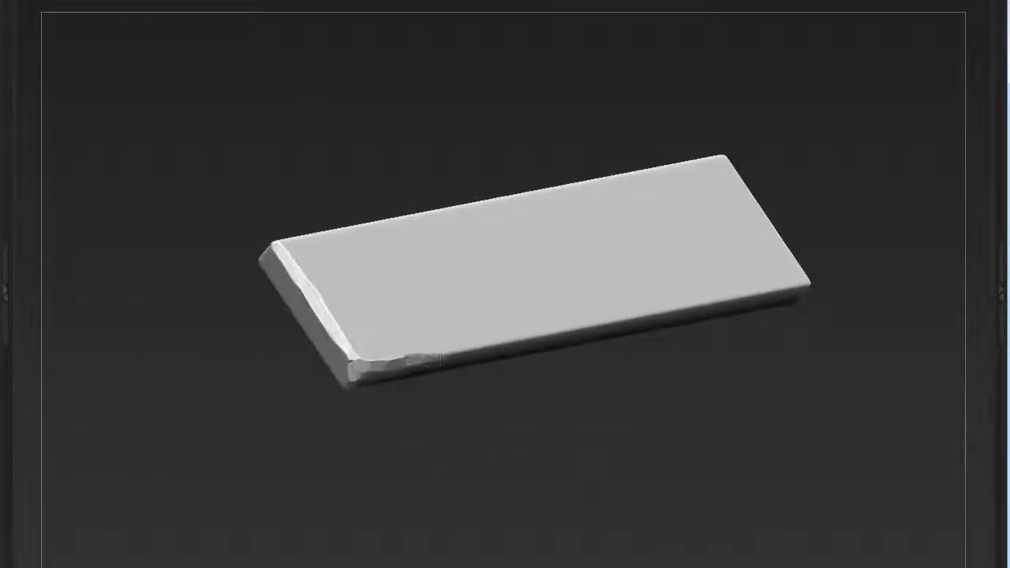
drag(440, 360, 473, 408)
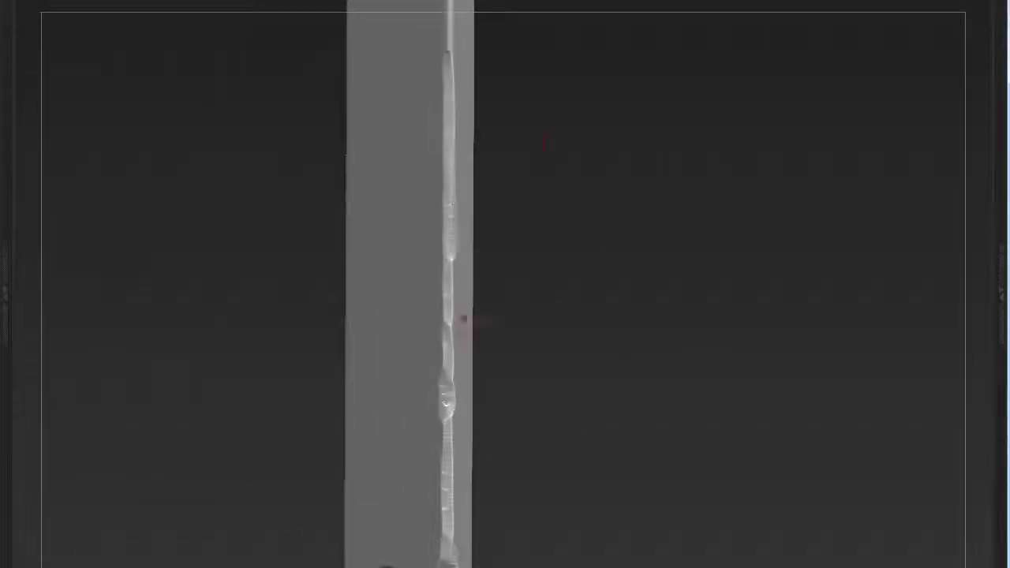
mouse_move(464, 319)
mouse_down()
mouse_move(556, 215)
mouse_move(481, 255)
mouse_move(563, 196)
mouse_move(601, 418)
mouse_move(590, 403)
mouse_up()
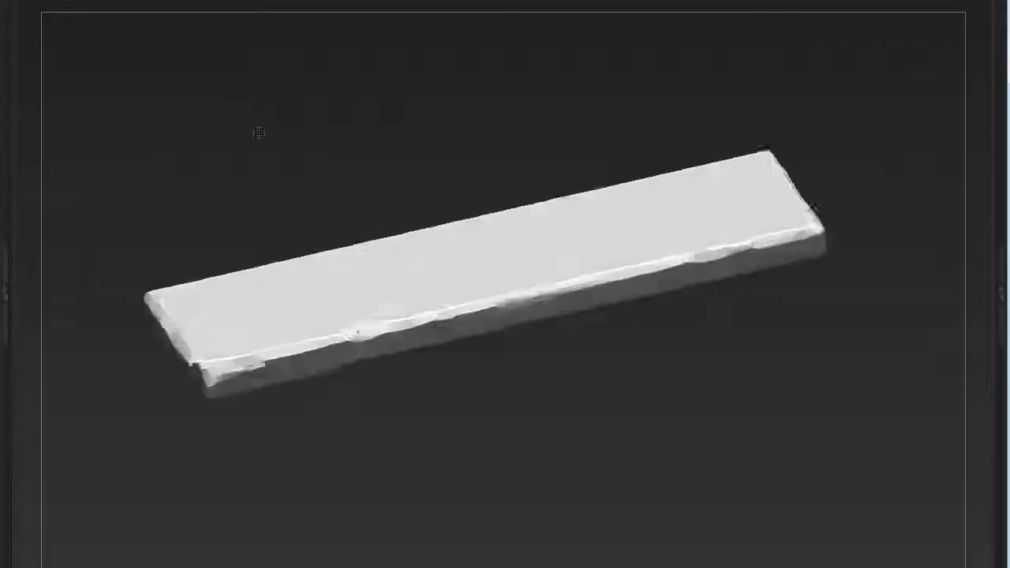
mouse_move(259, 133)
shift+mouse_down()
mouse_move(350, 237)
mouse_move(448, 260)
mouse_move(641, 262)
shift+mouse_up()
Step: Review the plank's wood grain from edge, top and face angles, then bring up the plain plank
key(space)
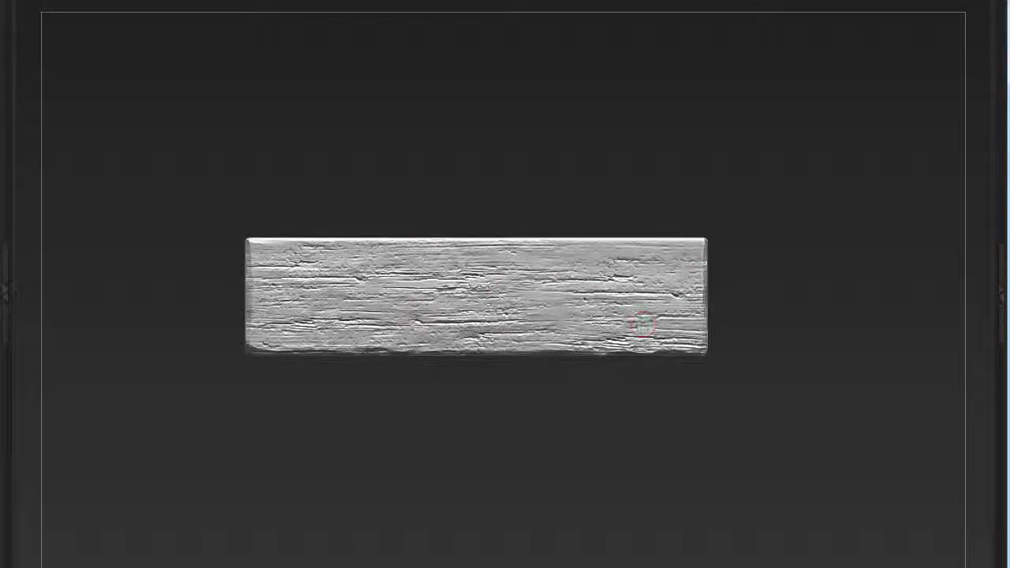
mouse_move(626, 496)
mouse_down()
mouse_move(556, 484)
mouse_move(507, 315)
mouse_up()
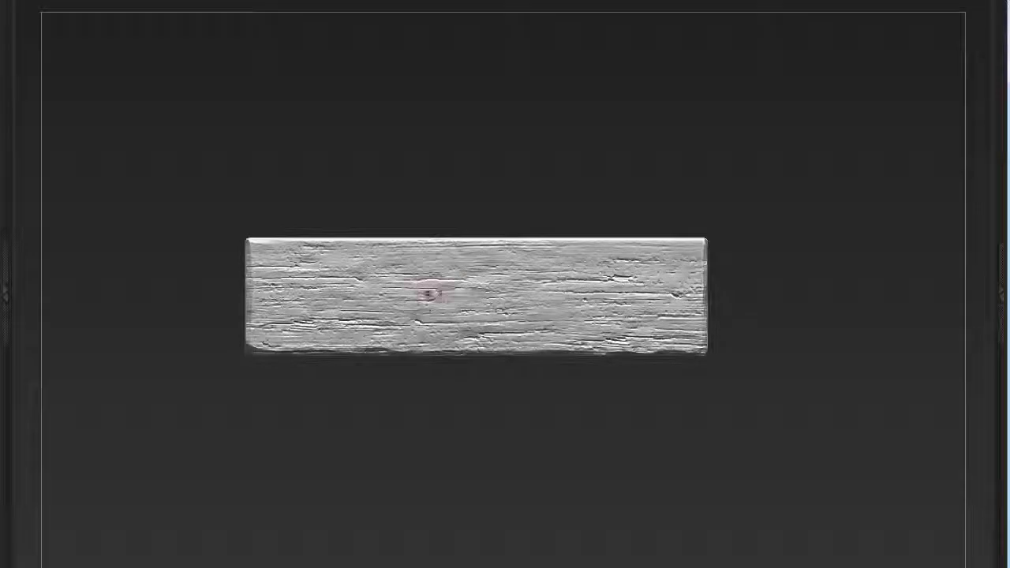
shift+drag(470, 280, 316, 342)
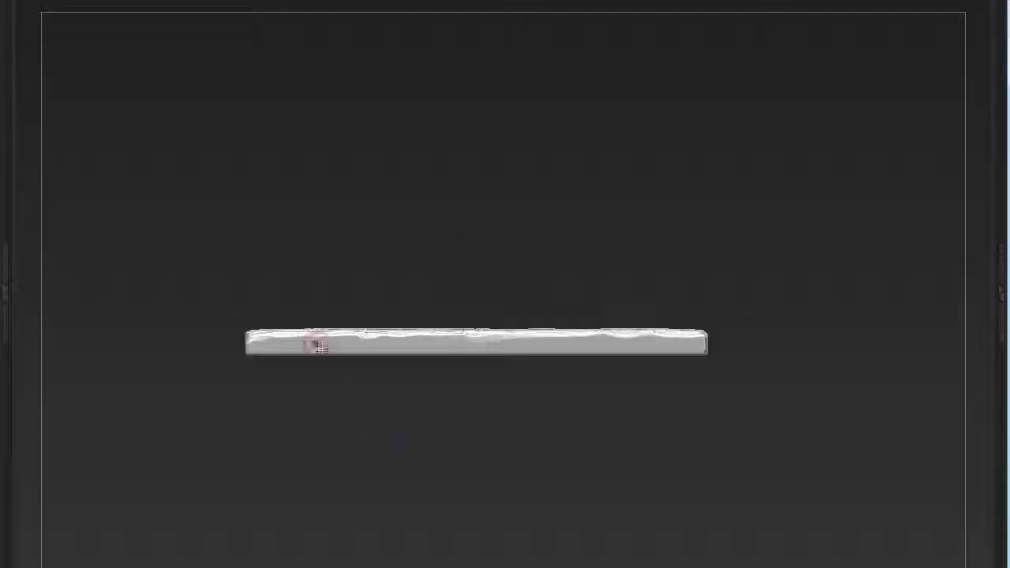
mouse_move(605, 336)
mouse_down()
mouse_move(556, 399)
mouse_move(600, 395)
mouse_up()
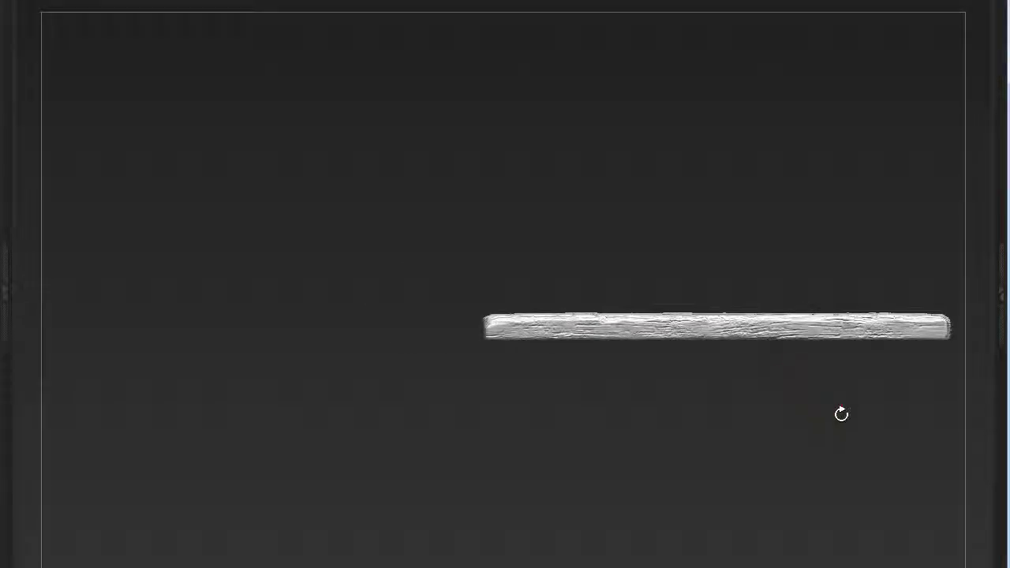
drag(841, 414, 458, 343)
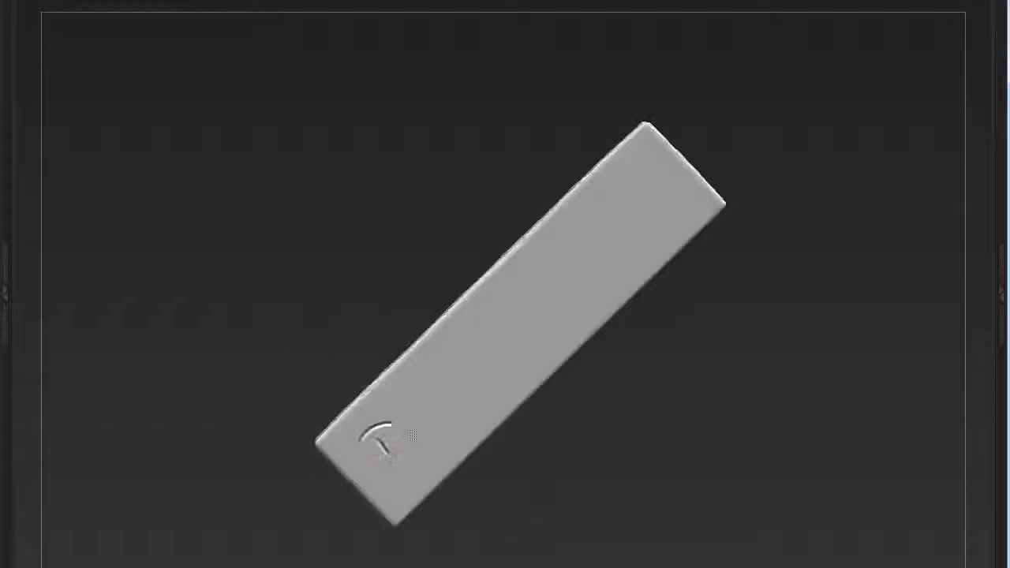
shift+drag(465, 335, 485, 469)
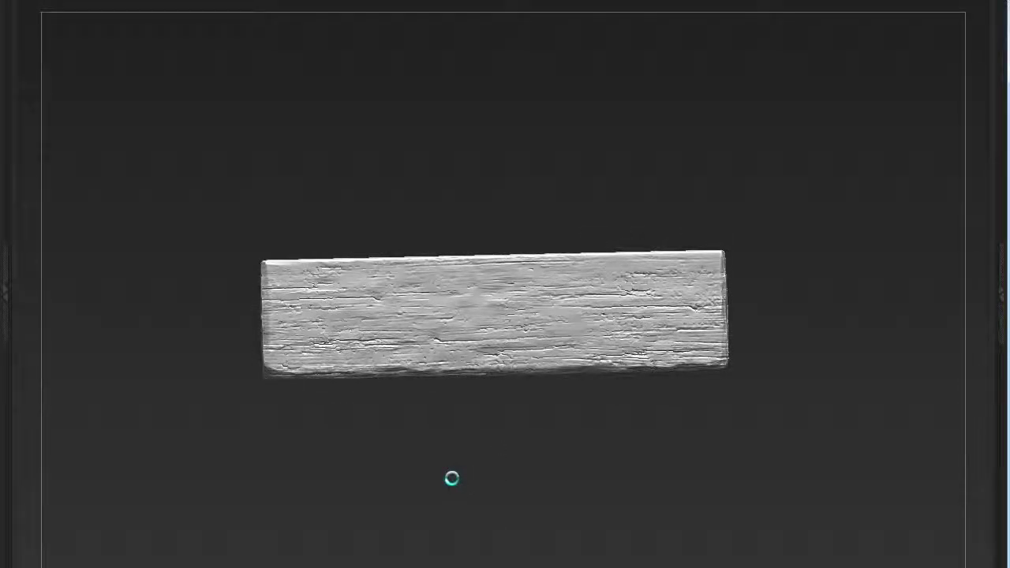
mouse_move(462, 500)
mouse_down()
mouse_move(505, 379)
mouse_move(615, 284)
mouse_up()
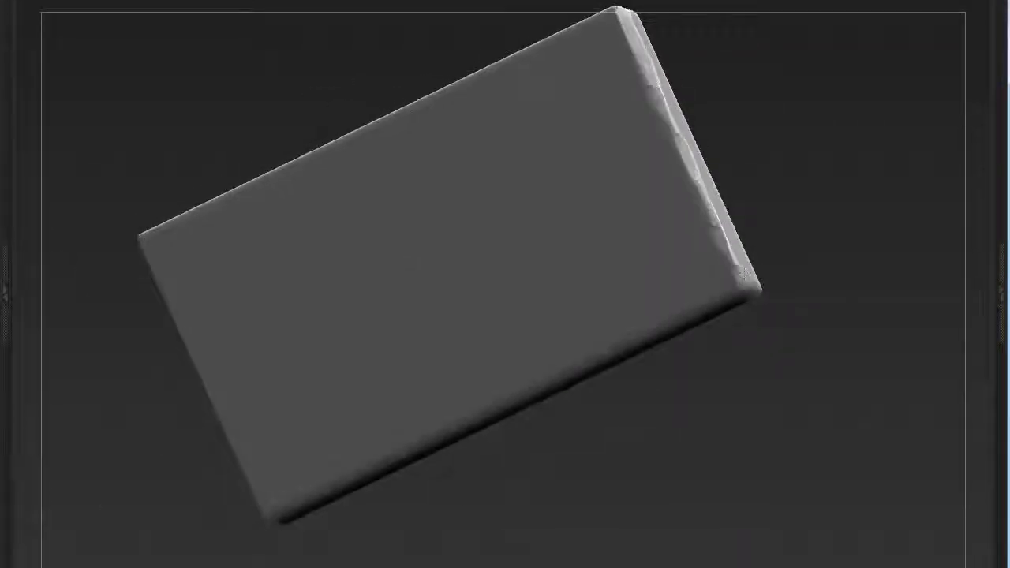
Step: Load a wood-grain alpha from file through the Alpha palette
mouse_move(741, 272)
mouse_down()
mouse_move(638, 351)
mouse_move(750, 293)
mouse_move(719, 283)
mouse_move(713, 349)
mouse_move(781, 355)
mouse_move(216, 389)
mouse_move(471, 545)
mouse_up()
click(86, 556)
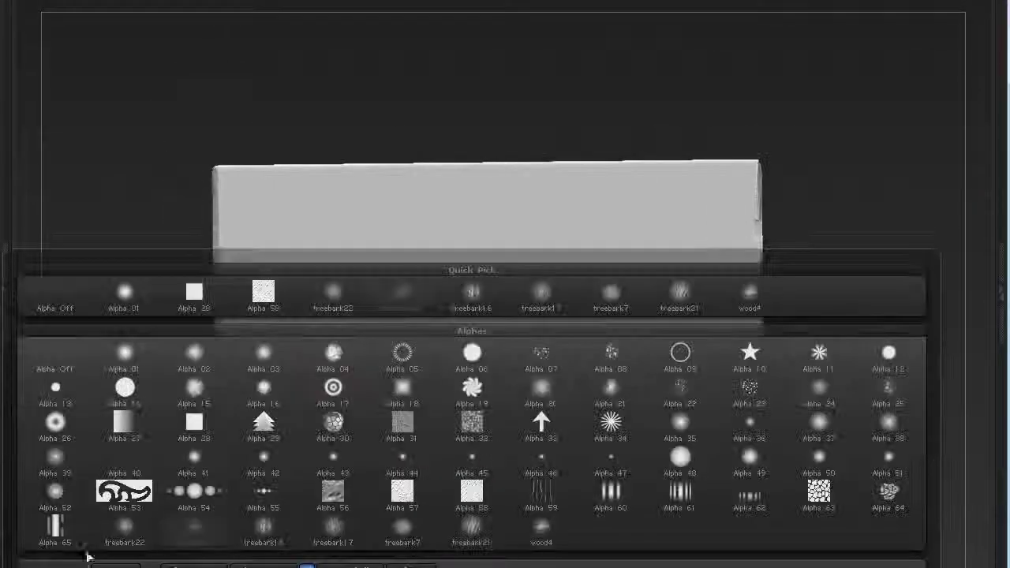
scroll(552, 316, down, 3)
double_click(322, 268)
Step: Stamp wood grain across the plank's left, right, bottom and bare centre areas
drag(322, 271, 229, 180)
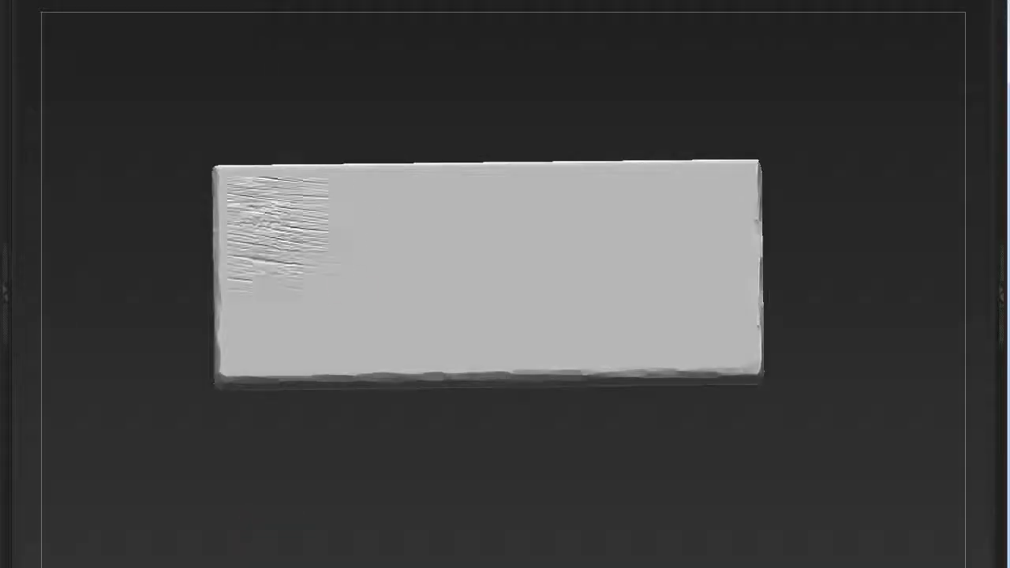
drag(276, 236, 221, 316)
drag(671, 228, 757, 332)
drag(552, 339, 473, 349)
mouse_move(316, 315)
mouse_down()
mouse_move(397, 218)
mouse_move(489, 237)
mouse_up()
scroll(577, 300, down, 2)
alt+drag(576, 300, 573, 333)
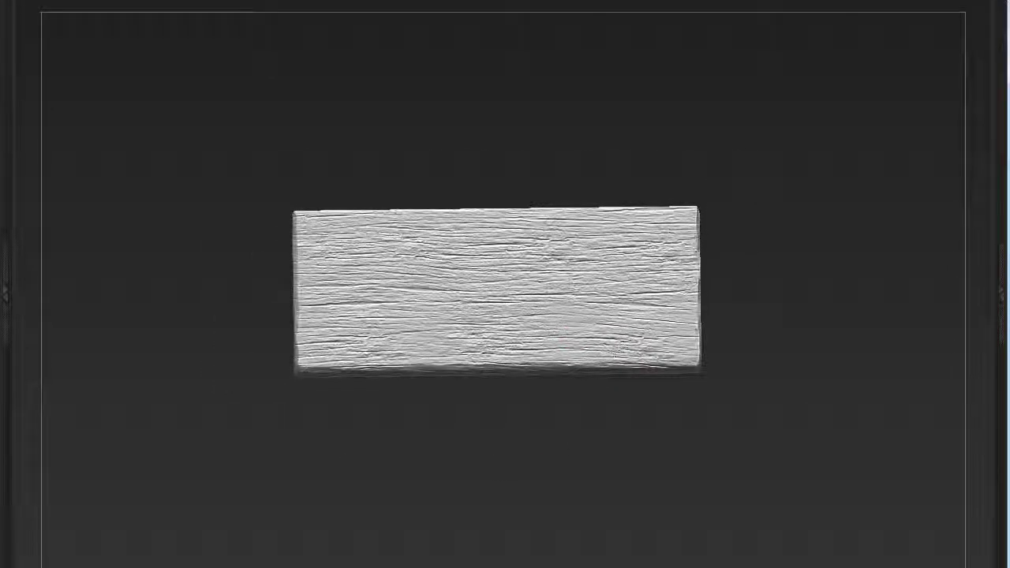
drag(397, 338, 457, 349)
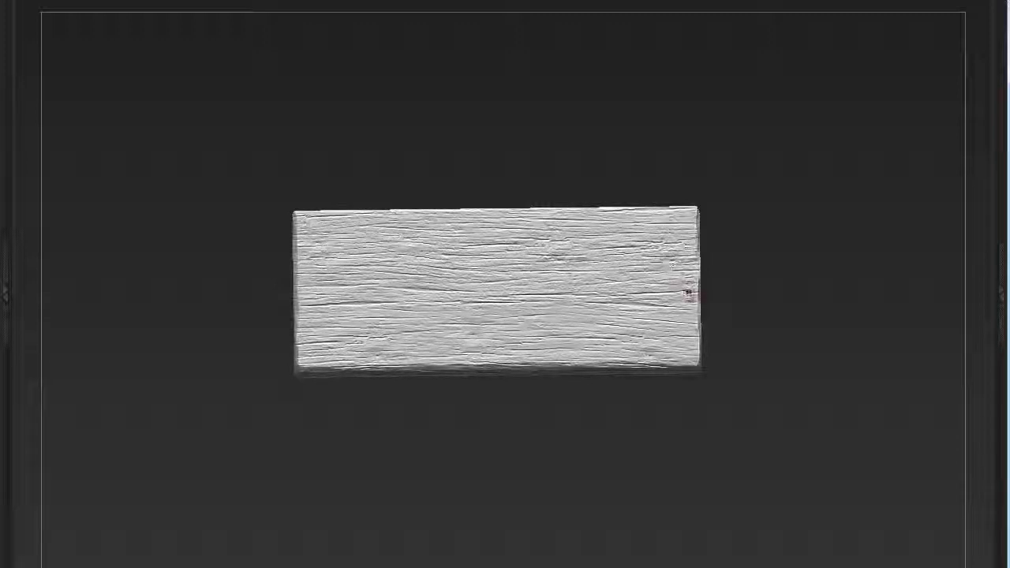
Step: Orbit the plank back to a front view and zoom out to the whole kit
drag(552, 410, 572, 541)
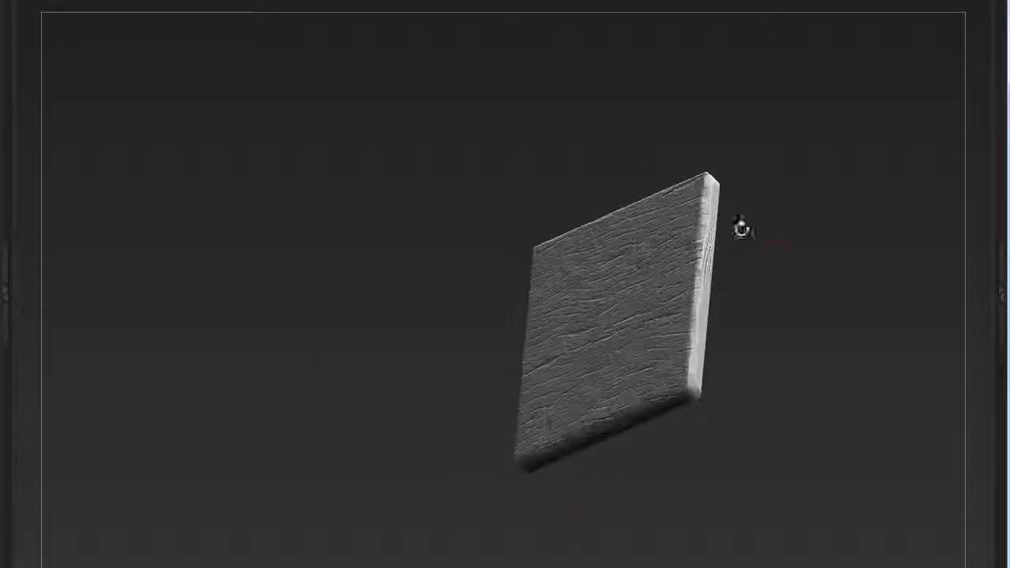
mouse_move(807, 310)
mouse_down()
mouse_move(266, 387)
mouse_move(374, 470)
mouse_up()
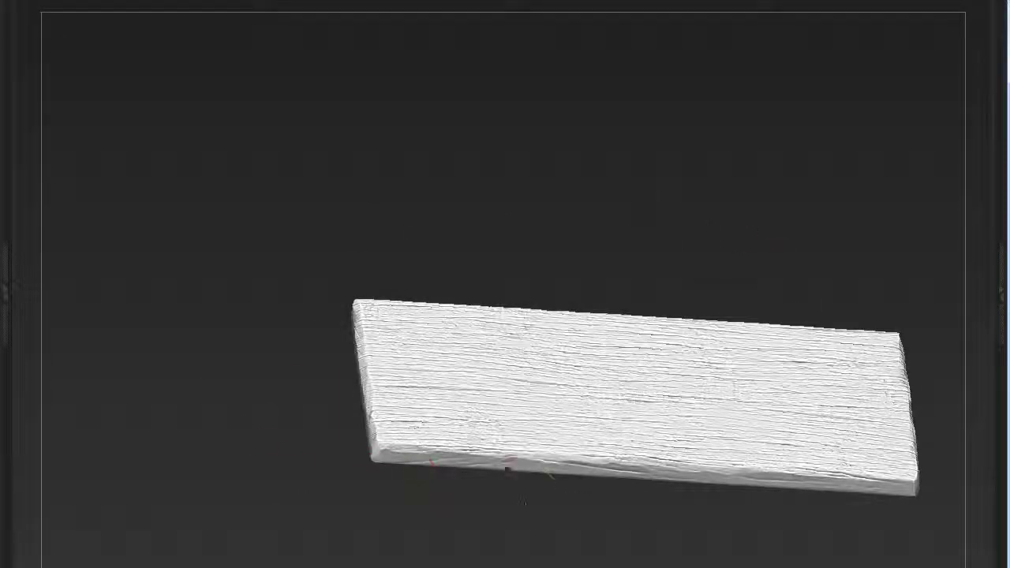
mouse_move(745, 189)
mouse_down()
mouse_move(567, 530)
mouse_move(505, 425)
mouse_up()
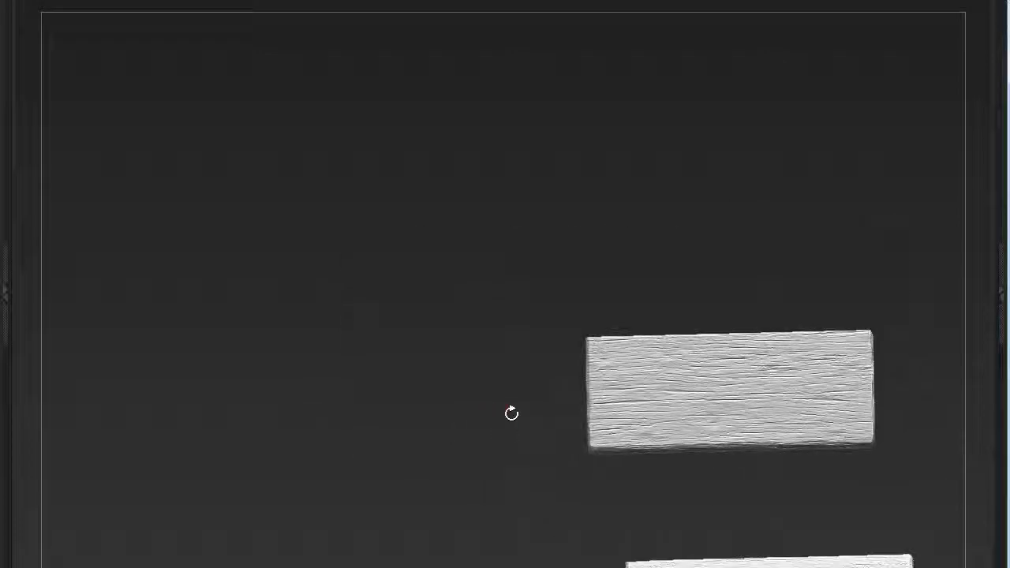
drag(325, 289, 236, 158)
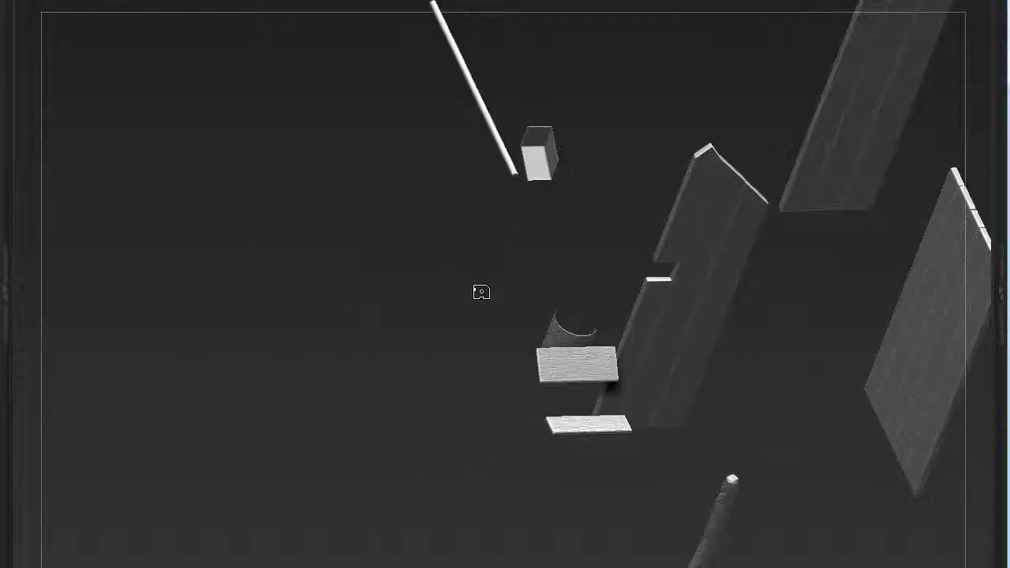
Step: Solo and orbit the small wood-grained block, show all pieces, then hide the top panel's right strip
key(f)
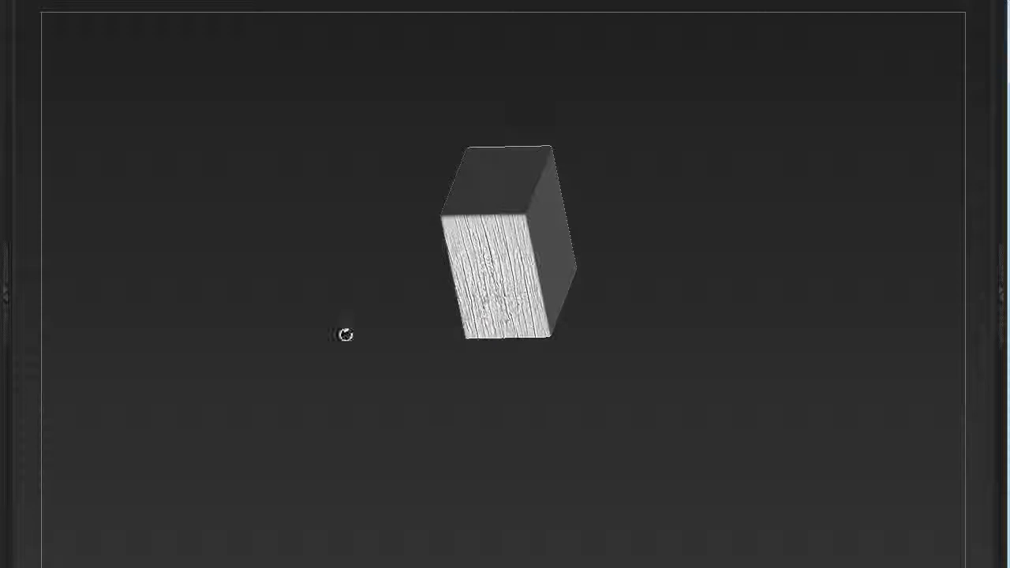
drag(345, 333, 410, 315)
mouse_move(456, 179)
mouse_down()
mouse_move(472, 246)
mouse_move(421, 474)
mouse_move(556, 304)
mouse_up()
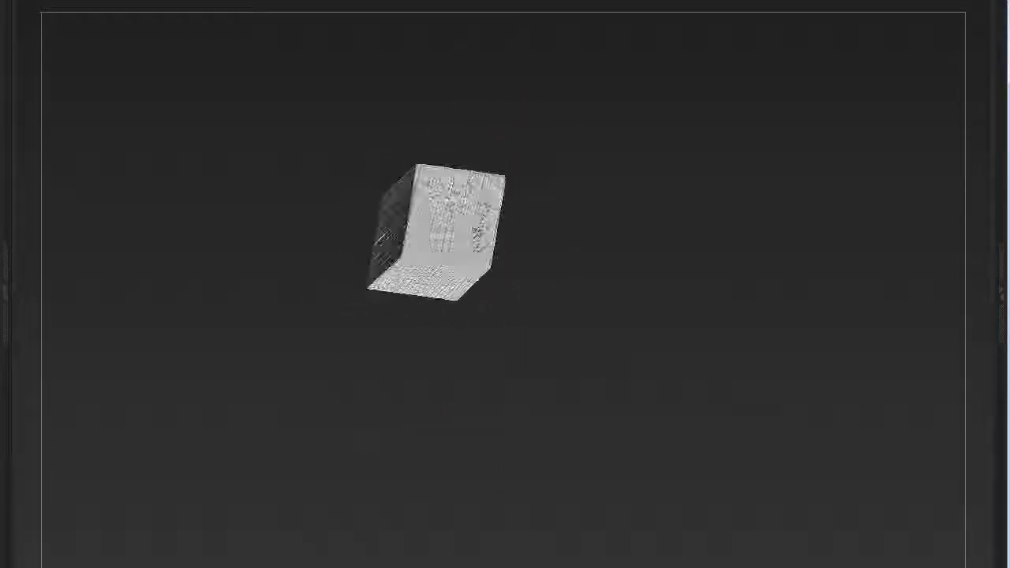
ctrl+shift+click(547, 315)
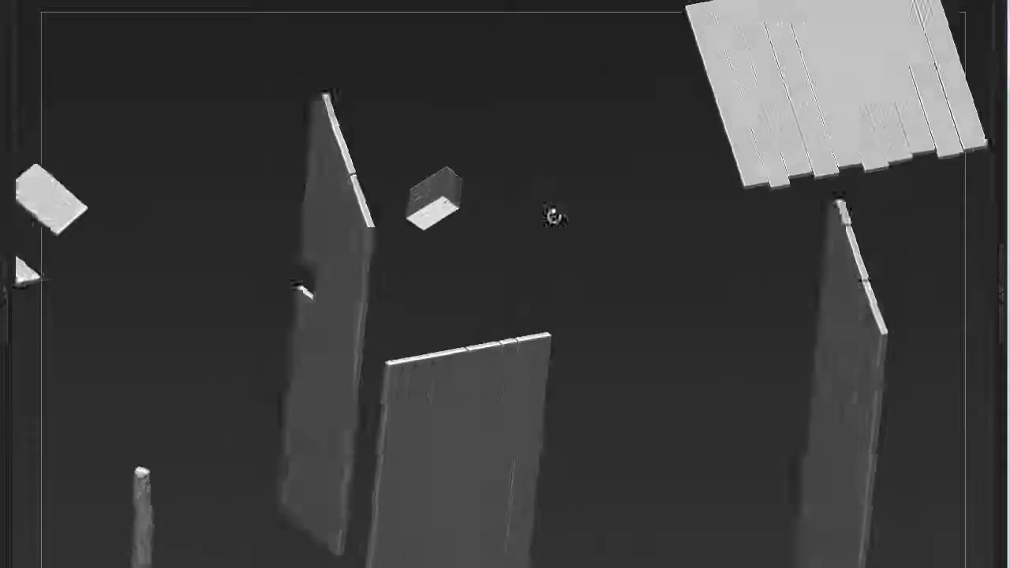
mouse_move(781, 124)
ctrl+alt+shift+mouse_down()
mouse_move(732, 242)
mouse_move(841, 302)
mouse_move(728, 282)
mouse_move(648, 130)
mouse_move(485, 272)
ctrl+alt+shift+mouse_up()
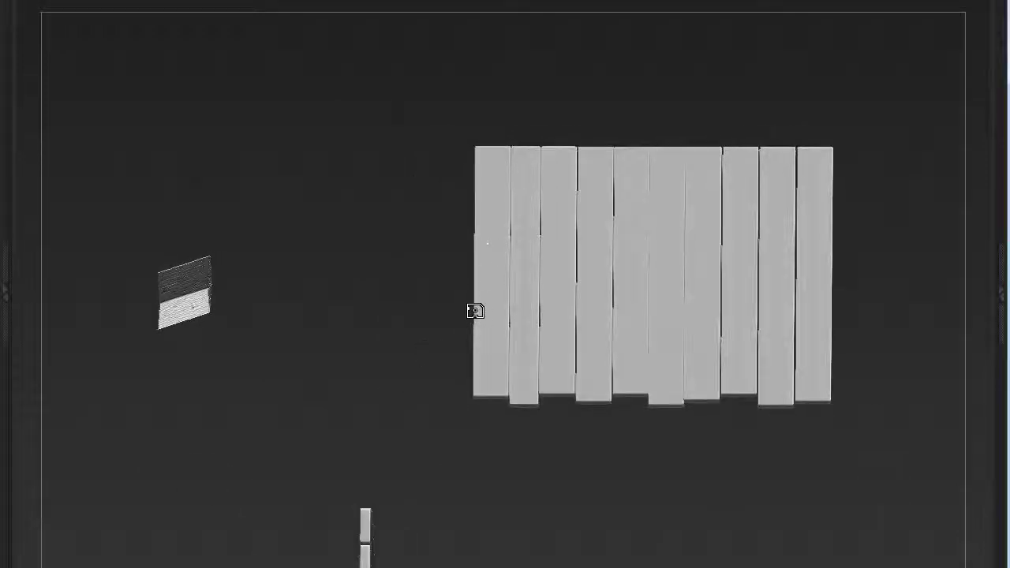
Step: Isolate a single plank and orbit it to a straight front view
ctrl+shift+click(475, 310)
mouse_move(462, 305)
mouse_down()
mouse_move(622, 376)
mouse_move(527, 256)
mouse_up()
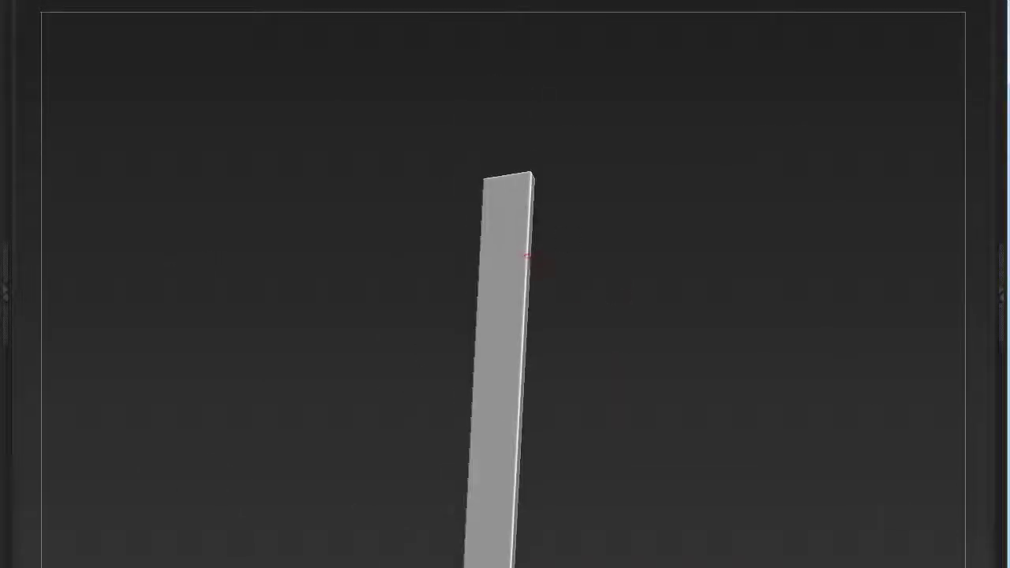
scroll(527, 257, up, 3)
mouse_move(525, 489)
shift+mouse_down()
mouse_move(573, 421)
mouse_move(567, 237)
shift+mouse_up()
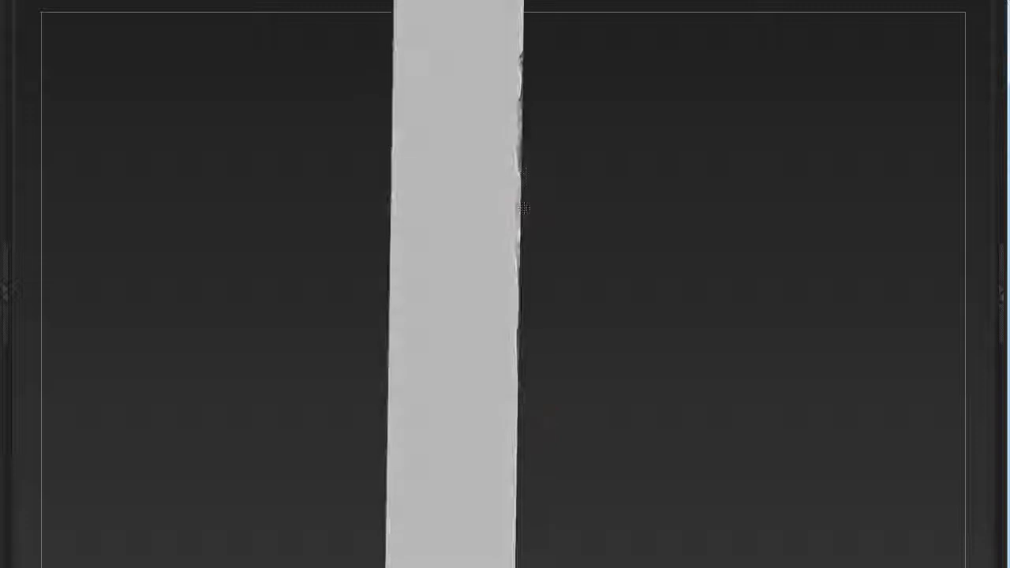
mouse_move(492, 240)
mouse_down()
mouse_move(473, 351)
mouse_move(286, 243)
mouse_up()
mouse_move(382, 241)
shift+mouse_down()
mouse_move(334, 293)
mouse_move(266, 287)
mouse_move(591, 324)
shift+mouse_up()
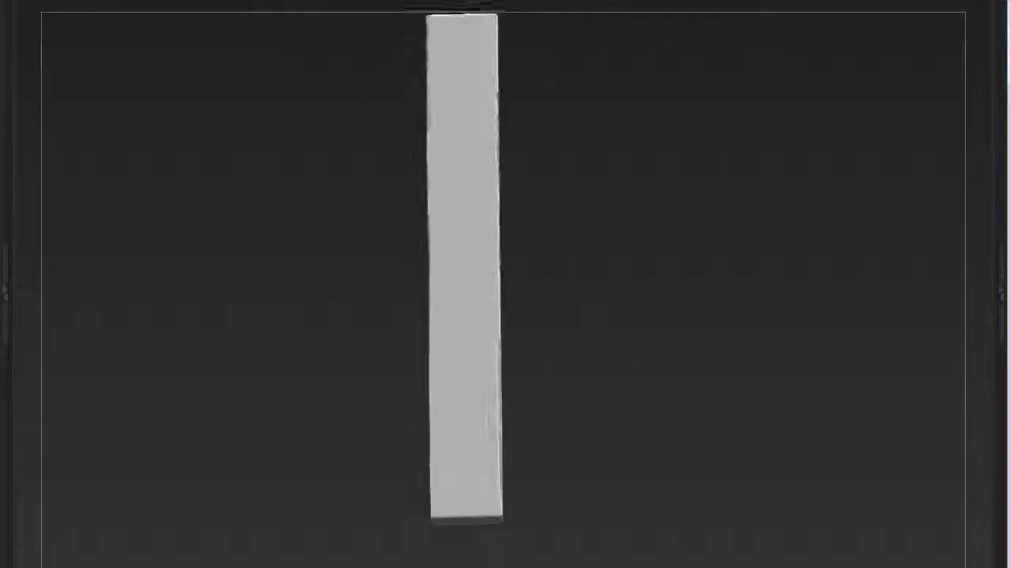
scroll(192, 527, down, 10)
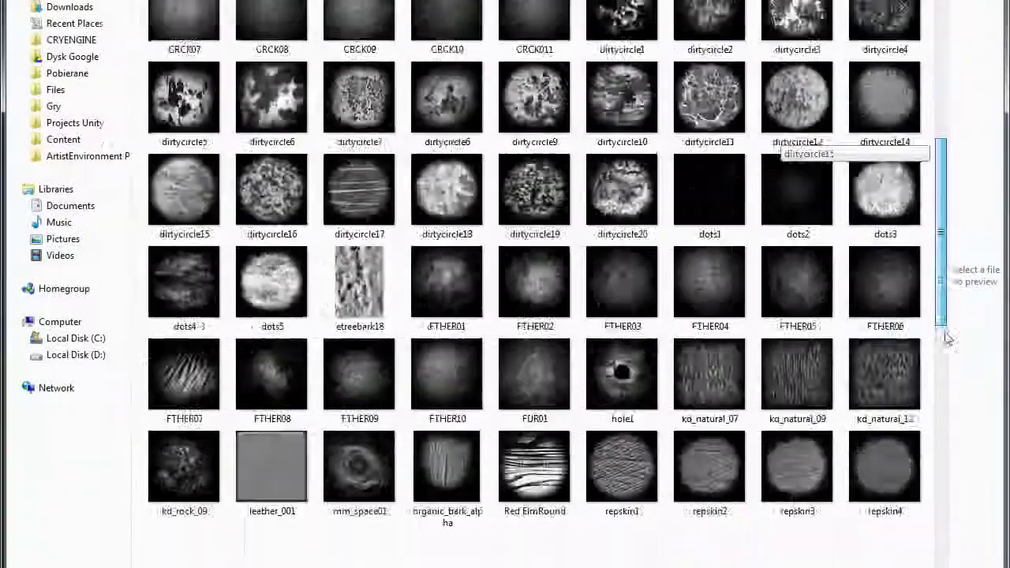
drag(941, 237, 941, 466)
Step: Load the wood bark alpha and adjust the brush settings with the plank upright
double_click(525, 453)
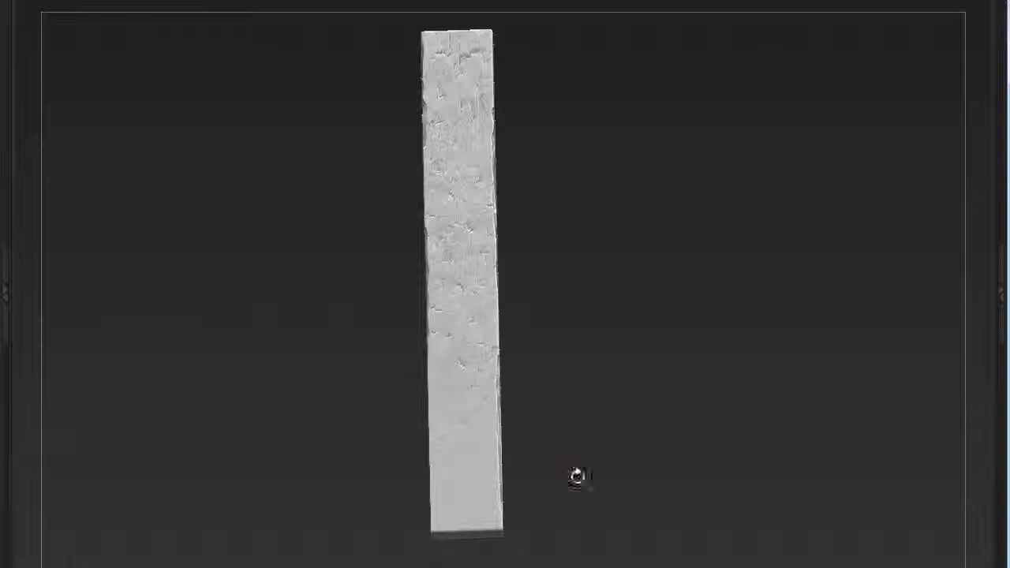
key(space)
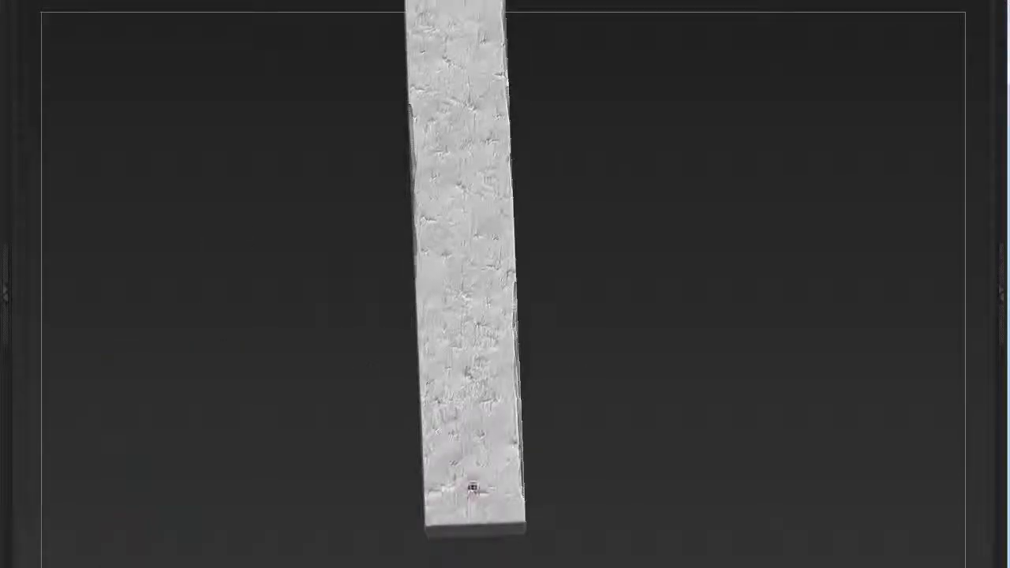
key(space)
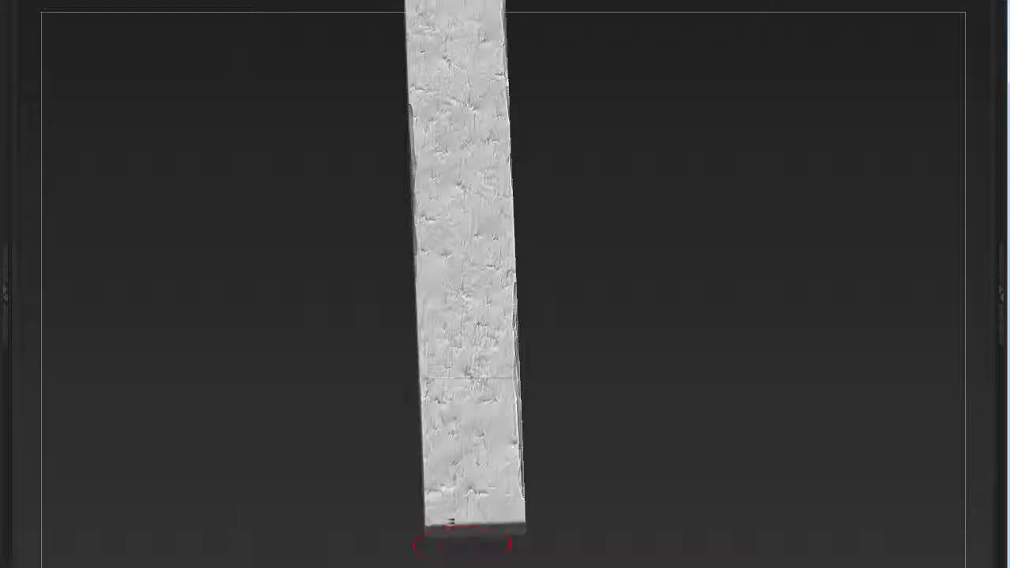
key(space)
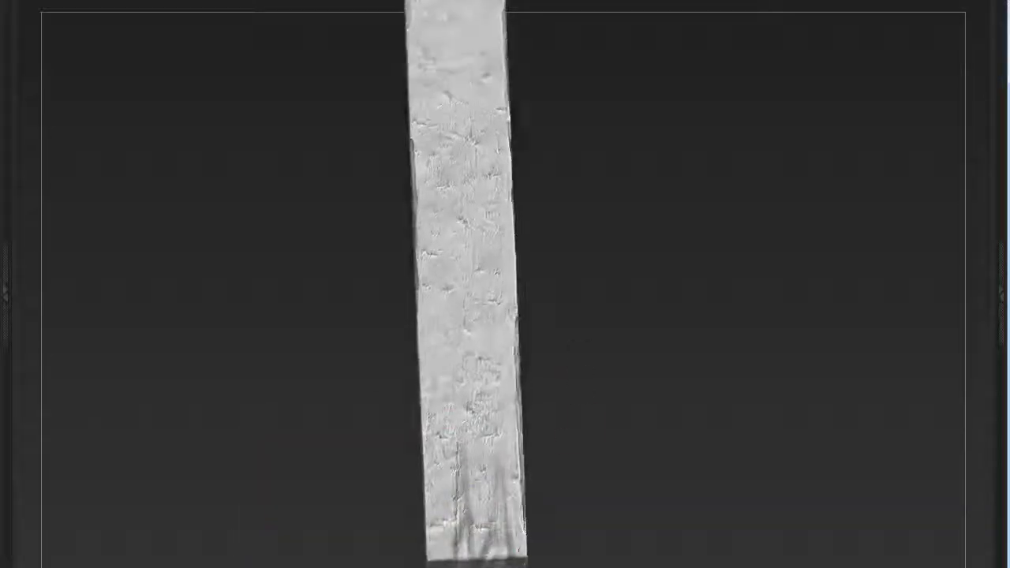
mouse_move(568, 441)
mouse_down()
mouse_move(562, 301)
mouse_move(658, 473)
mouse_move(426, 366)
mouse_move(465, 169)
mouse_up()
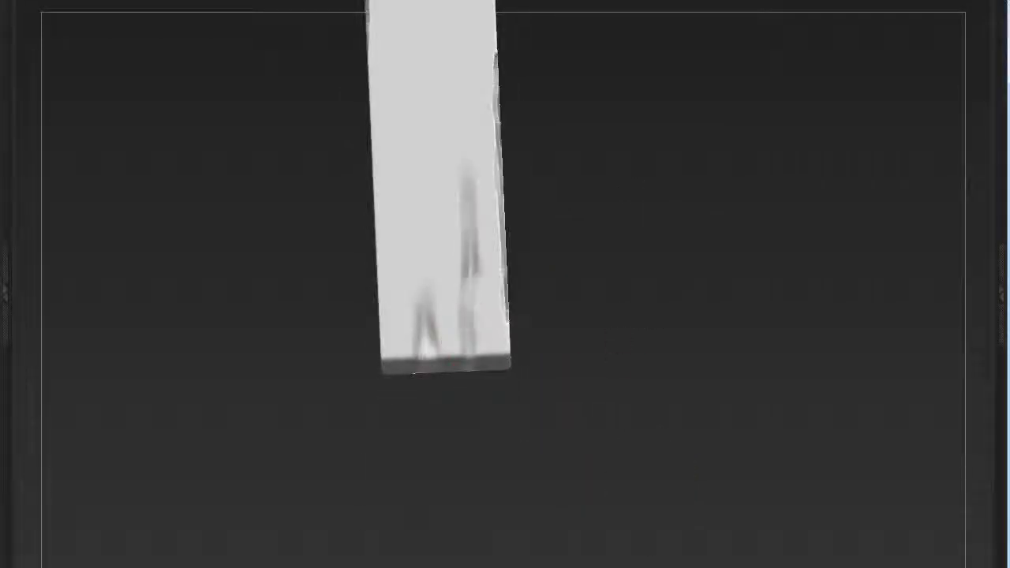
key(space)
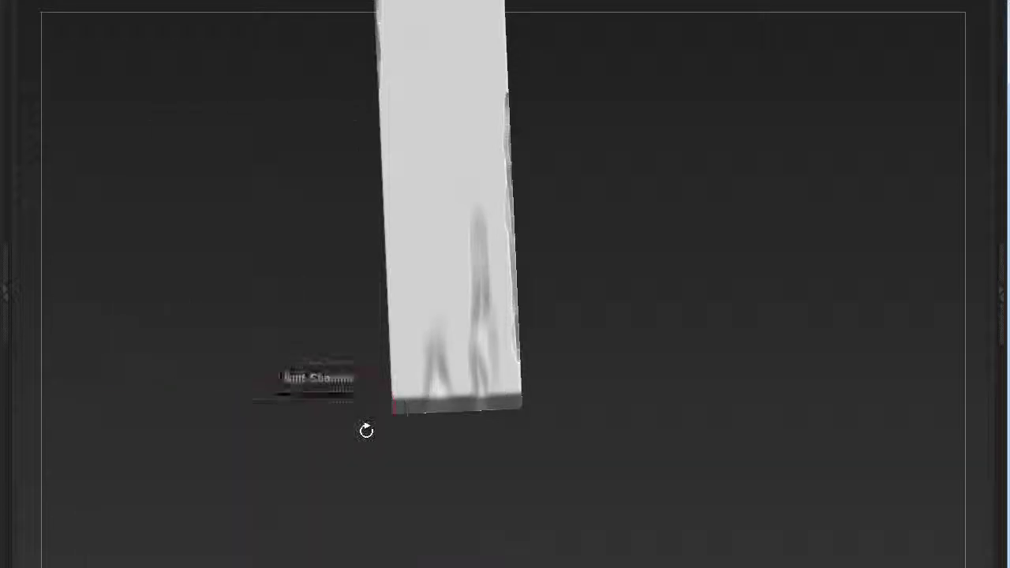
Step: Carve two cracks up from the plank's bottom end, rotating the view between strokes
drag(365, 428, 411, 400)
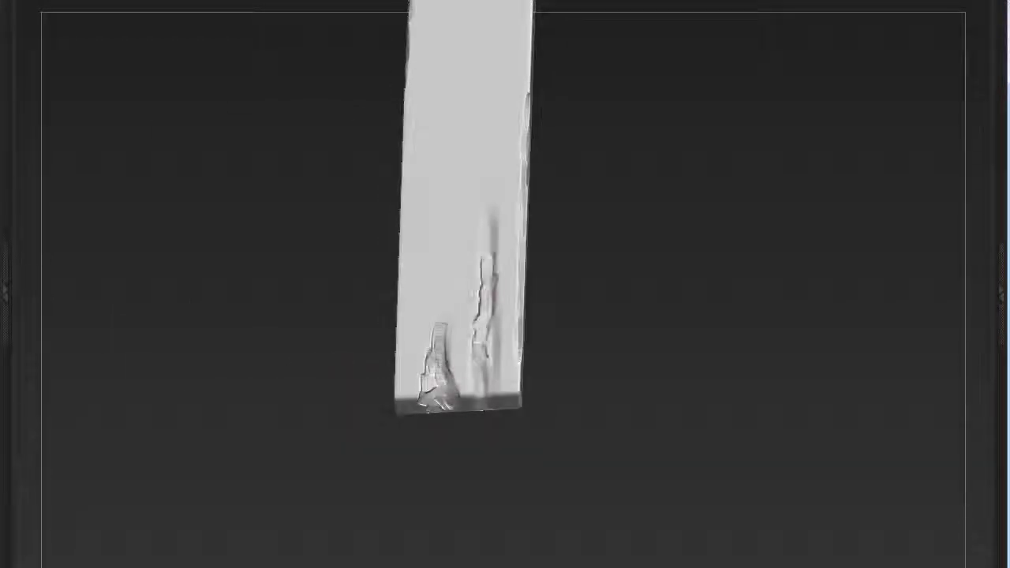
drag(631, 316, 655, 307)
drag(573, 376, 588, 371)
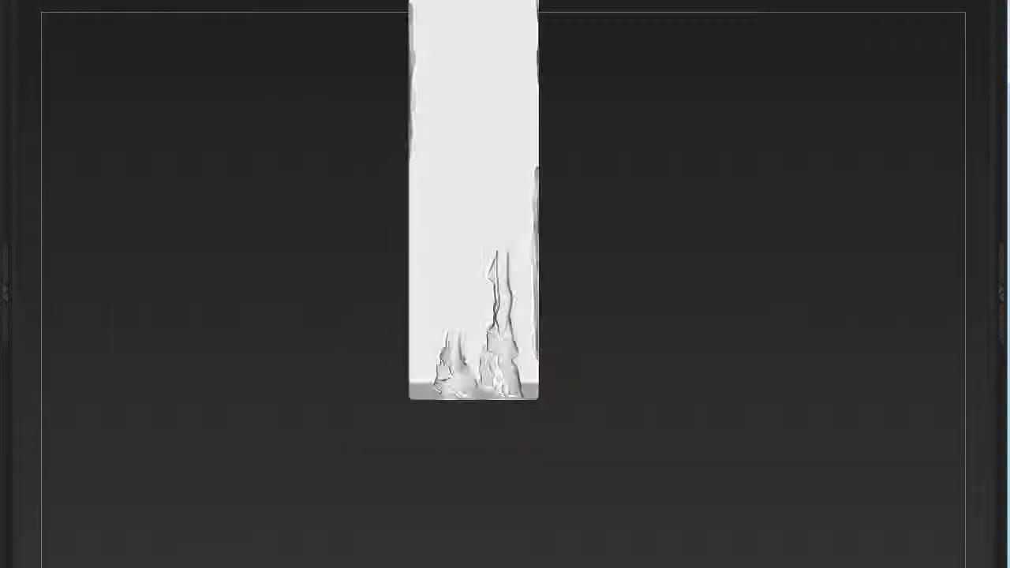
key(space)
drag(370, 395, 462, 333)
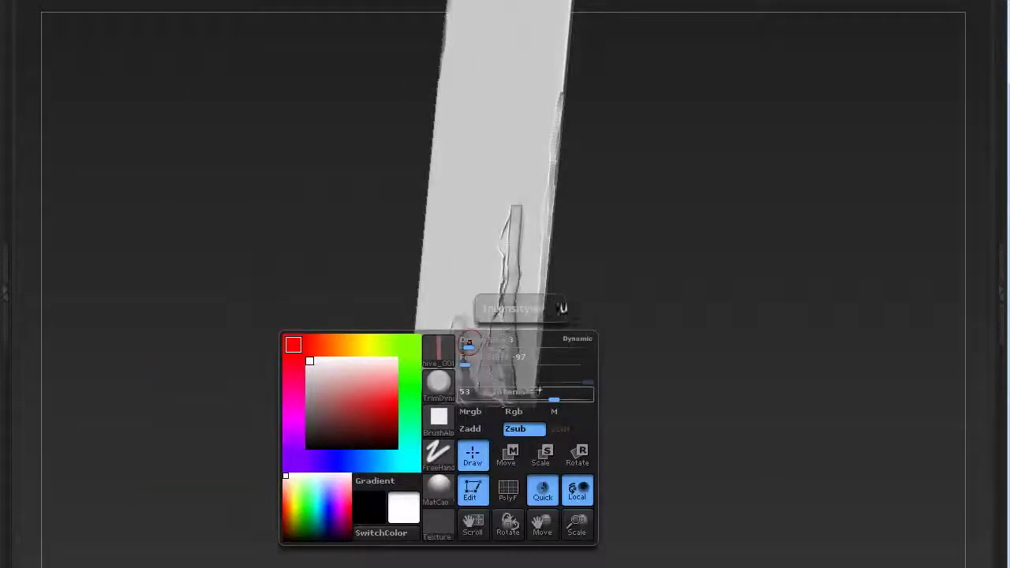
shift+drag(454, 394, 438, 398)
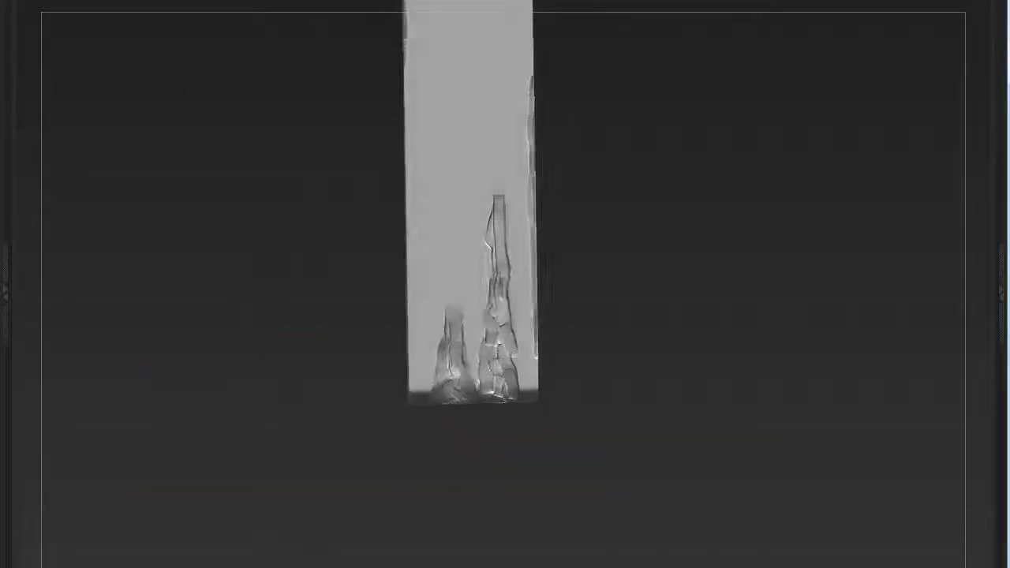
drag(534, 294, 544, 252)
Step: Switch to the Pinch brush and deepen the taller right-hand crack
key(space)
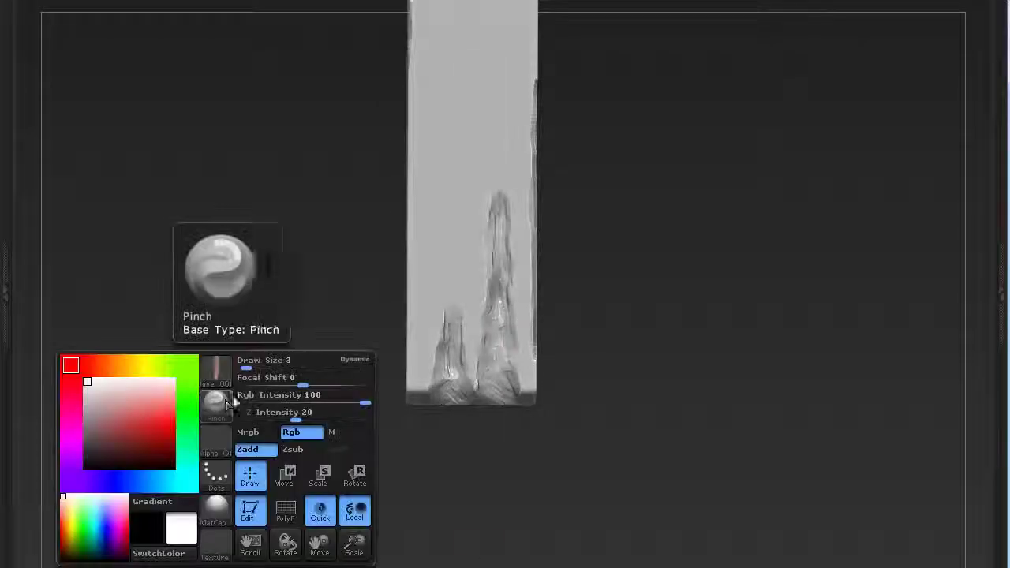
key(space)
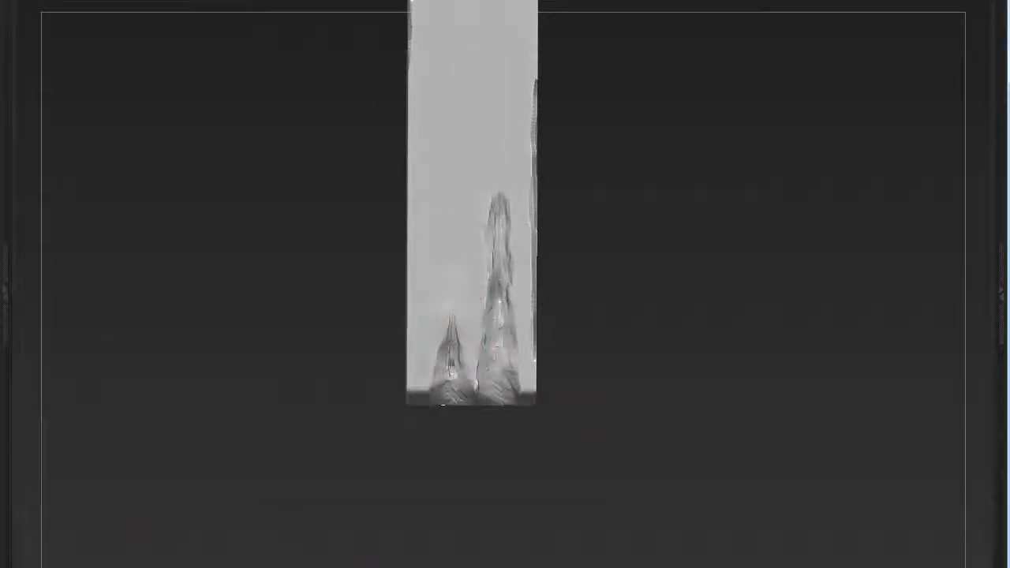
shift+drag(552, 237, 576, 268)
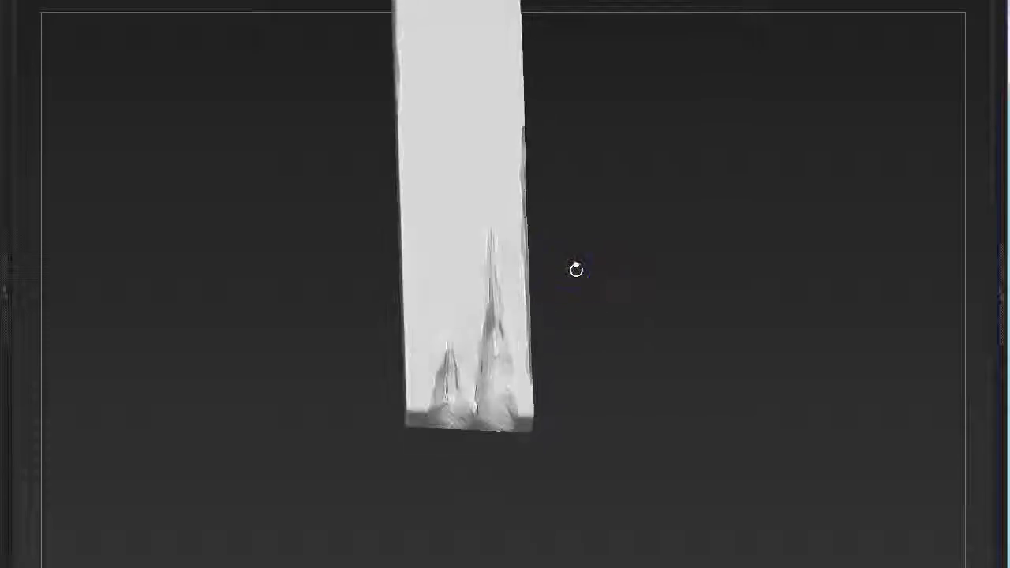
drag(491, 355, 495, 309)
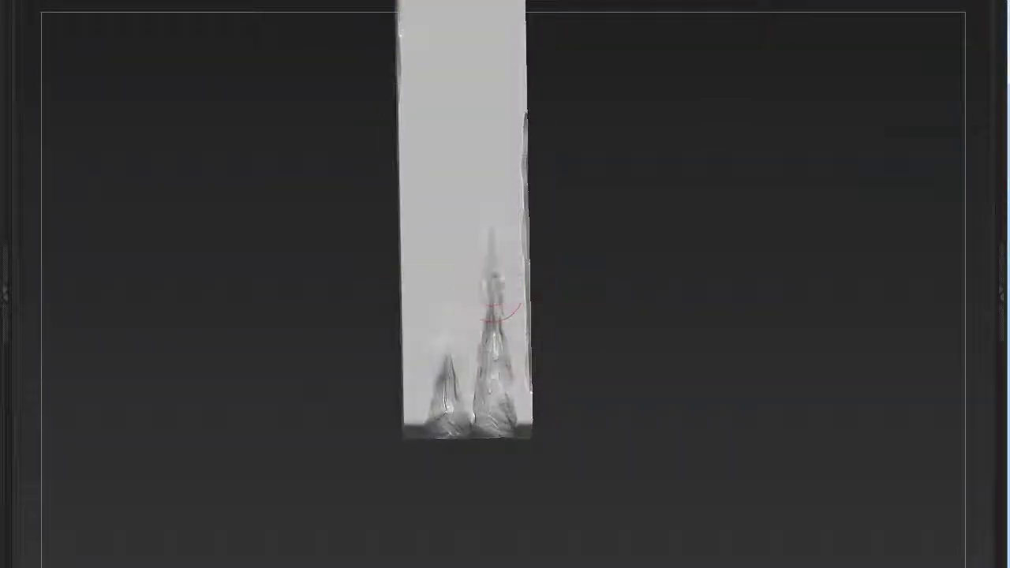
key(space)
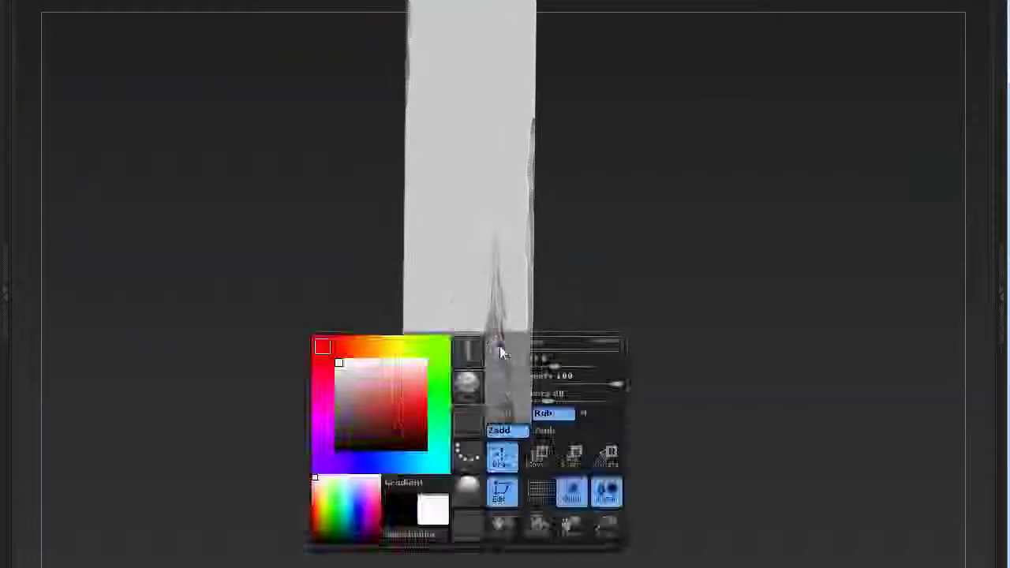
shift+drag(568, 371, 444, 355)
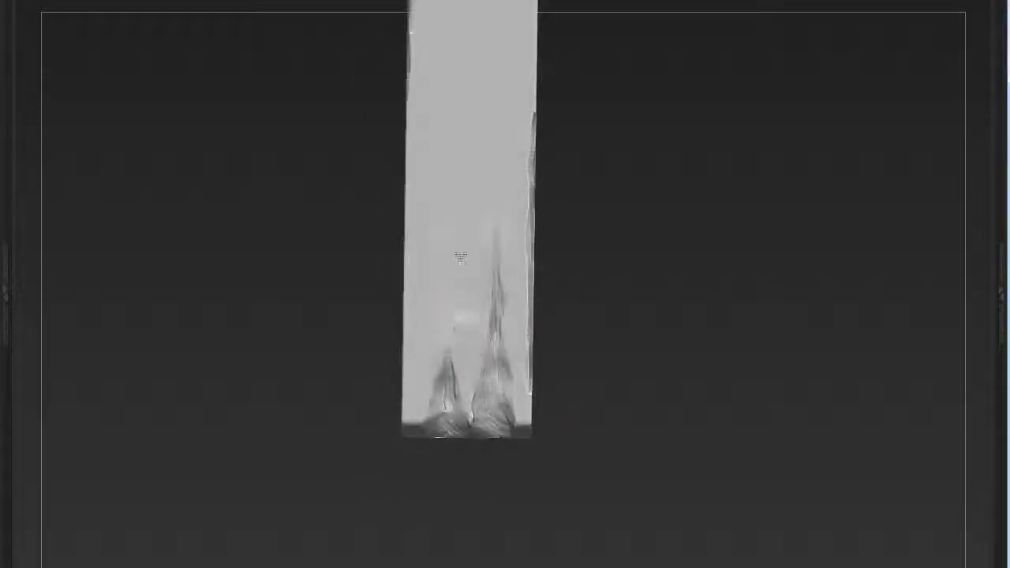
Step: Roughen the cracked plank's front face with small chips and dents, then orbit and zoom to review it
key(space)
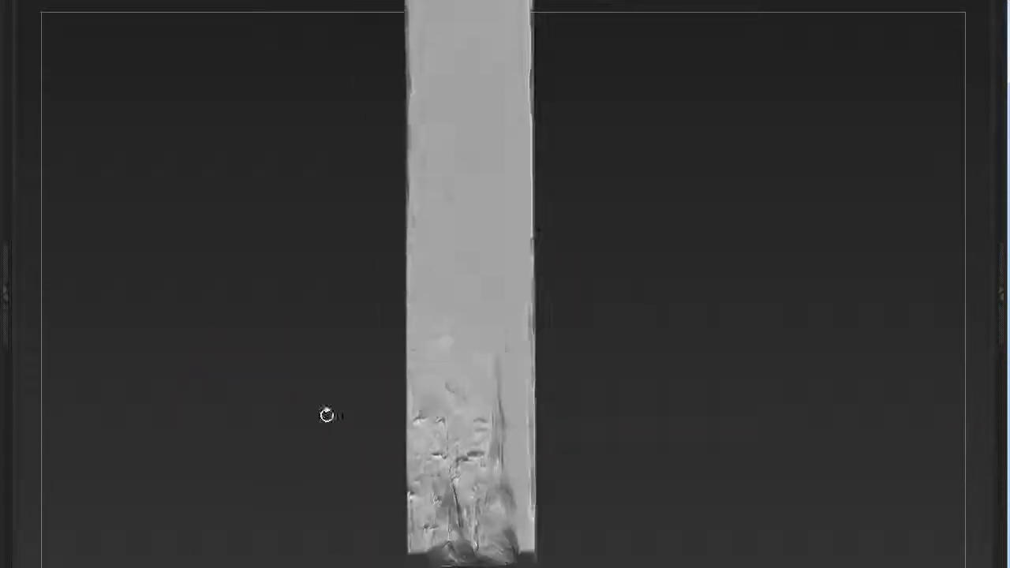
alt+drag(327, 288, 327, 415)
drag(300, 372, 380, 378)
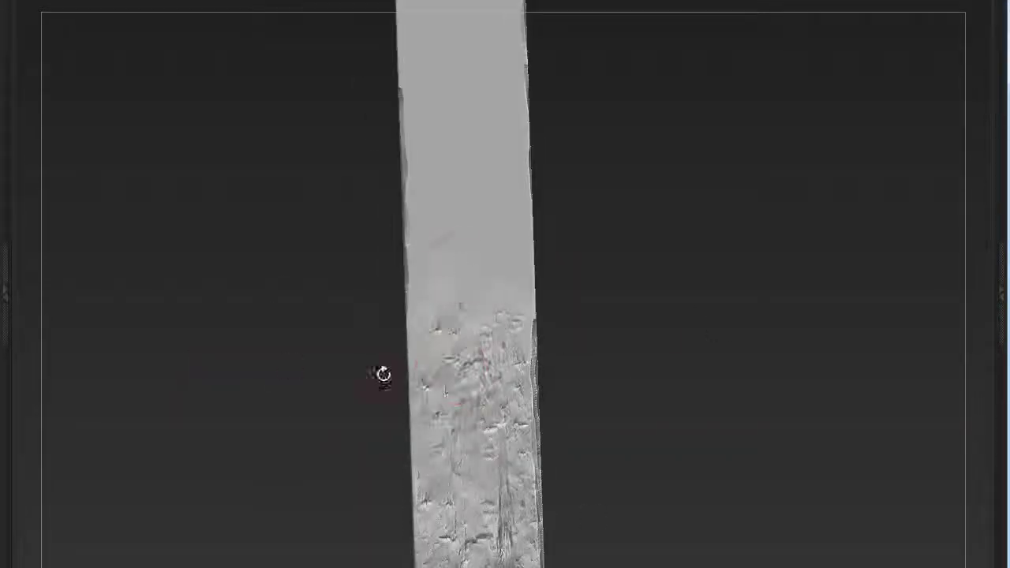
drag(435, 158, 153, 197)
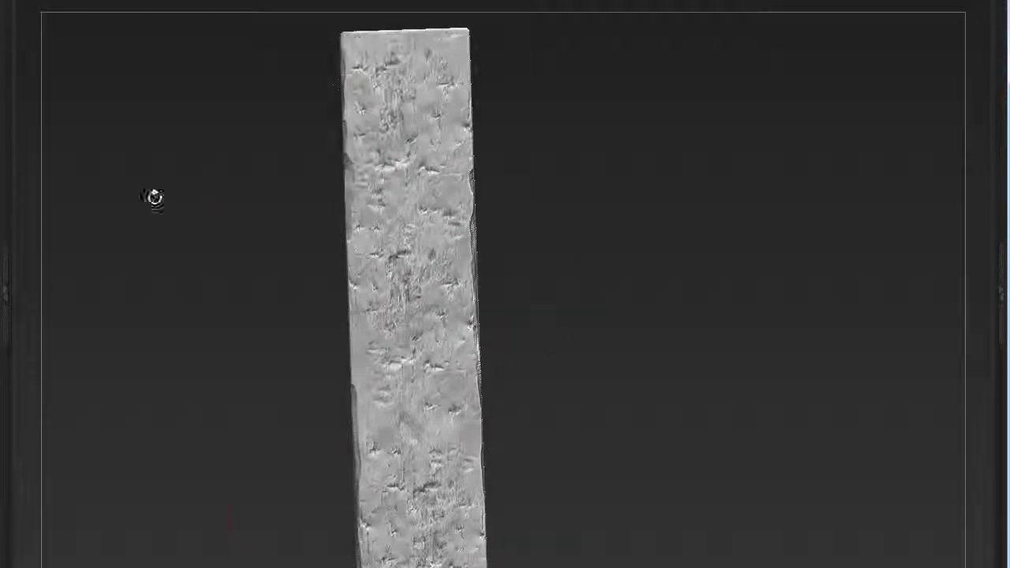
key(space)
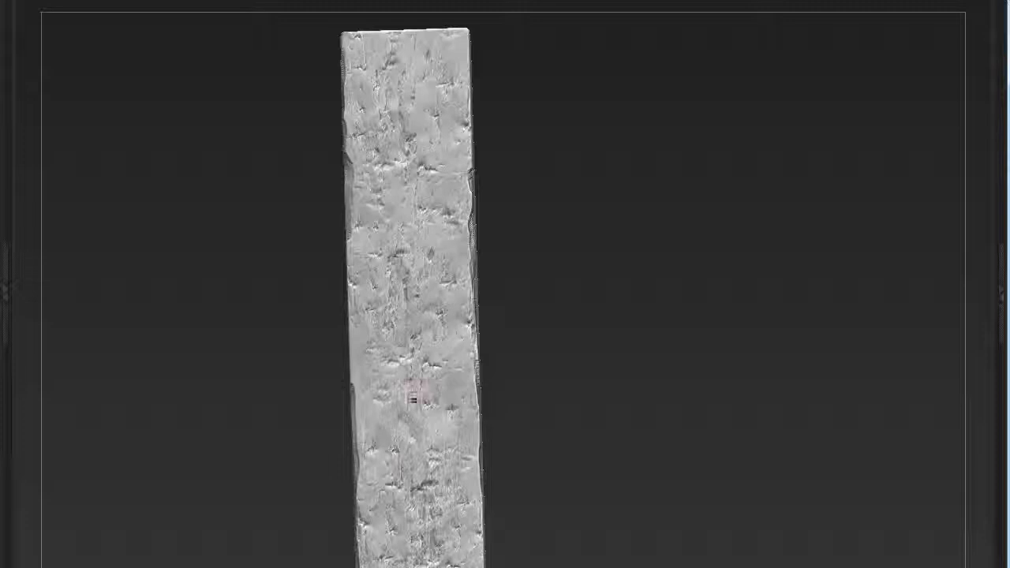
drag(412, 398, 513, 345)
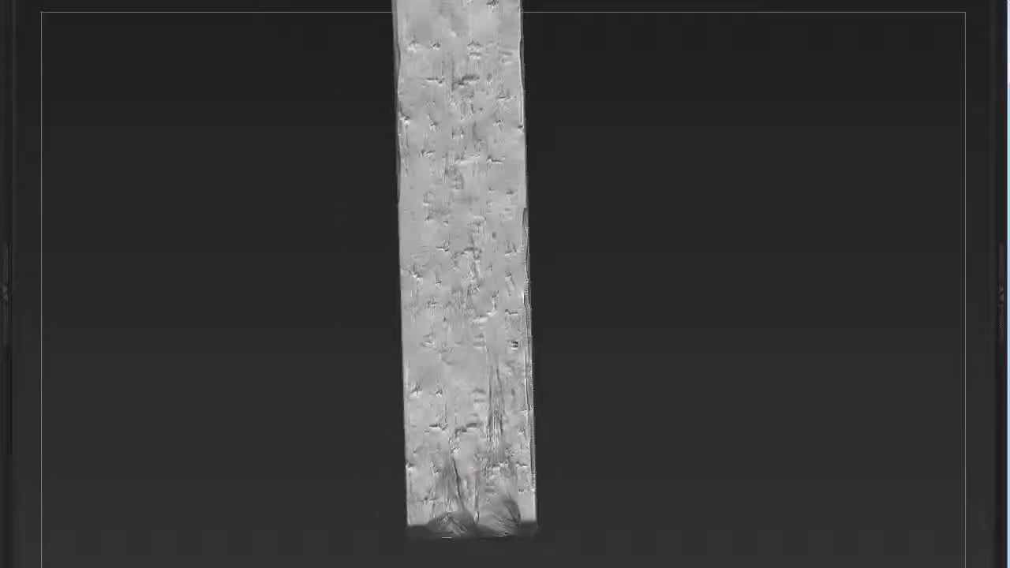
drag(577, 426, 520, 392)
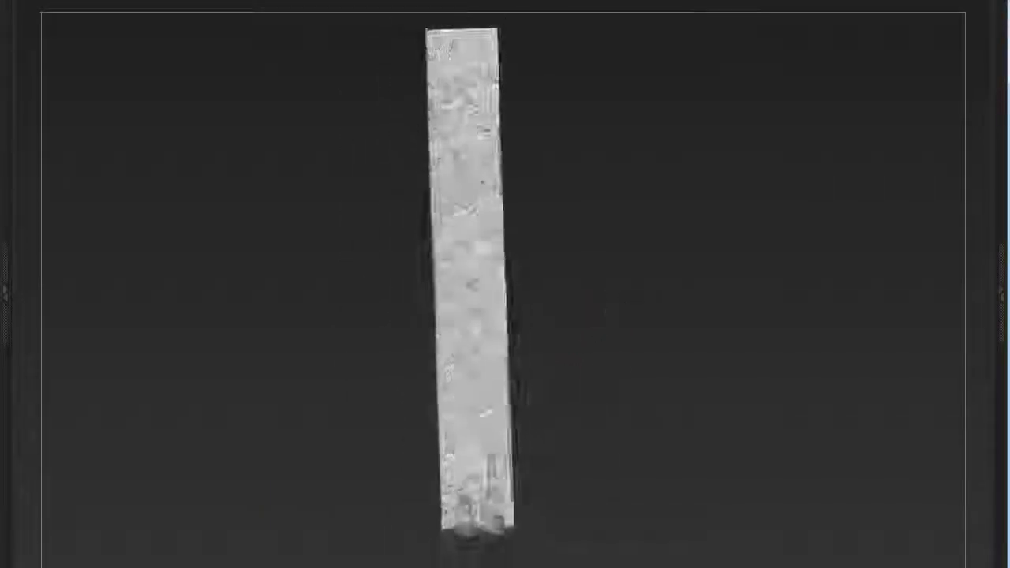
drag(602, 340, 602, 299)
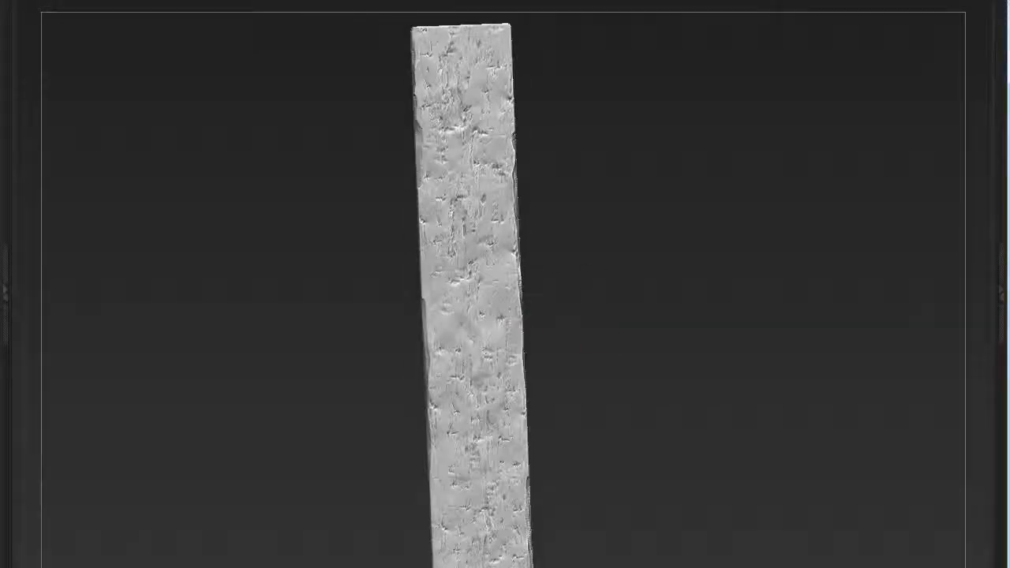
mouse_move(451, 440)
mouse_down()
mouse_move(561, 198)
mouse_move(462, 163)
mouse_move(582, 325)
mouse_move(579, 262)
mouse_up()
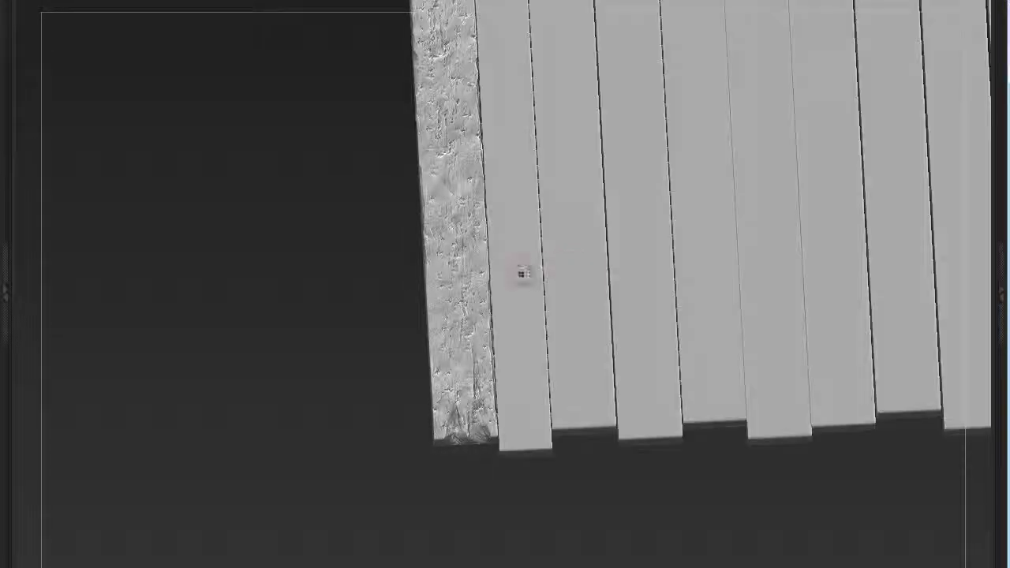
Step: Solo the plain plank beside the textured one and carve a long crack from its bottom
mouse_move(483, 354)
mouse_down()
mouse_move(478, 447)
mouse_move(491, 541)
mouse_move(441, 513)
mouse_up()
key(space)
key(space)
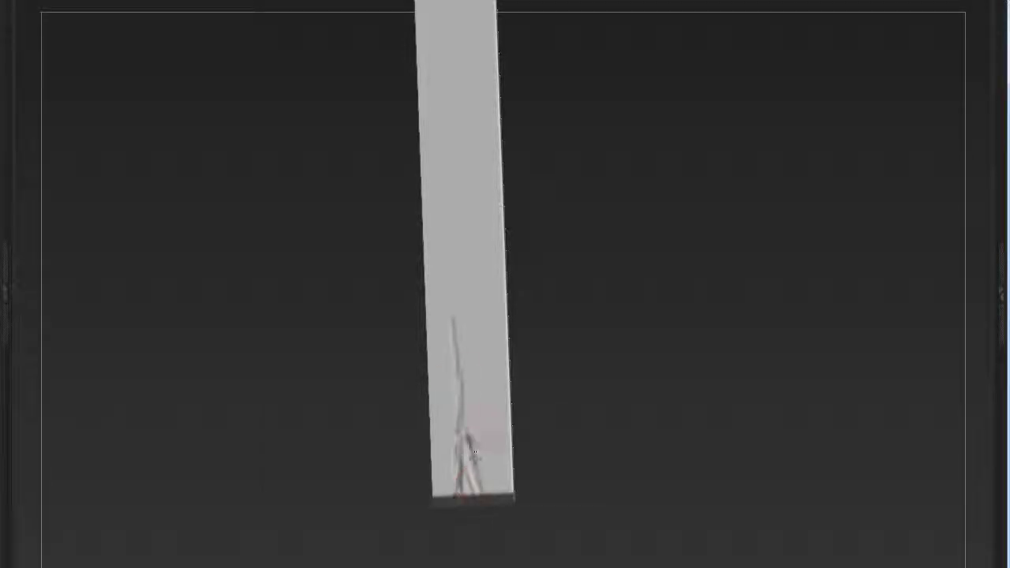
alt+drag(350, 489, 350, 409)
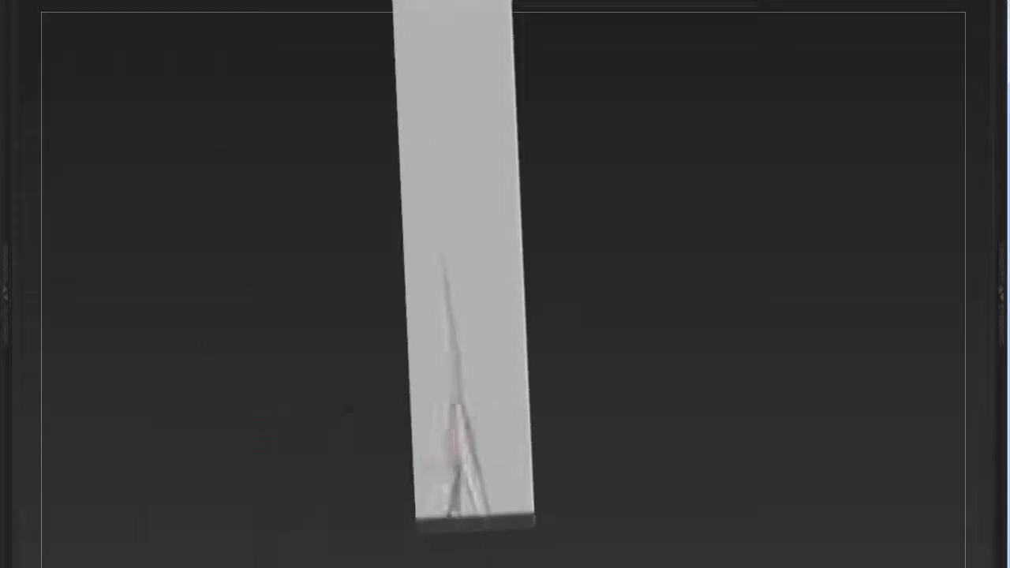
key(space)
key(space)
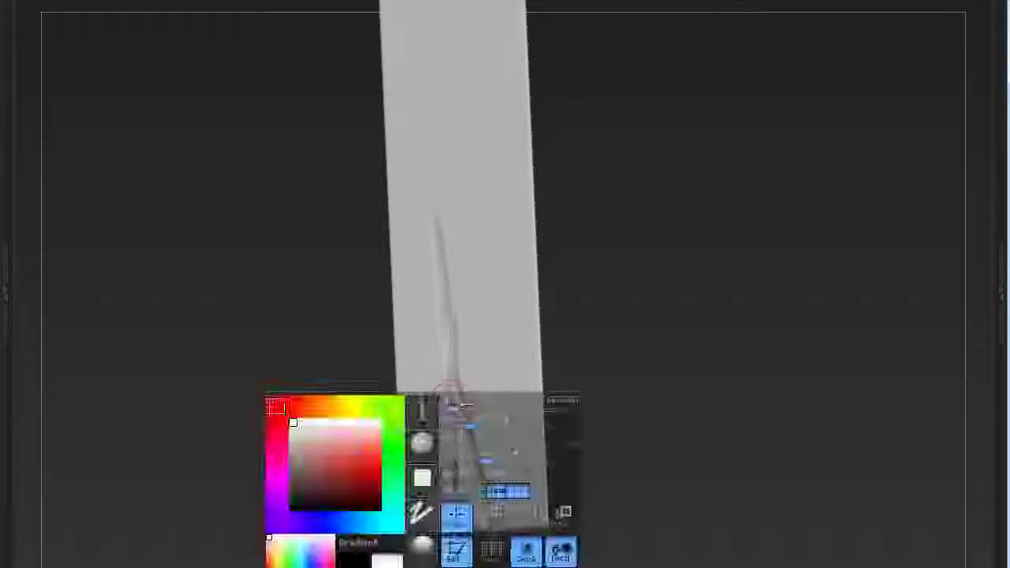
key(space)
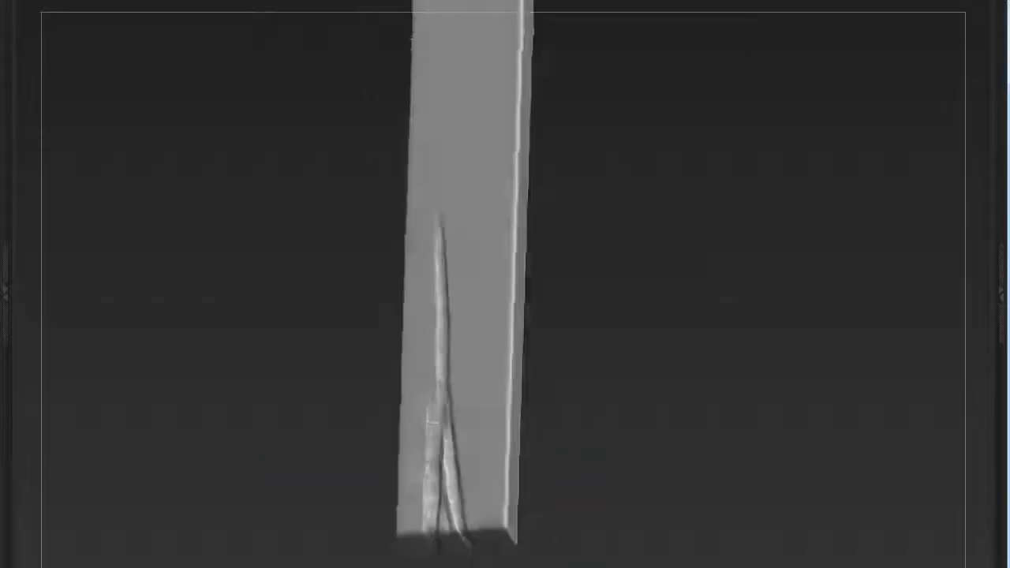
key(space)
key(space)
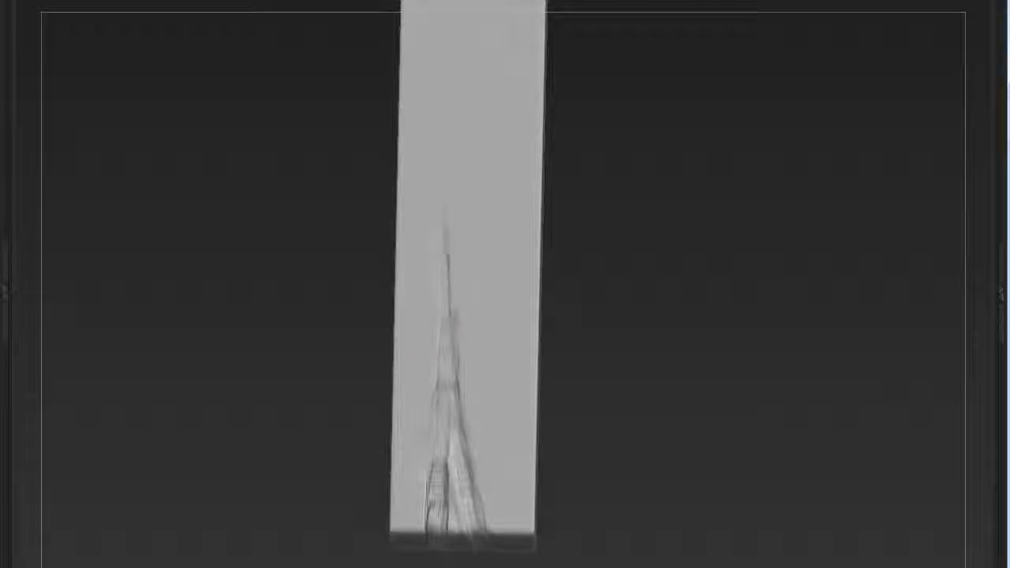
shift+drag(599, 479, 610, 452)
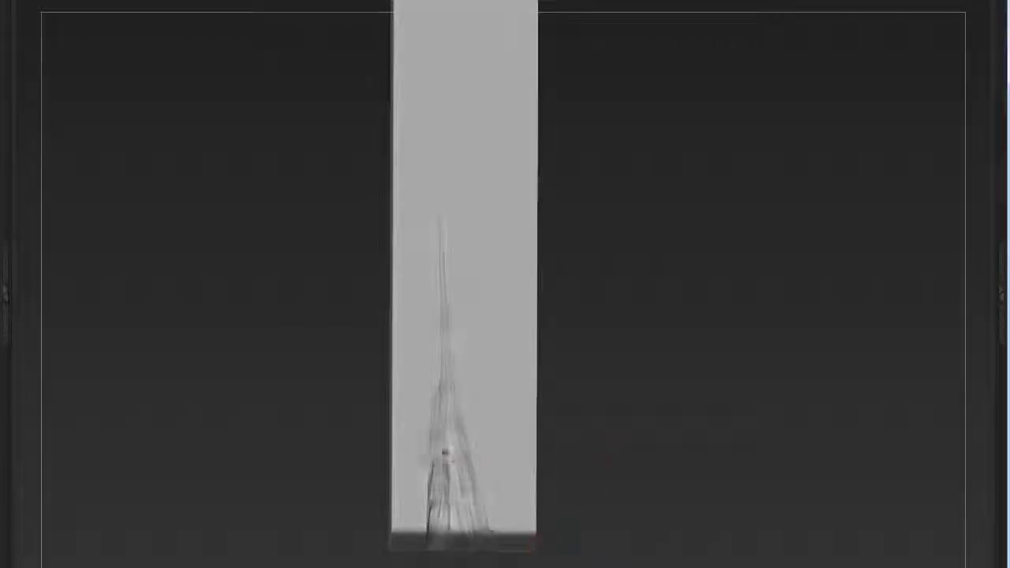
Step: Enlarge the brush, lower Z Intensity to 32, and chip the plank's right edge
key(space)
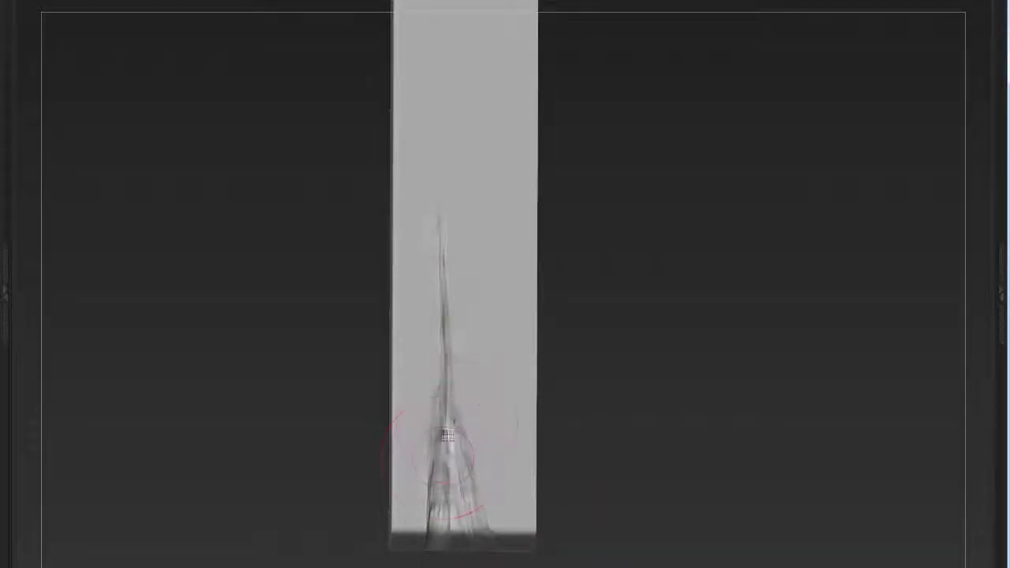
drag(619, 416, 622, 336)
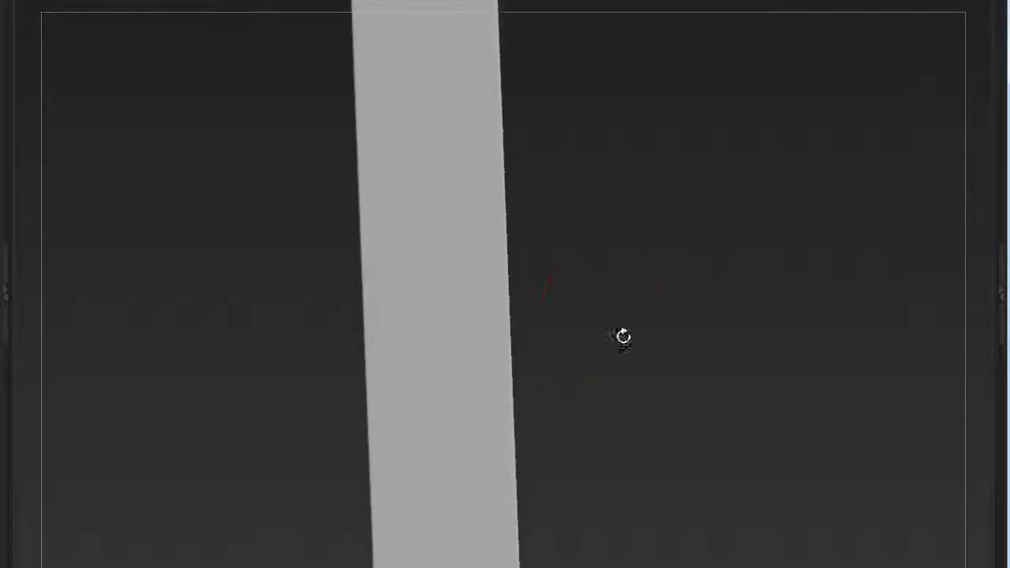
key(space)
key(space)
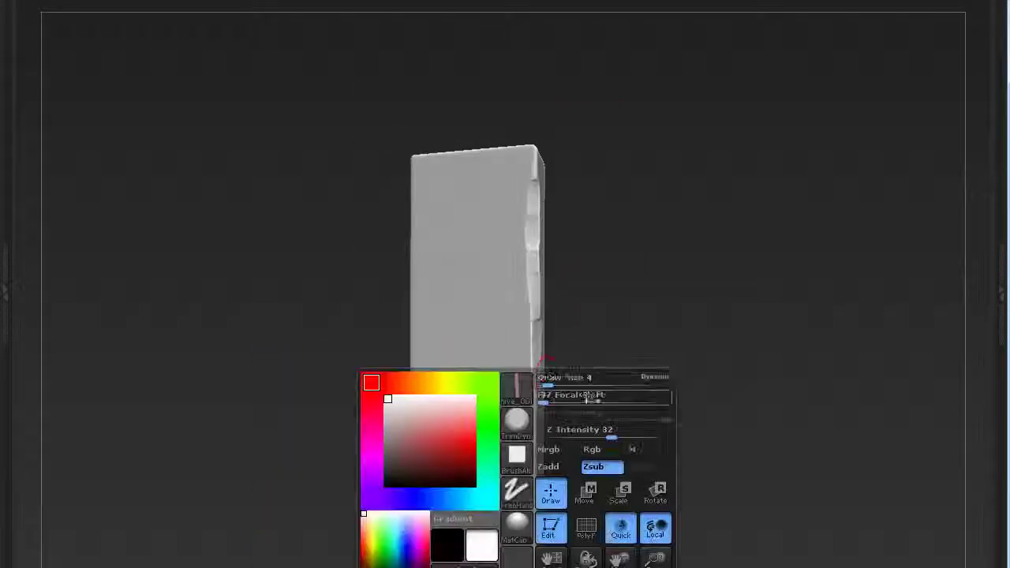
drag(487, 324, 490, 423)
drag(560, 457, 441, 374)
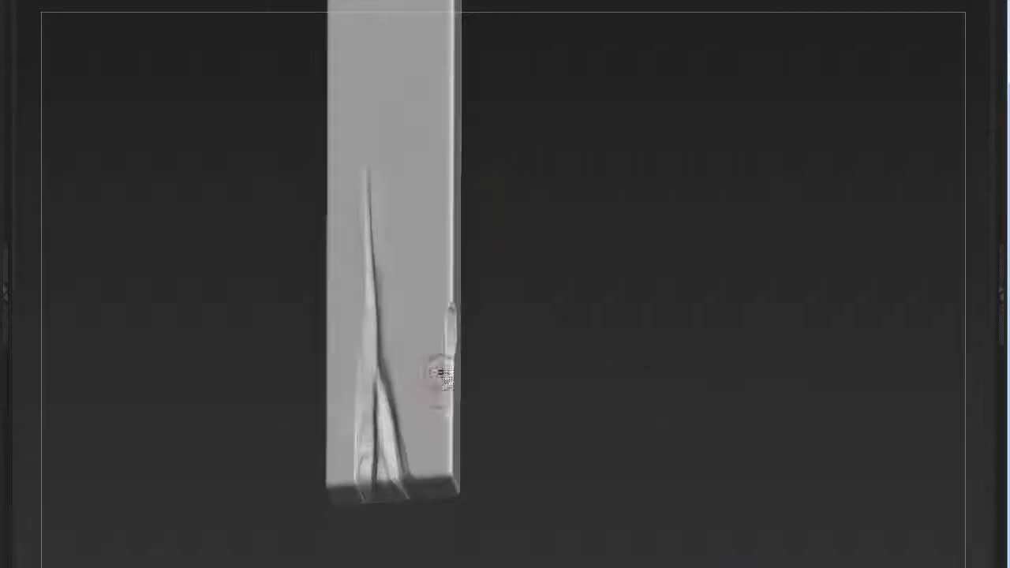
key(space)
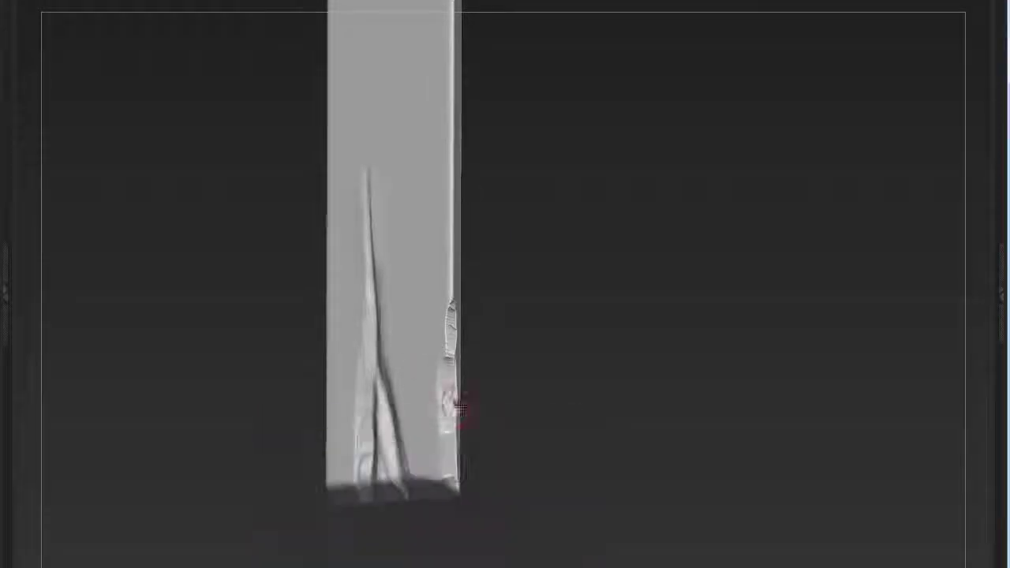
drag(456, 439, 512, 494)
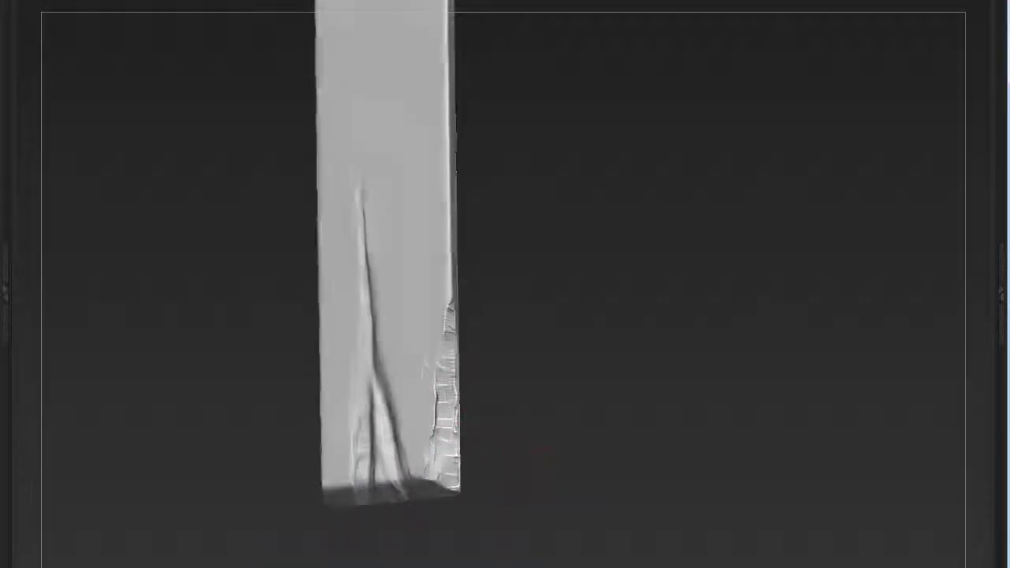
mouse_move(459, 421)
mouse_down()
mouse_move(449, 436)
mouse_move(457, 260)
mouse_move(333, 272)
mouse_move(368, 315)
mouse_move(384, 234)
mouse_move(403, 387)
mouse_up()
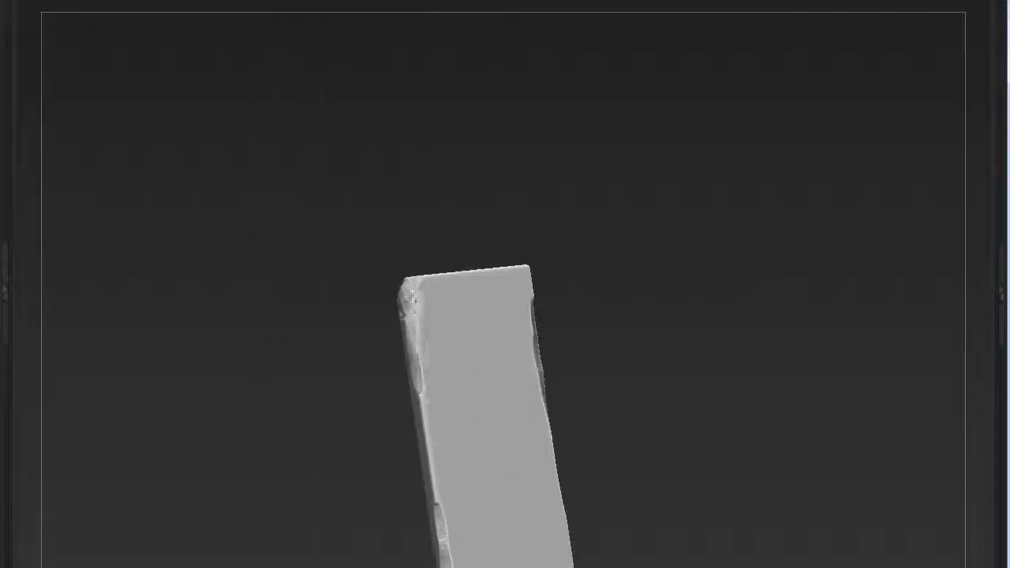
Step: Stroke chipped texture down the second plank from its top end to the bottom, then orbit to review
mouse_move(409, 296)
mouse_down()
mouse_move(341, 261)
mouse_move(347, 252)
mouse_up()
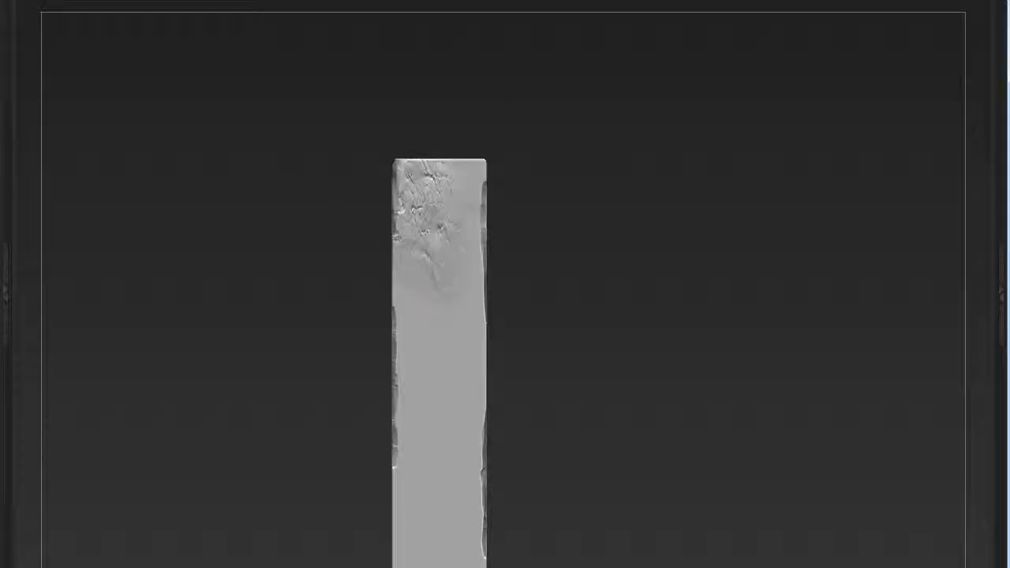
mouse_move(445, 169)
mouse_down()
mouse_move(402, 332)
mouse_move(474, 221)
mouse_up()
alt+drag(608, 261, 616, 80)
mouse_move(426, 260)
mouse_down()
mouse_move(481, 158)
mouse_move(422, 426)
mouse_move(465, 291)
mouse_move(473, 473)
mouse_up()
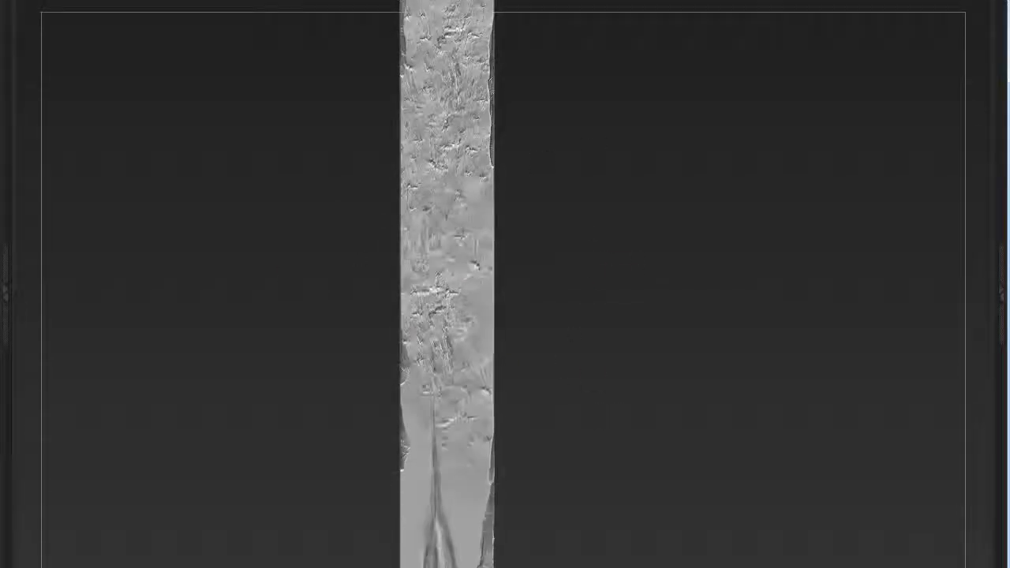
drag(292, 379, 287, 339)
drag(631, 416, 510, 239)
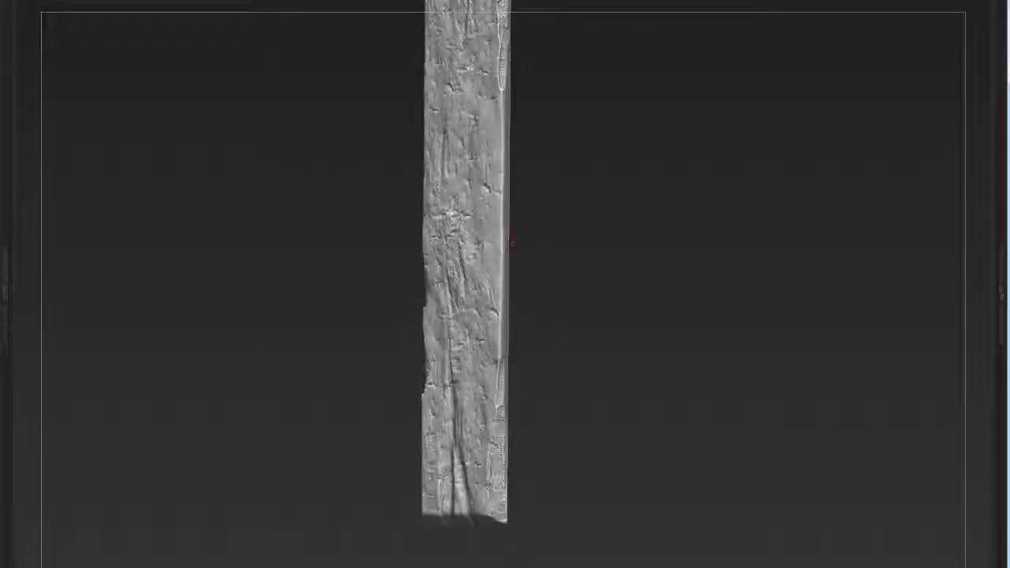
drag(543, 327, 467, 378)
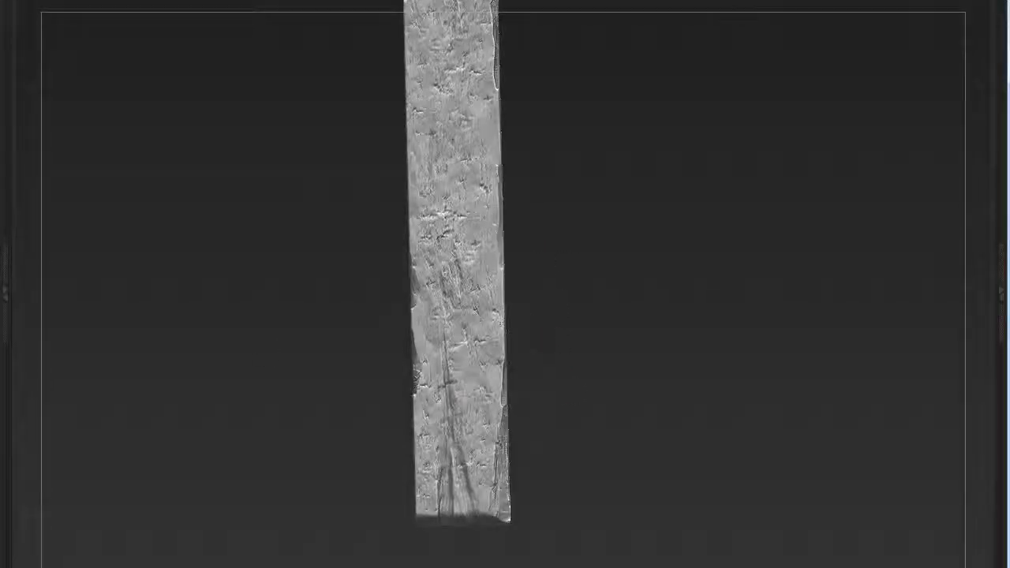
middle_drag(445, 264, 510, 328)
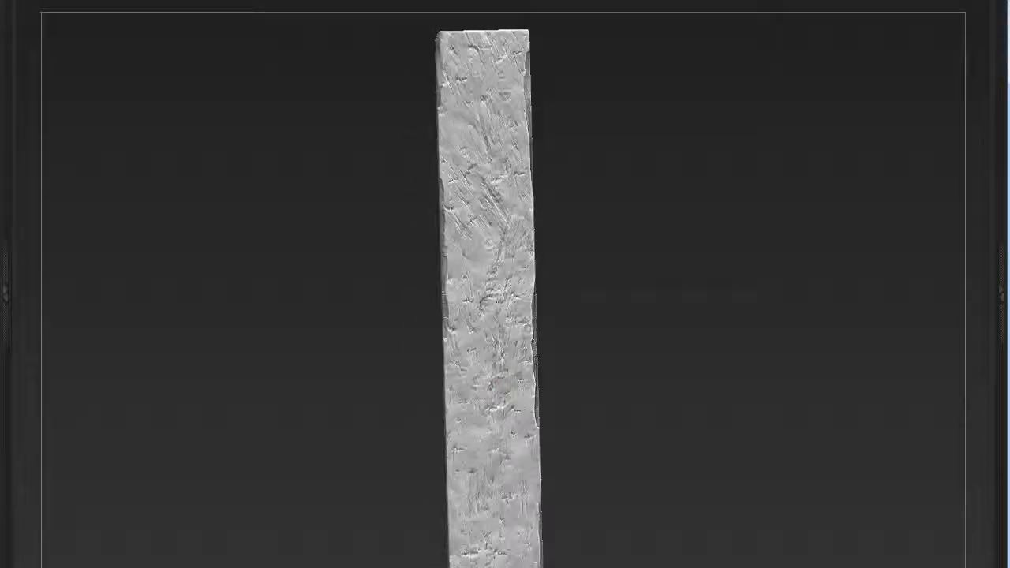
alt+right_drag(492, 227, 492, 306)
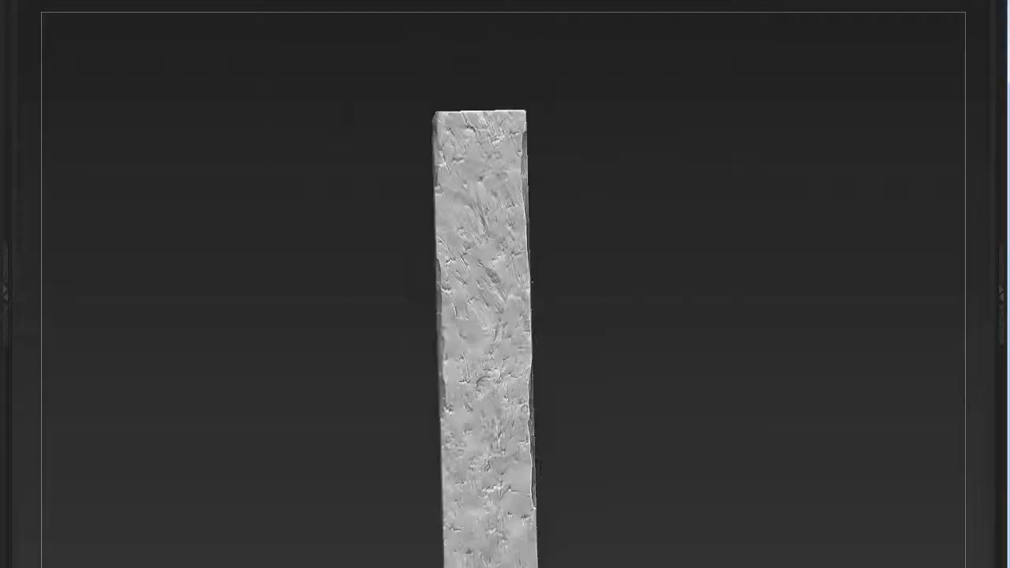
mouse_move(586, 343)
right_down()
mouse_move(485, 497)
mouse_move(583, 418)
mouse_move(615, 412)
mouse_move(601, 263)
mouse_move(631, 386)
mouse_move(608, 411)
mouse_move(621, 377)
right_up()
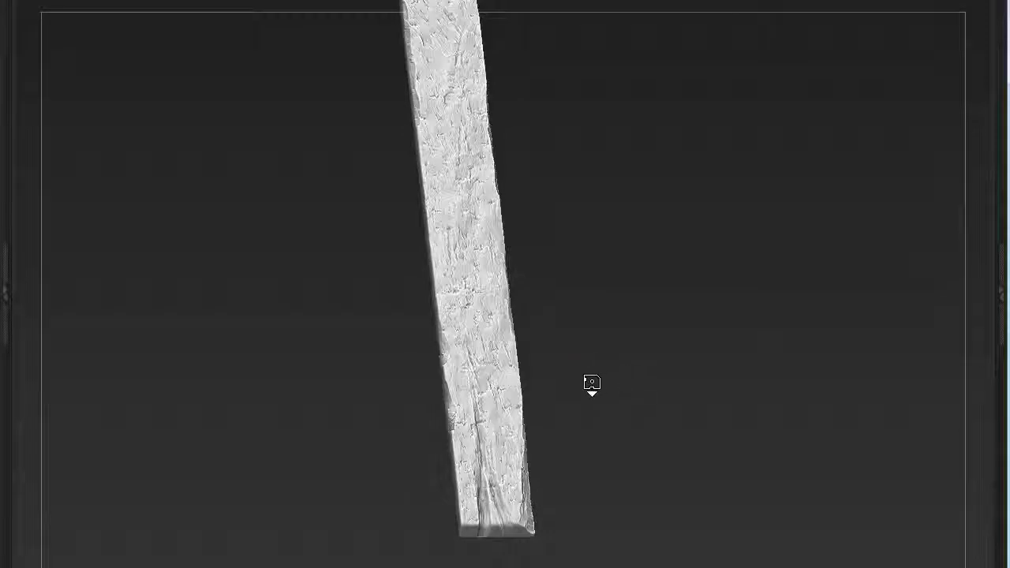
Step: Solo the next plain plank and chip dents along its right edge
ctrl+shift+click(587, 384)
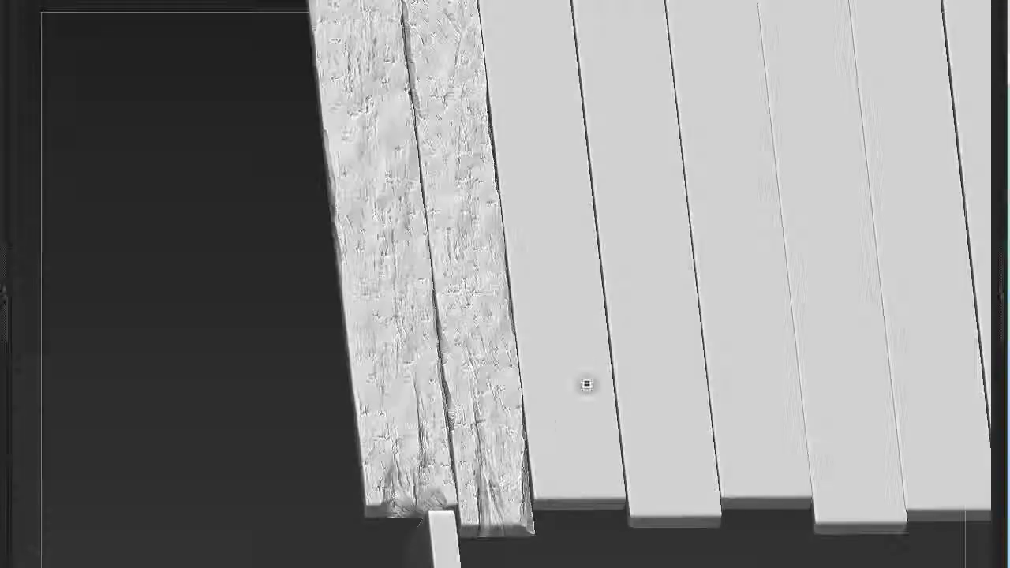
ctrl+shift+click(569, 432)
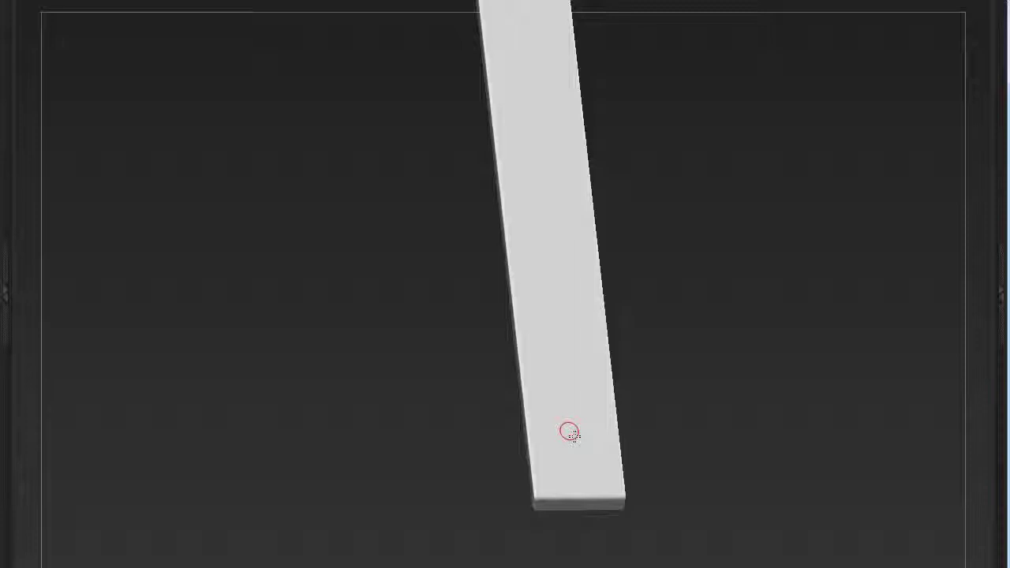
mouse_move(497, 529)
mouse_down()
mouse_move(455, 435)
mouse_move(505, 441)
mouse_up()
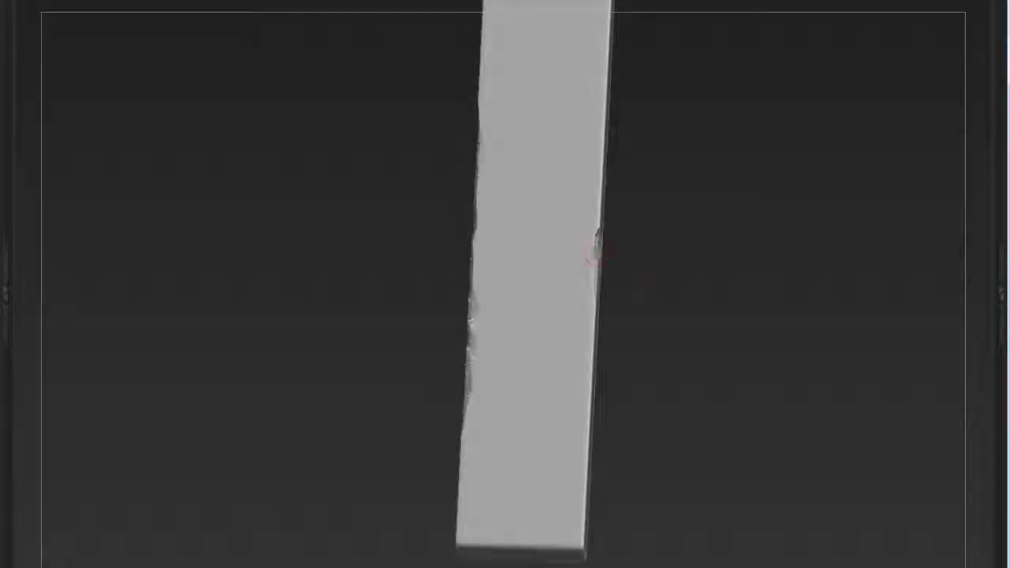
drag(592, 63, 582, 300)
drag(590, 87, 576, 375)
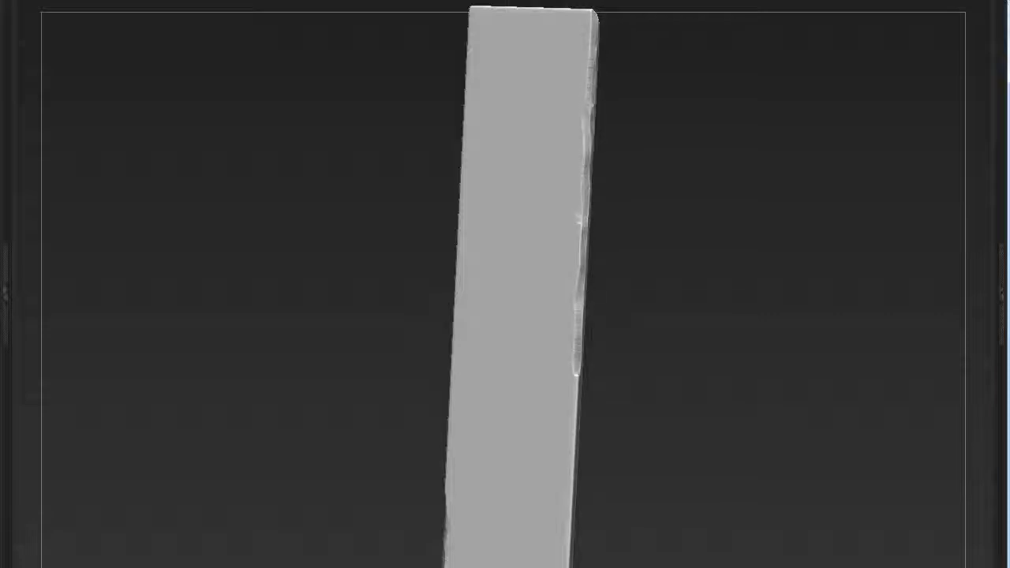
Step: Carve a forked crack up from the plank's bottom, running the right branch toward the top
mouse_move(578, 487)
mouse_down()
mouse_move(600, 355)
mouse_move(449, 349)
mouse_up()
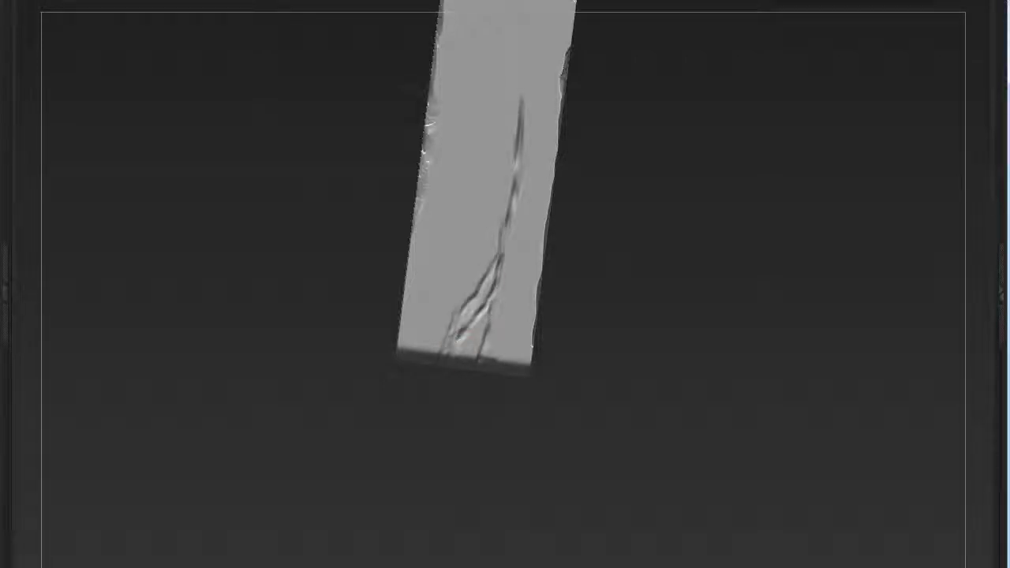
mouse_move(430, 476)
mouse_down()
mouse_move(635, 216)
mouse_move(535, 144)
mouse_move(505, 371)
mouse_up()
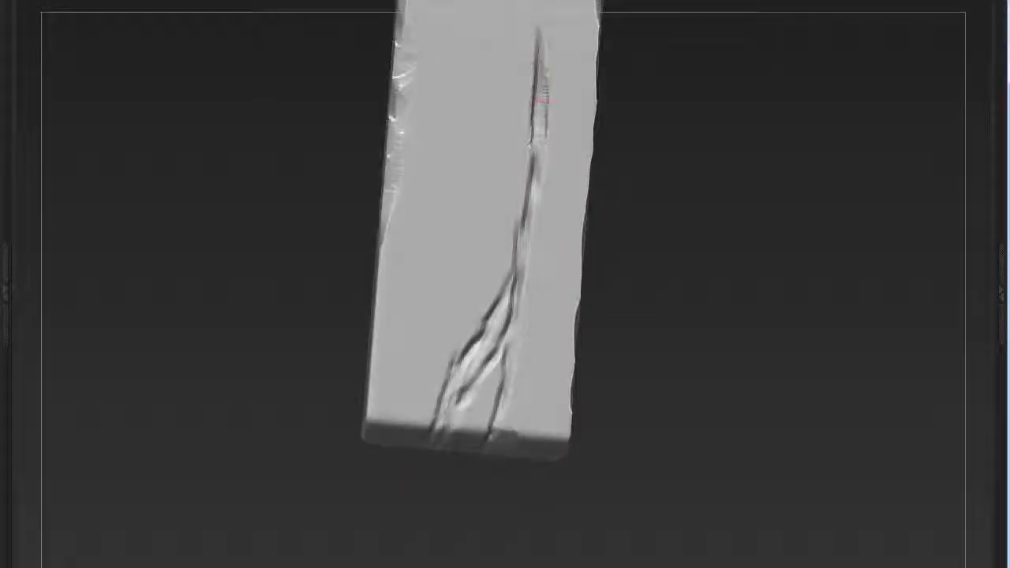
drag(435, 439, 500, 311)
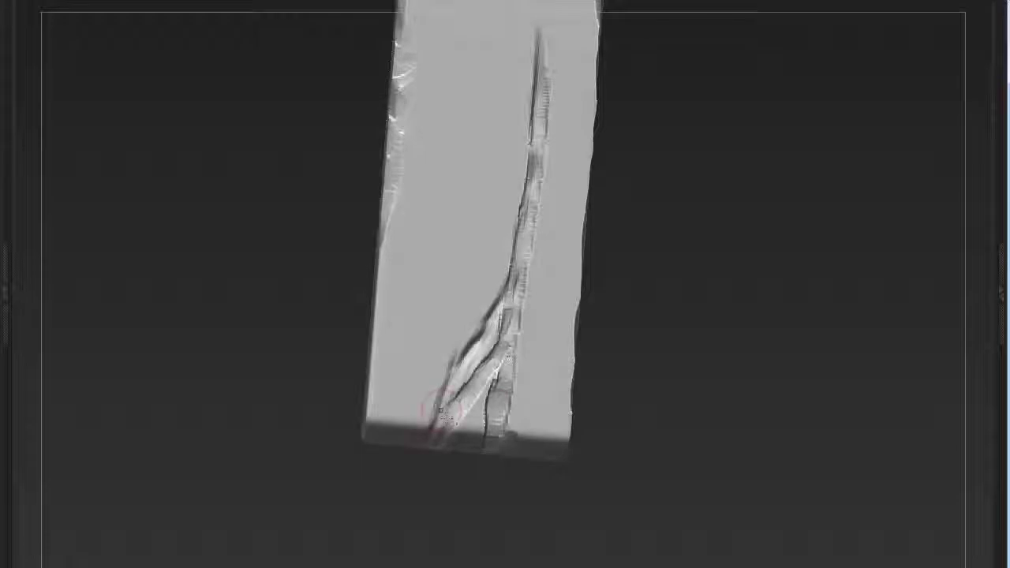
drag(442, 369, 434, 438)
mouse_move(521, 276)
mouse_down()
mouse_move(509, 347)
mouse_move(541, 119)
mouse_up()
drag(511, 307, 435, 442)
drag(481, 378, 435, 426)
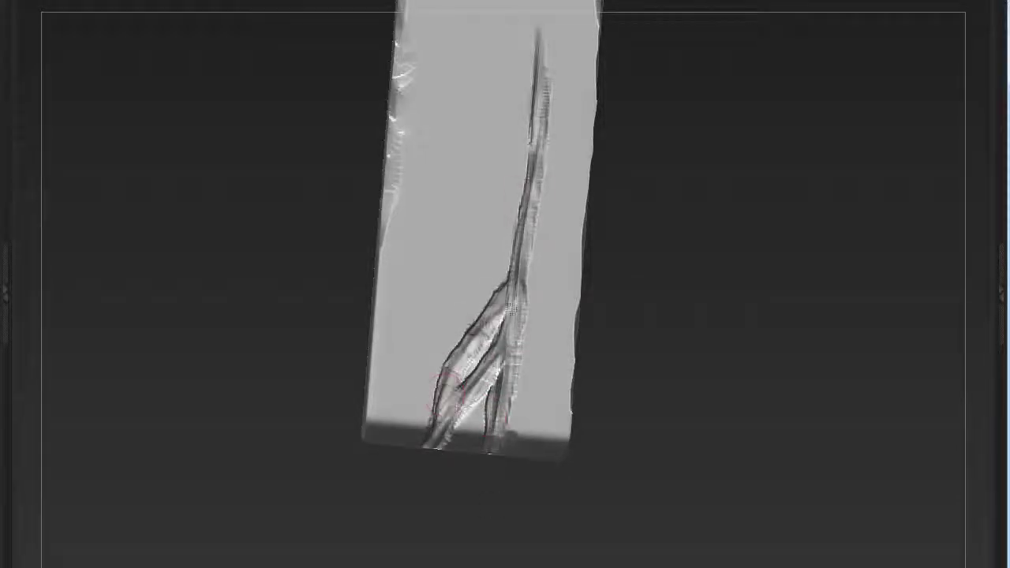
drag(654, 410, 576, 505)
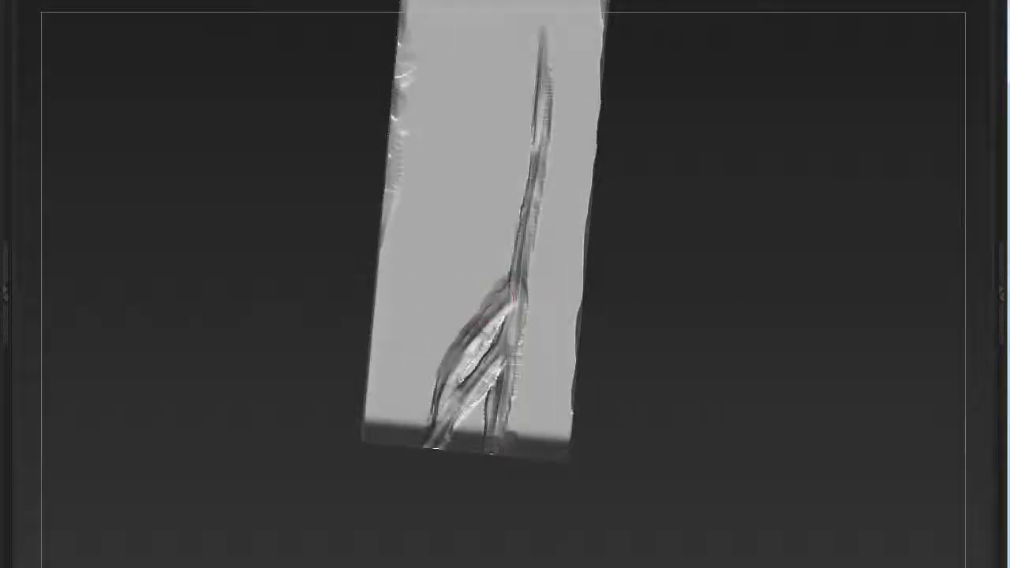
drag(489, 432, 540, 54)
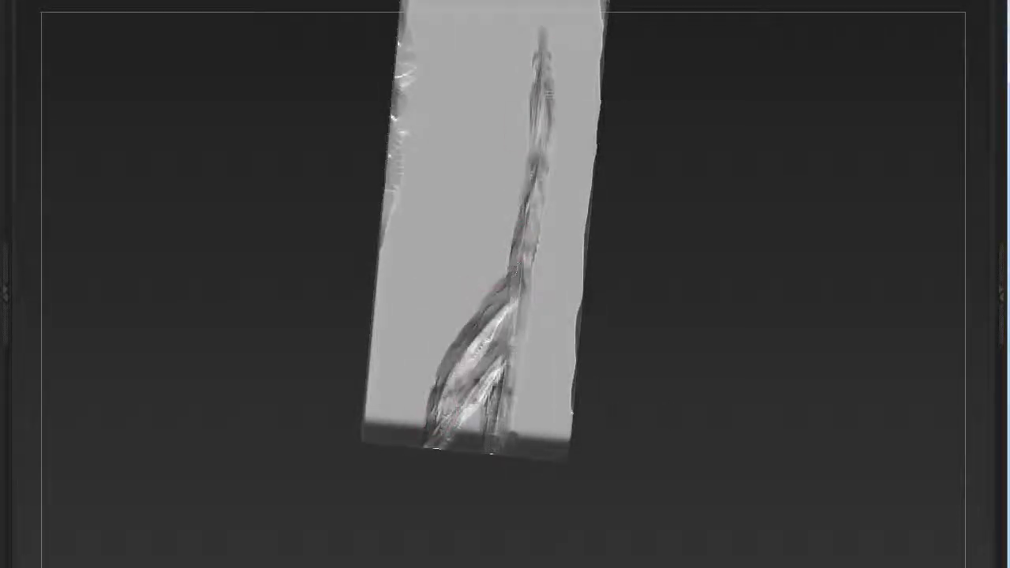
drag(645, 324, 600, 315)
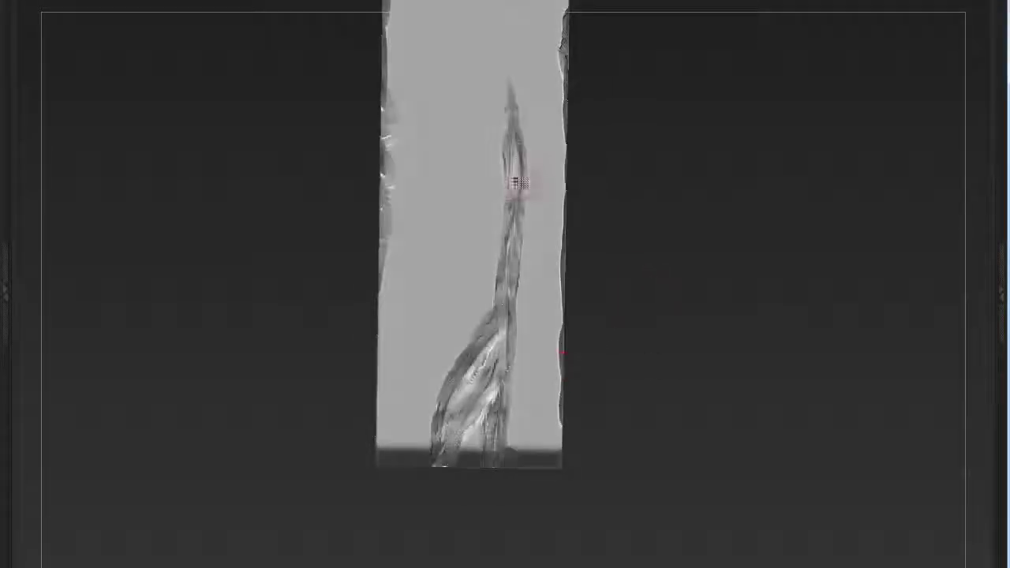
mouse_move(511, 95)
mouse_down()
mouse_move(519, 151)
mouse_move(507, 316)
mouse_up()
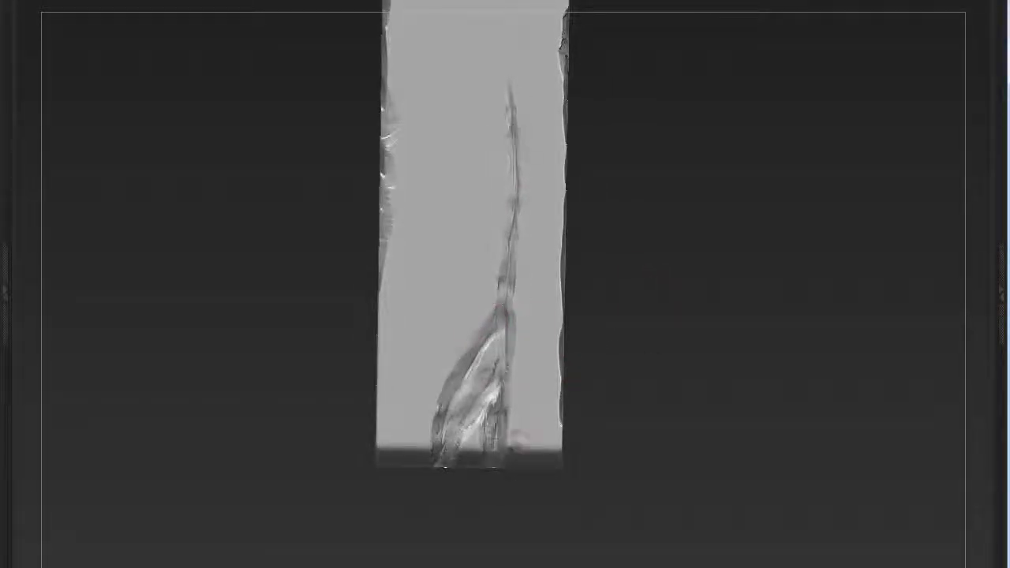
drag(639, 315, 631, 265)
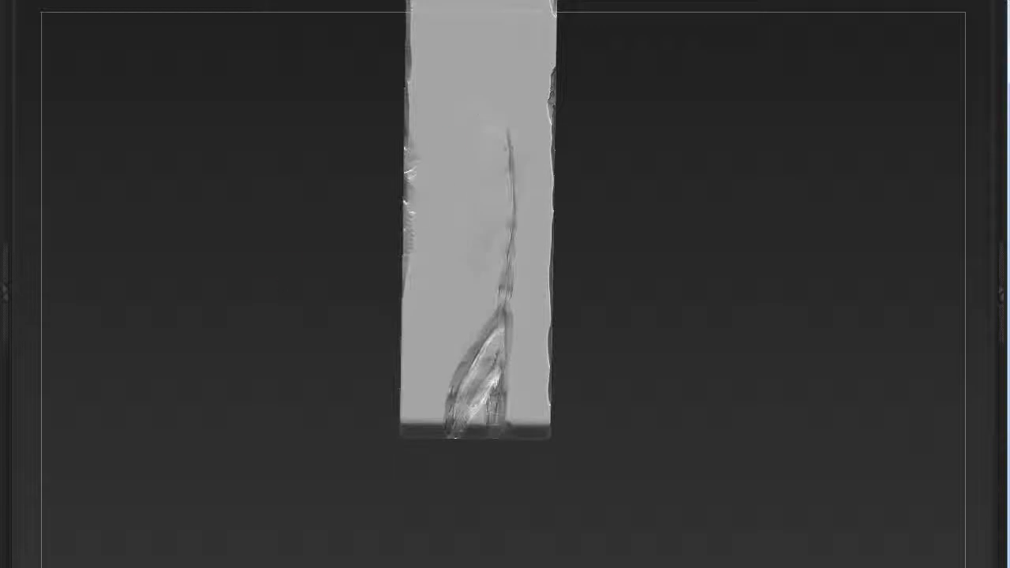
Step: Spread wood-grain texture over the third plank's surface, then rotate out to see the full row
mouse_move(411, 430)
mouse_down()
mouse_move(422, 316)
mouse_move(374, 279)
mouse_move(407, 309)
mouse_move(465, 261)
mouse_move(352, 324)
mouse_move(512, 365)
mouse_up()
drag(542, 248, 397, 196)
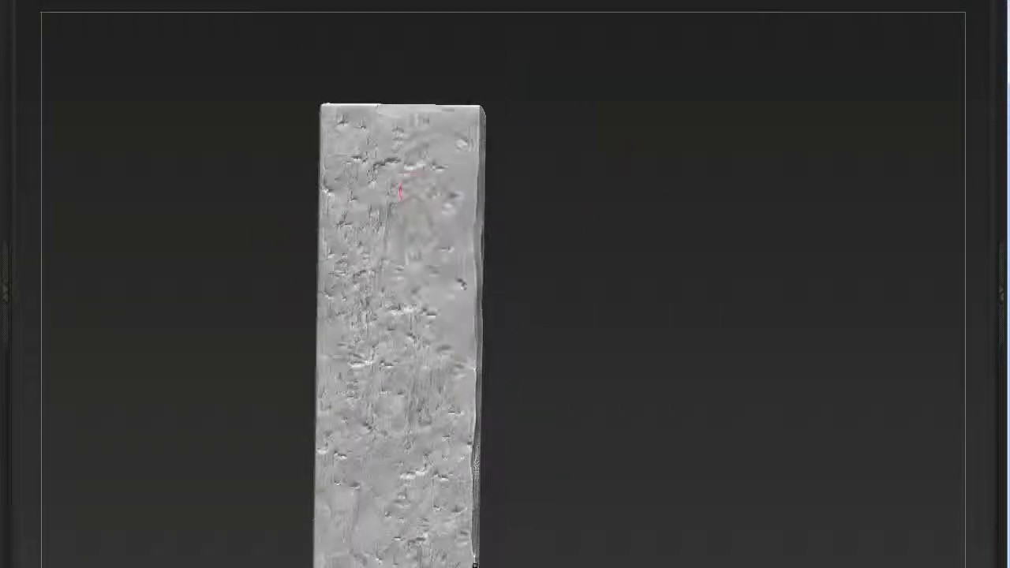
alt+drag(548, 410, 568, 405)
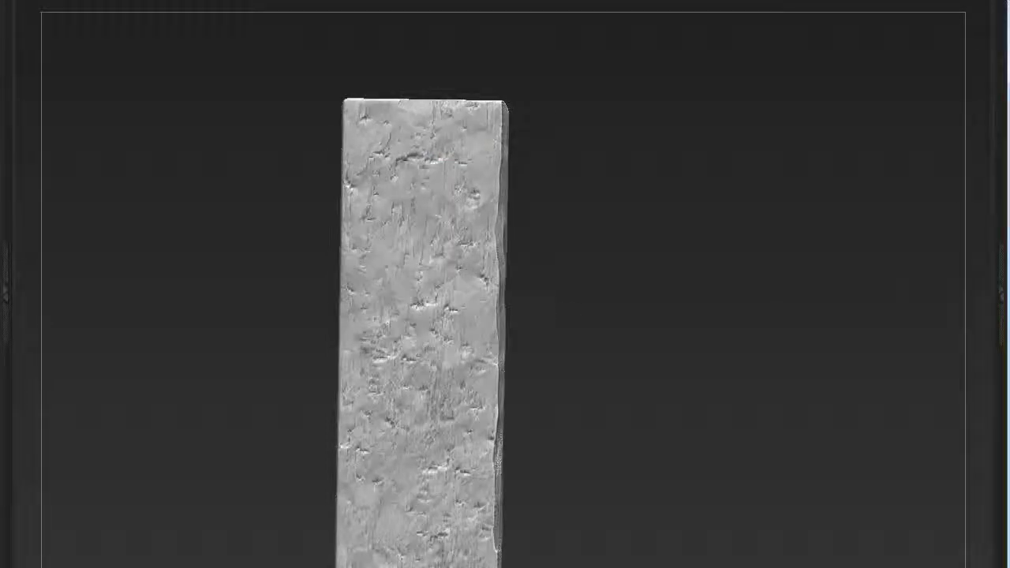
alt+drag(439, 460, 521, 180)
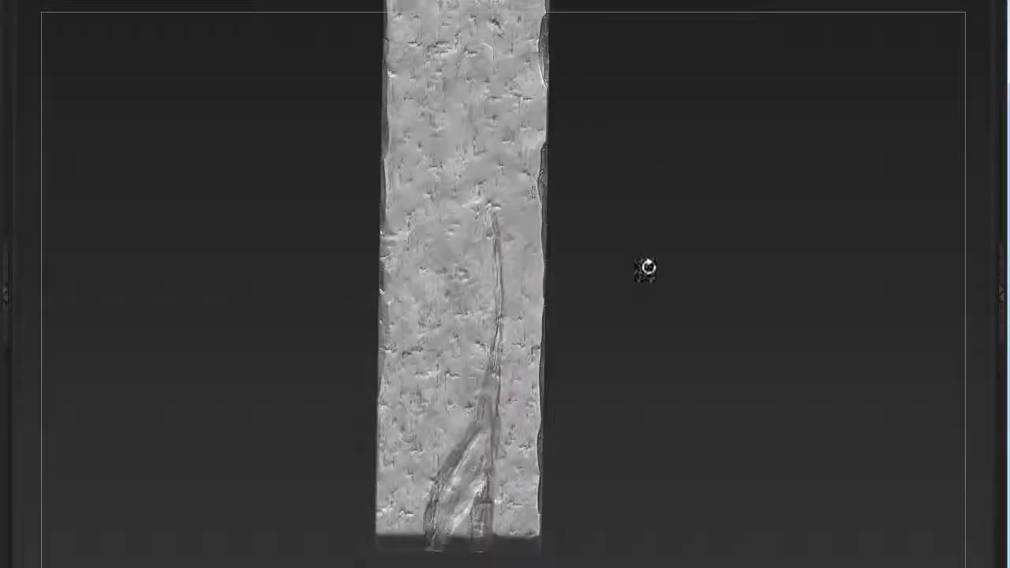
drag(647, 265, 570, 355)
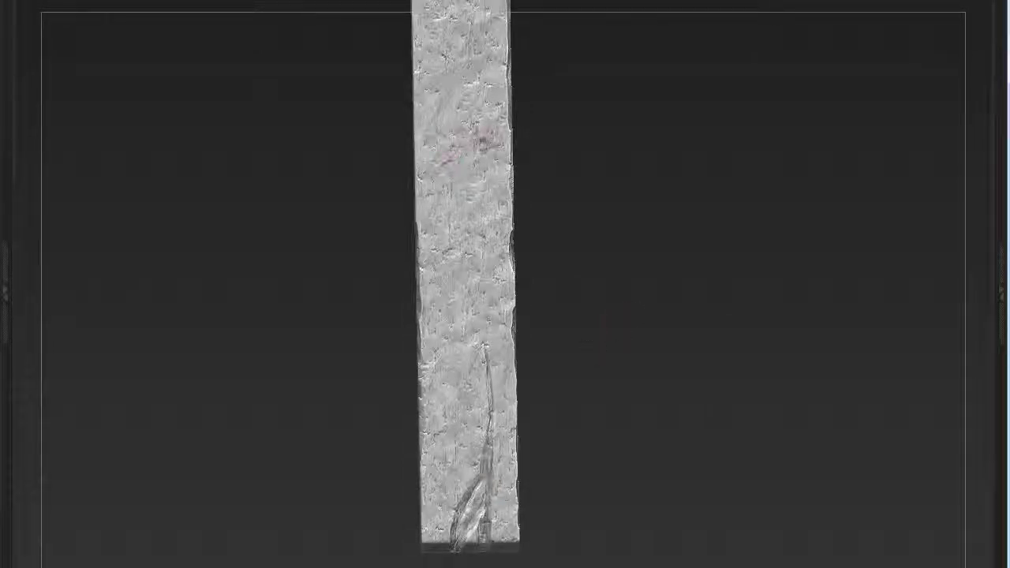
drag(579, 293, 406, 276)
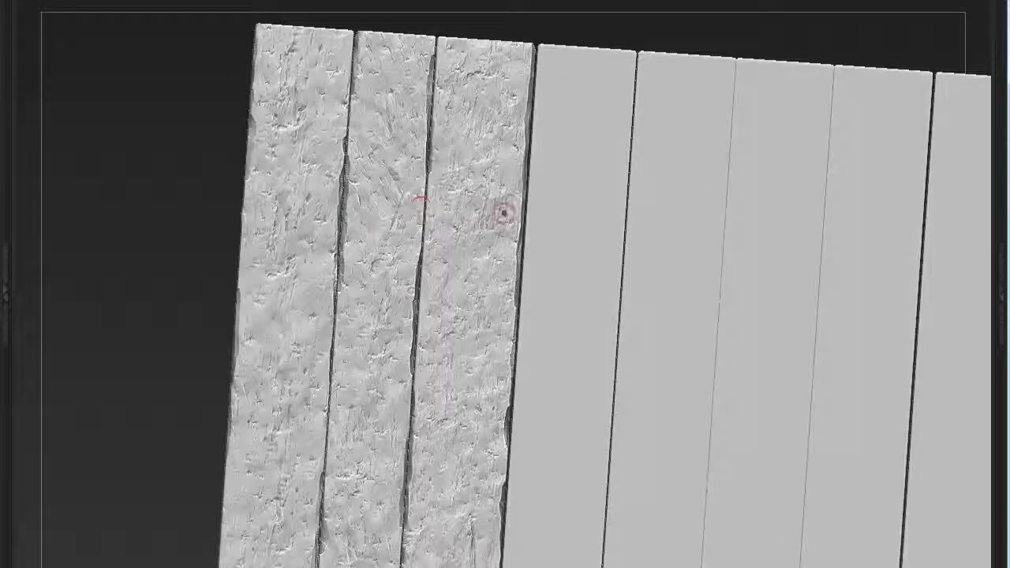
mouse_move(502, 212)
mouse_down()
mouse_move(171, 363)
mouse_move(164, 326)
mouse_move(499, 223)
mouse_up()
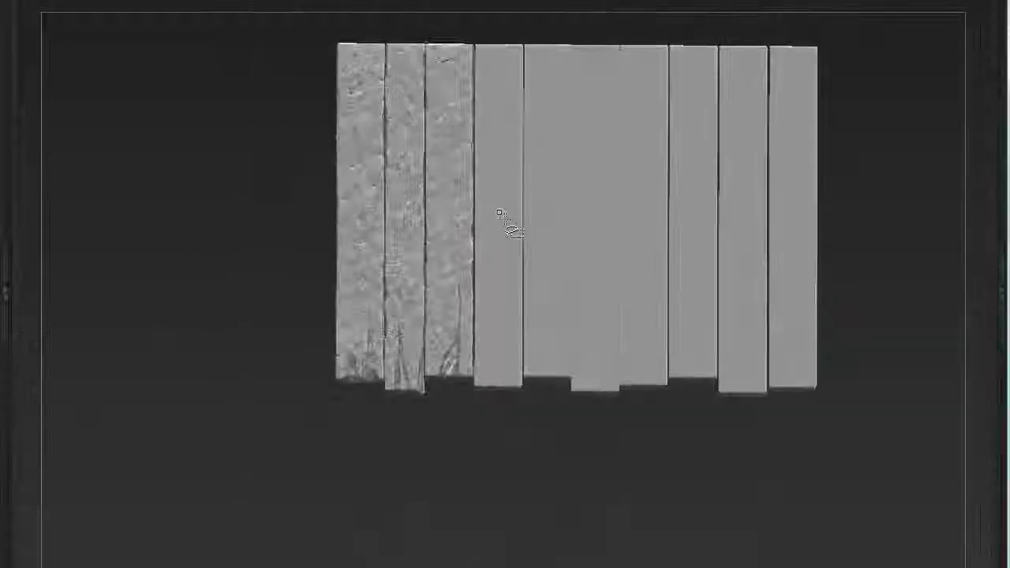
Step: Solo the fourth plank and chip its right edge
ctrl+shift+click(499, 222)
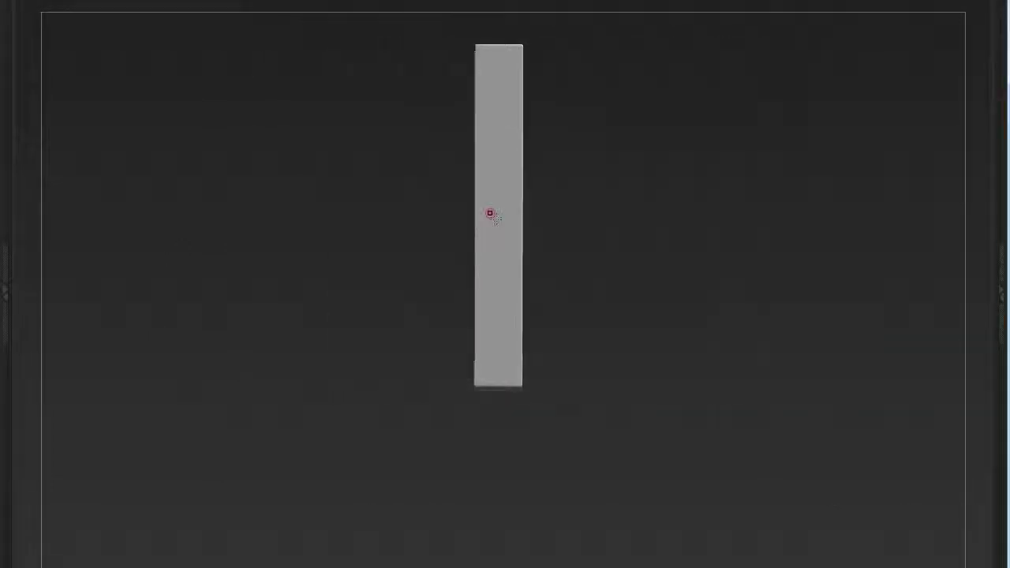
mouse_move(378, 300)
mouse_down()
mouse_move(487, 160)
mouse_move(486, 454)
mouse_up()
drag(434, 292, 434, 426)
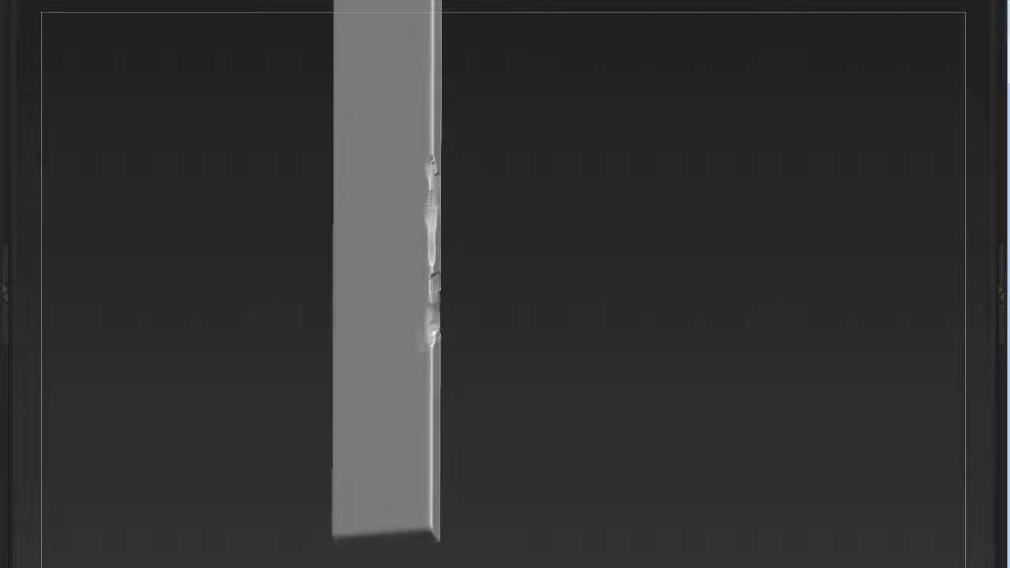
drag(262, 355, 371, 415)
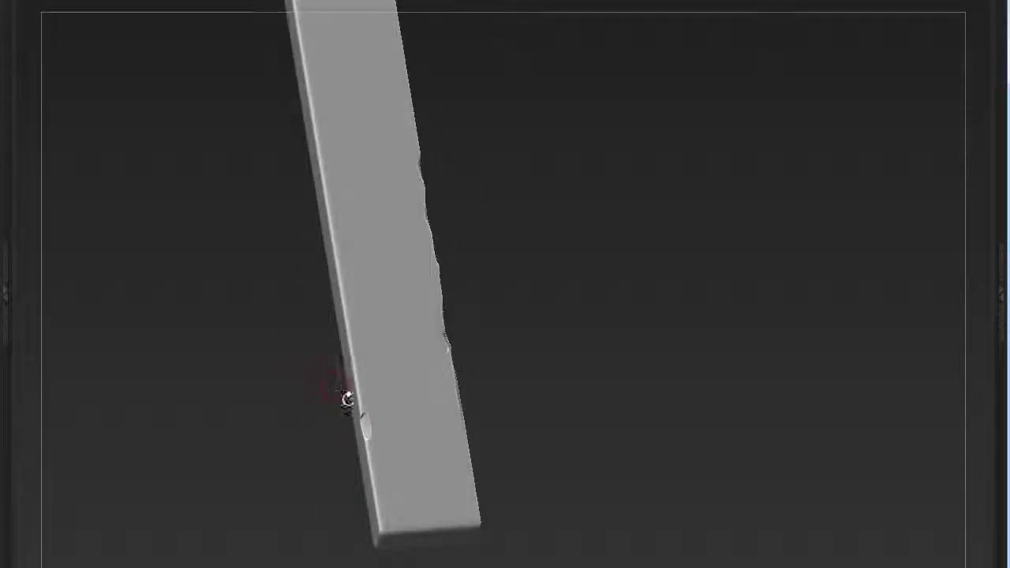
mouse_move(360, 400)
mouse_down()
mouse_move(368, 209)
mouse_move(223, 385)
mouse_move(237, 299)
mouse_up()
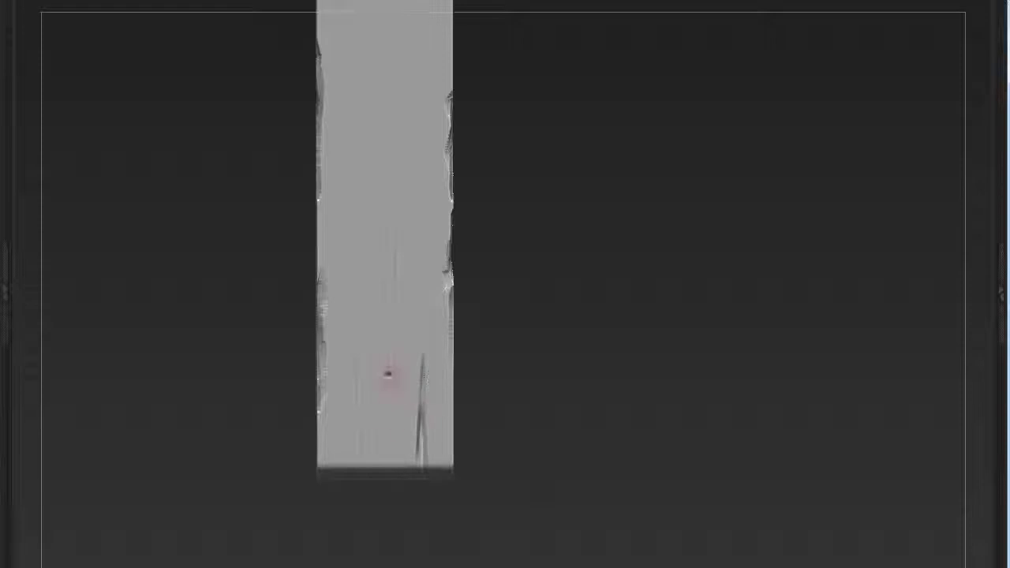
shift+drag(505, 331, 382, 309)
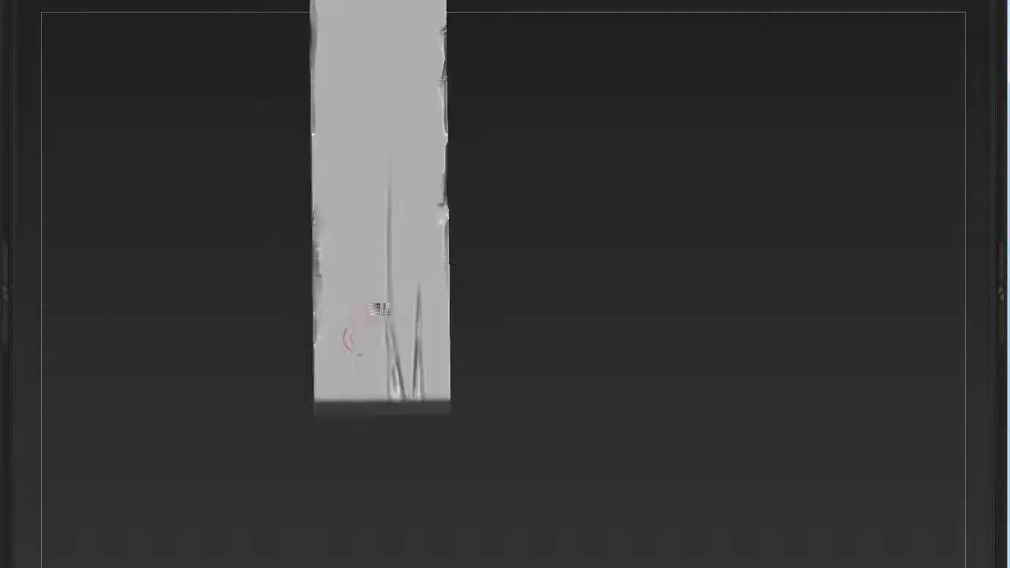
Step: Carve left, middle and right cracks up from the plank's bottom and roughen its lower-left area
drag(359, 398, 343, 270)
key(space)
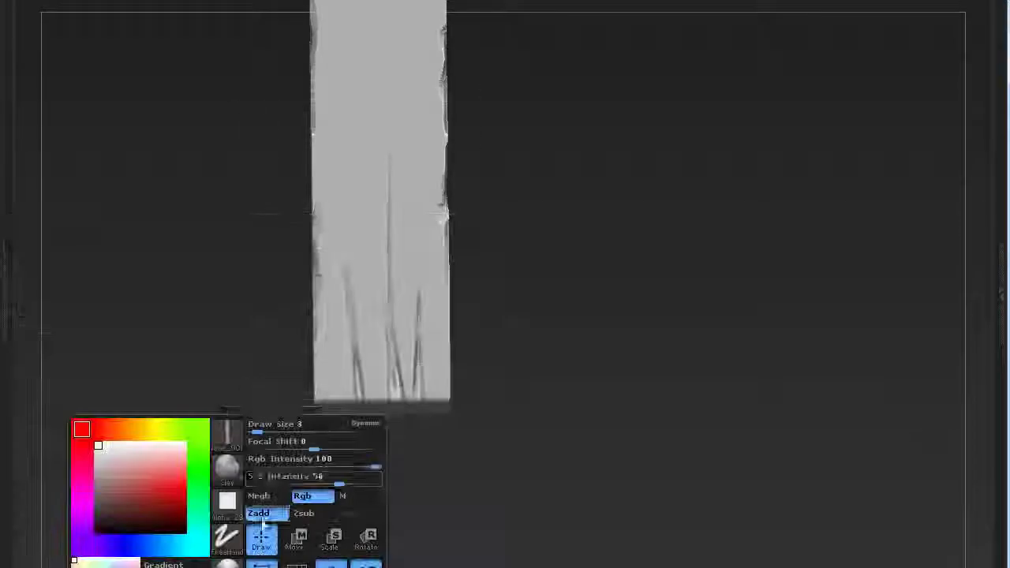
mouse_move(379, 439)
alt+mouse_down()
mouse_move(367, 418)
mouse_move(369, 446)
alt+mouse_up()
key(space)
mouse_move(418, 418)
mouse_down()
mouse_move(409, 276)
mouse_move(417, 383)
mouse_move(460, 347)
mouse_up()
drag(465, 426, 464, 323)
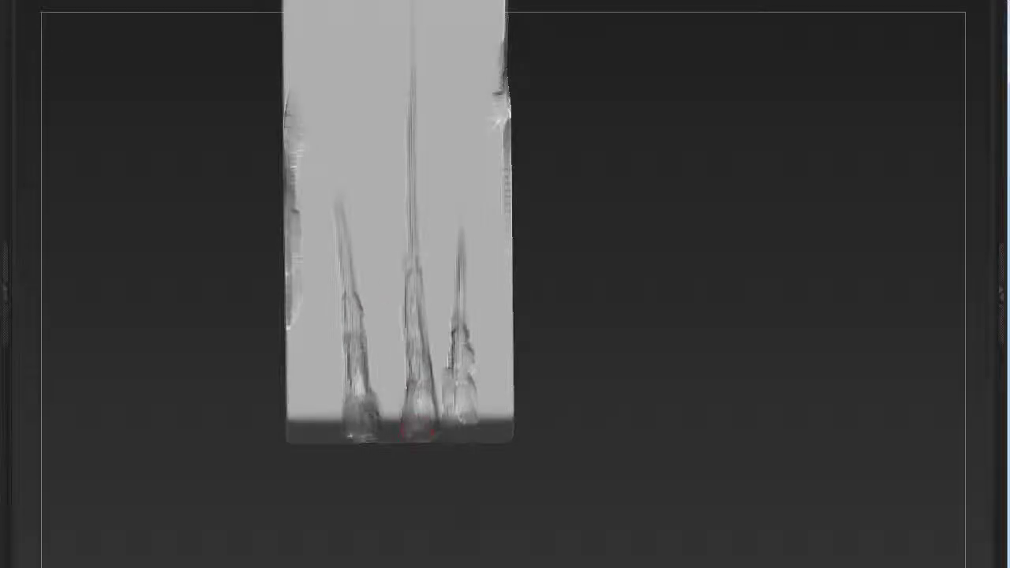
drag(552, 331, 544, 426)
key(space)
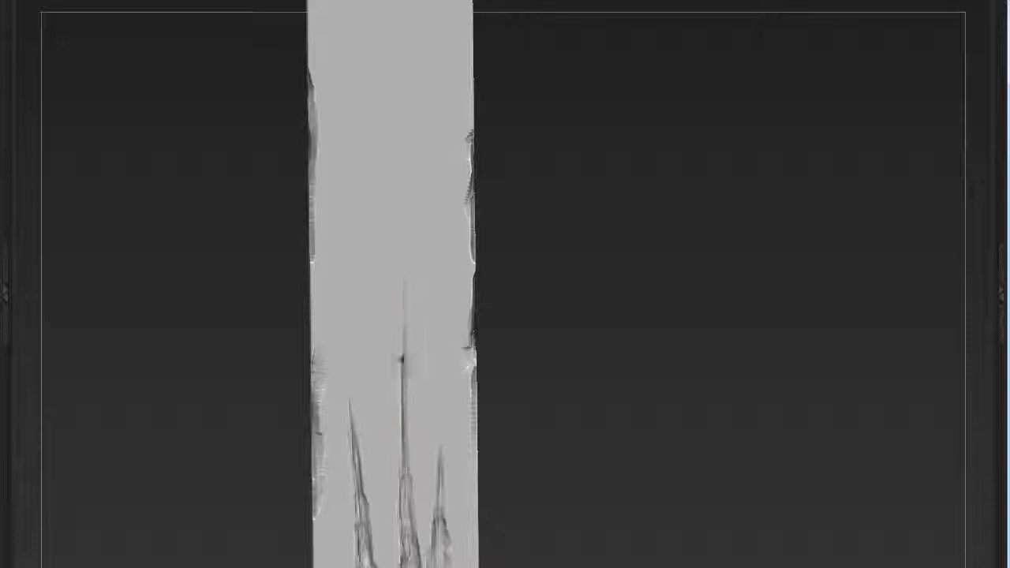
drag(561, 450, 552, 410)
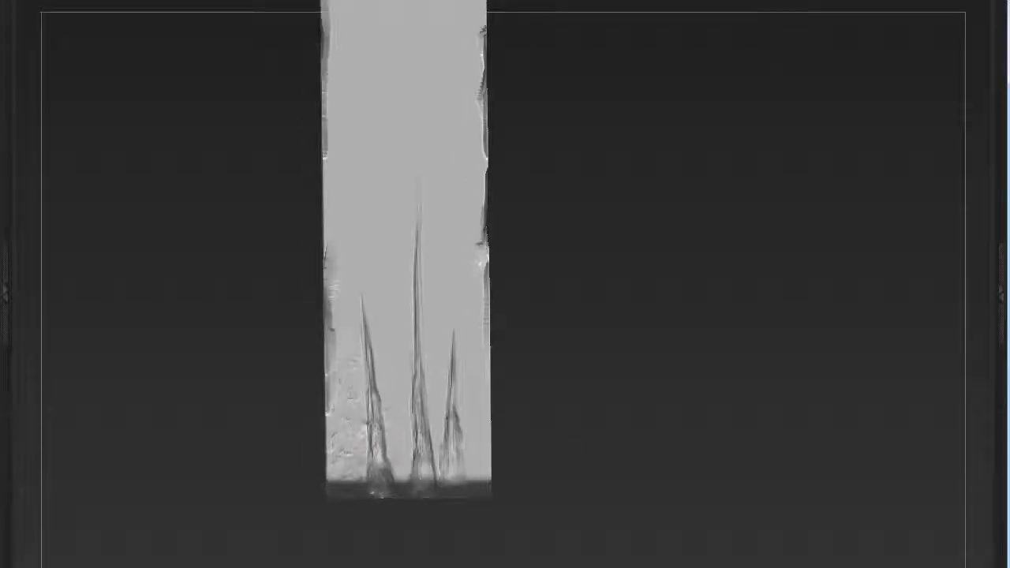
drag(347, 465, 448, 376)
Step: Spread wood-grain texture up the fourth plank's face, then check its top end and narrow side
drag(619, 419, 620, 340)
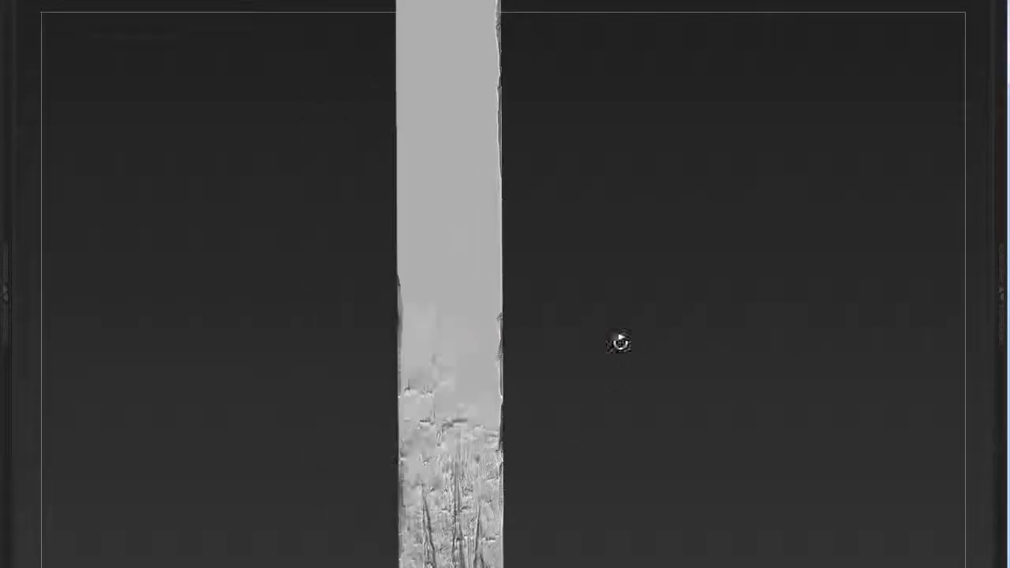
drag(445, 403, 473, 119)
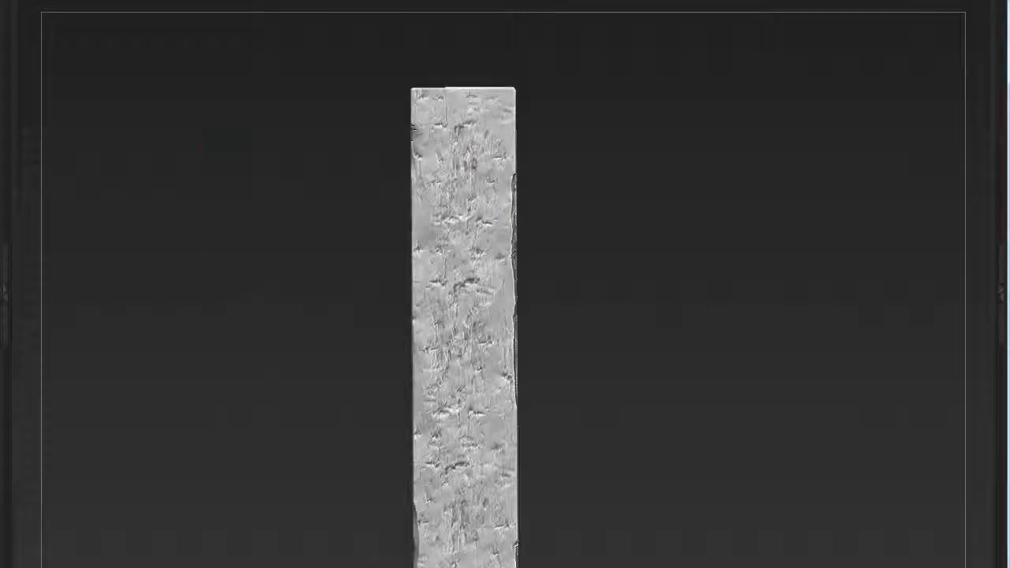
alt+drag(459, 520, 414, 428)
drag(420, 381, 441, 376)
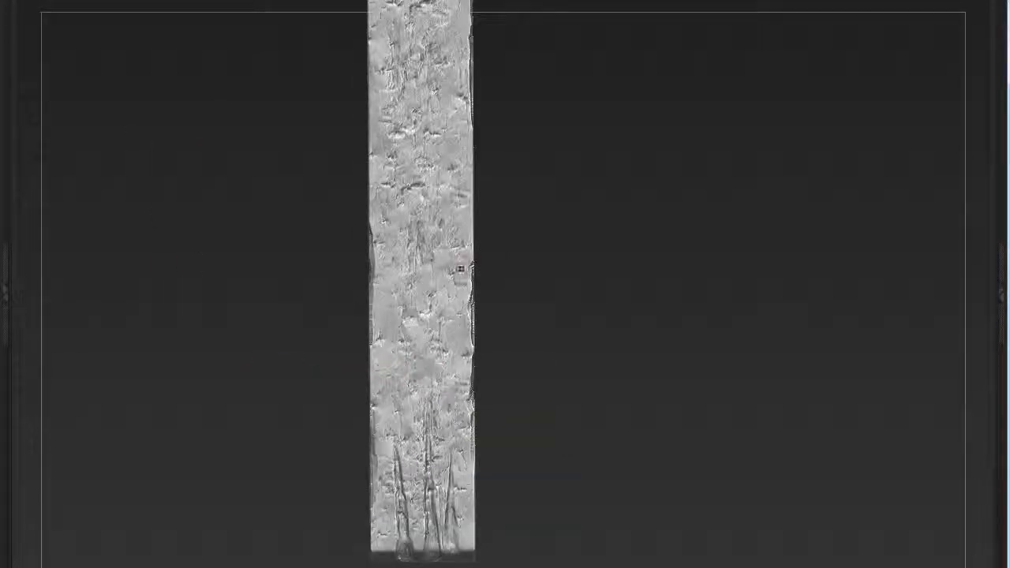
alt+drag(460, 269, 430, 259)
mouse_move(463, 190)
alt+mouse_down()
mouse_move(464, 323)
mouse_move(535, 297)
mouse_move(443, 471)
alt+mouse_up()
mouse_move(505, 323)
mouse_down()
mouse_move(439, 269)
mouse_move(484, 413)
mouse_move(520, 318)
mouse_up()
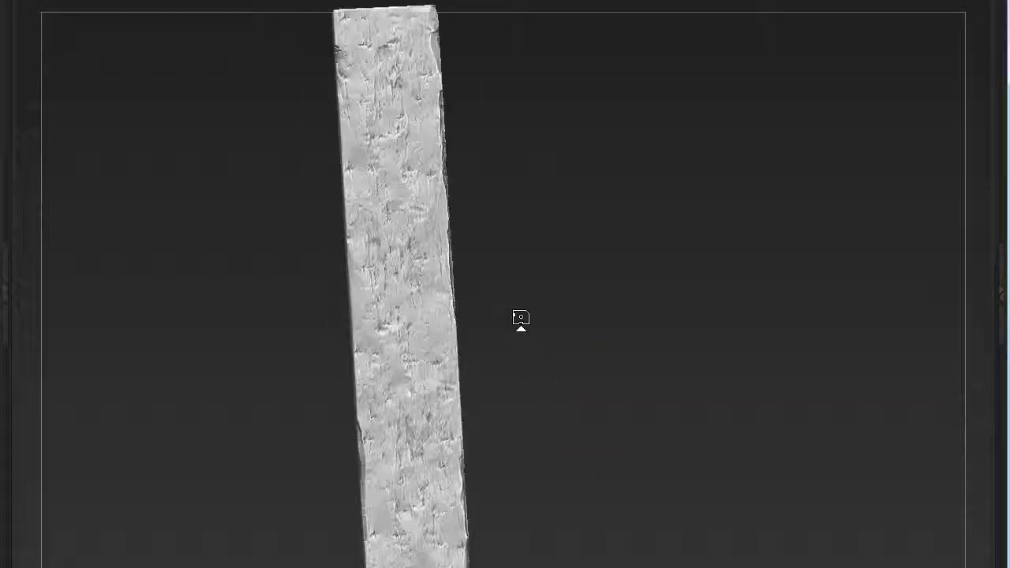
Step: Bring all planks back into view and slice diagonal cuts across their top ends
key(f)
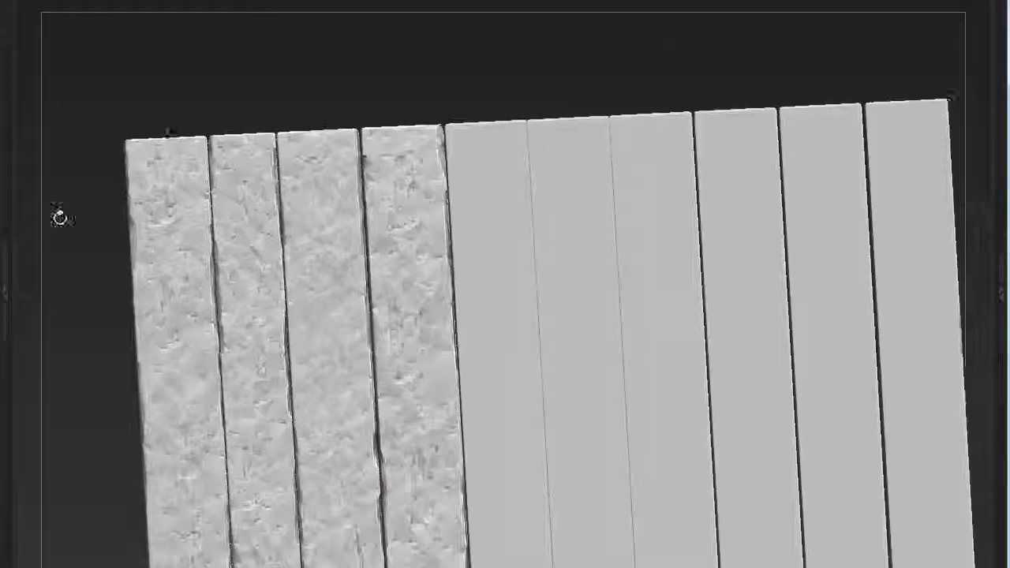
mouse_move(59, 213)
mouse_down()
mouse_move(112, 314)
mouse_move(473, 481)
mouse_up()
drag(435, 95, 663, 368)
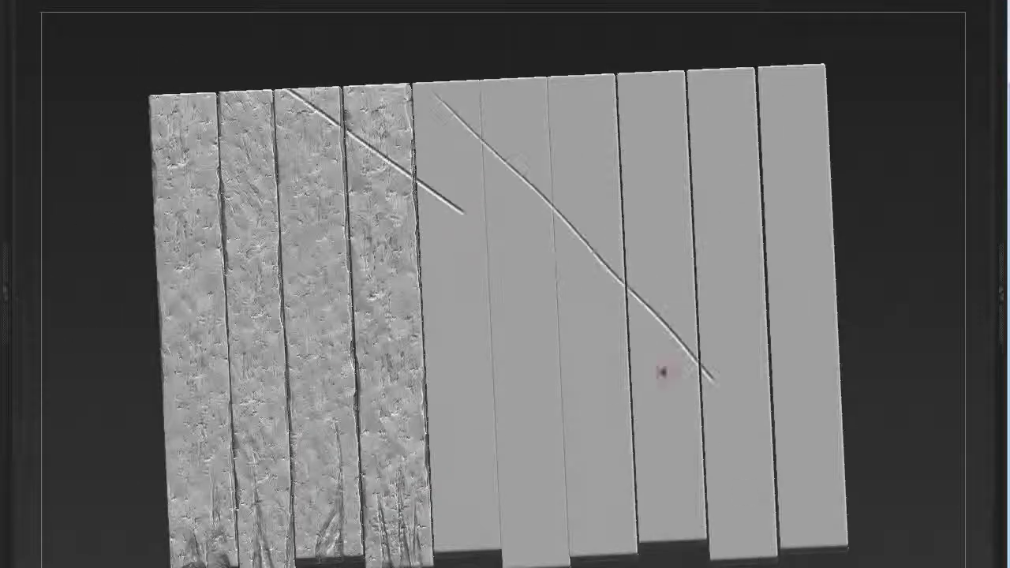
drag(450, 113, 834, 484)
mouse_move(698, 225)
mouse_down()
mouse_move(473, 485)
mouse_move(499, 330)
mouse_move(602, 417)
mouse_move(601, 482)
mouse_move(491, 417)
mouse_move(641, 444)
mouse_move(631, 314)
mouse_move(645, 126)
mouse_move(451, 296)
mouse_move(473, 237)
mouse_move(474, 197)
mouse_up()
key(space)
Step: Chip a line of dents along the slanted plank's right edge
mouse_move(420, 301)
mouse_down()
mouse_move(323, 354)
mouse_move(434, 293)
mouse_move(715, 266)
mouse_move(549, 200)
mouse_up()
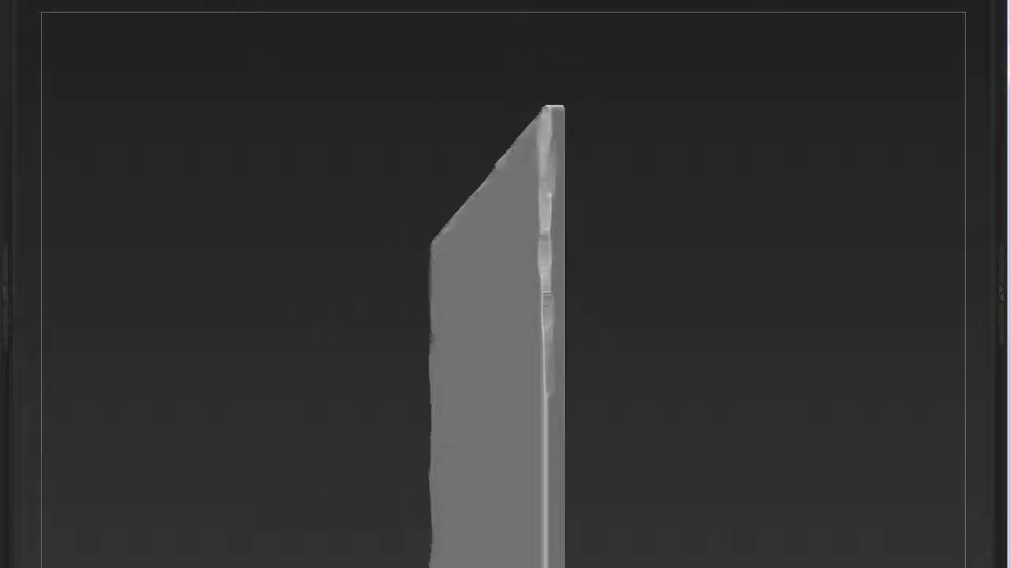
mouse_move(588, 550)
alt+mouse_down()
mouse_move(552, 355)
mouse_move(542, 206)
mouse_move(521, 307)
alt+mouse_up()
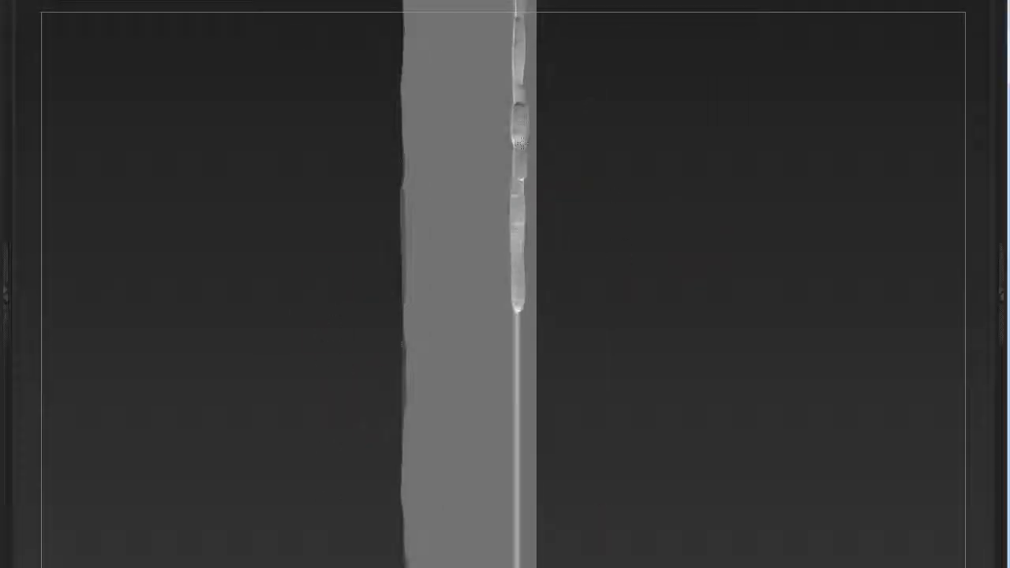
drag(517, 110, 520, 229)
mouse_move(502, 63)
mouse_down()
mouse_move(502, 252)
mouse_move(540, 496)
mouse_move(489, 371)
mouse_move(514, 413)
mouse_move(639, 221)
mouse_move(522, 359)
mouse_up()
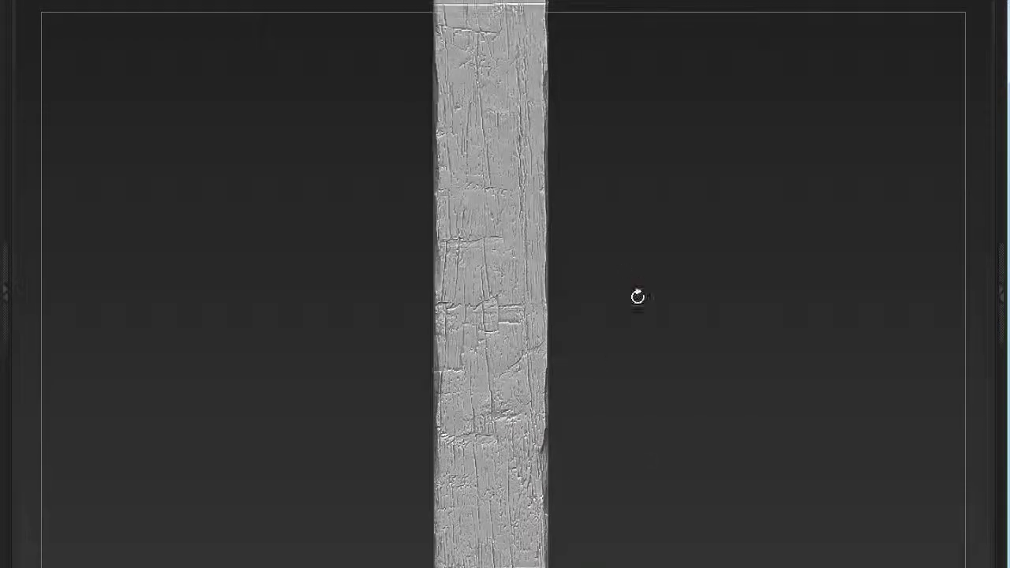
Step: Import a new alpha image for further surface detailing
drag(638, 295, 649, 298)
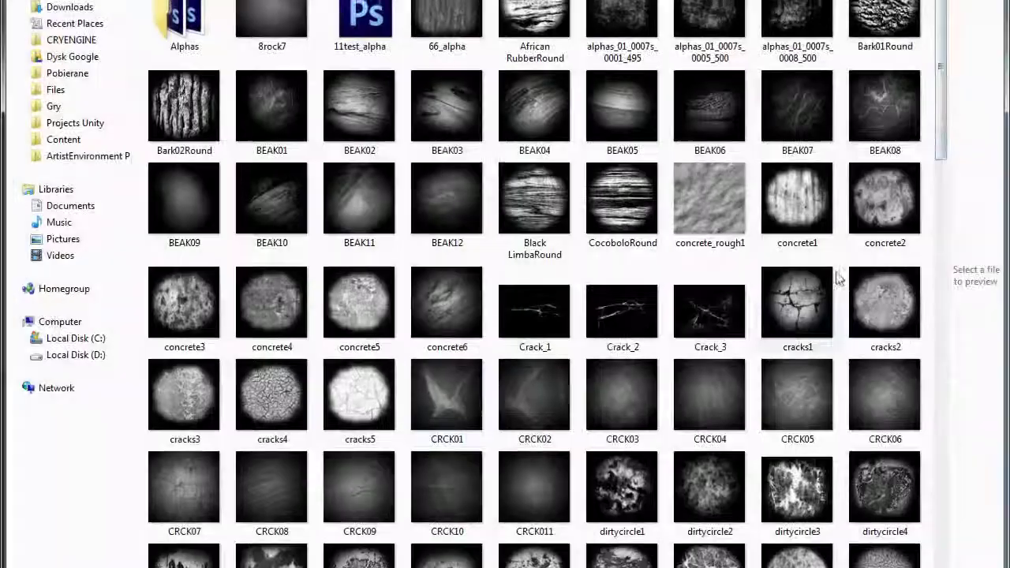
drag(940, 111, 934, 516)
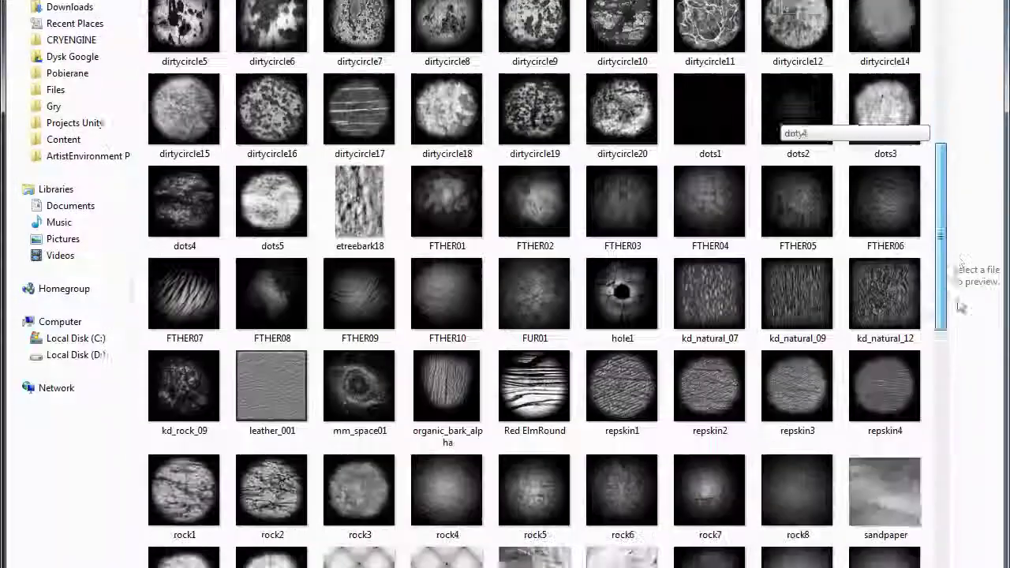
scroll(944, 521, down, 2)
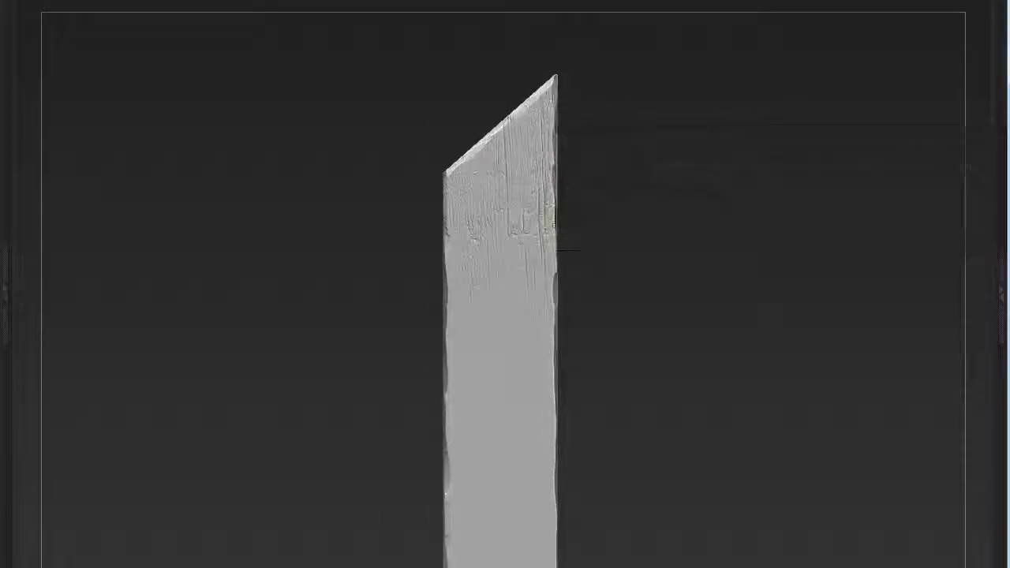
Step: Scratch texture onto the slanted plank's top and pick a wood texture for the brush
drag(503, 194, 518, 158)
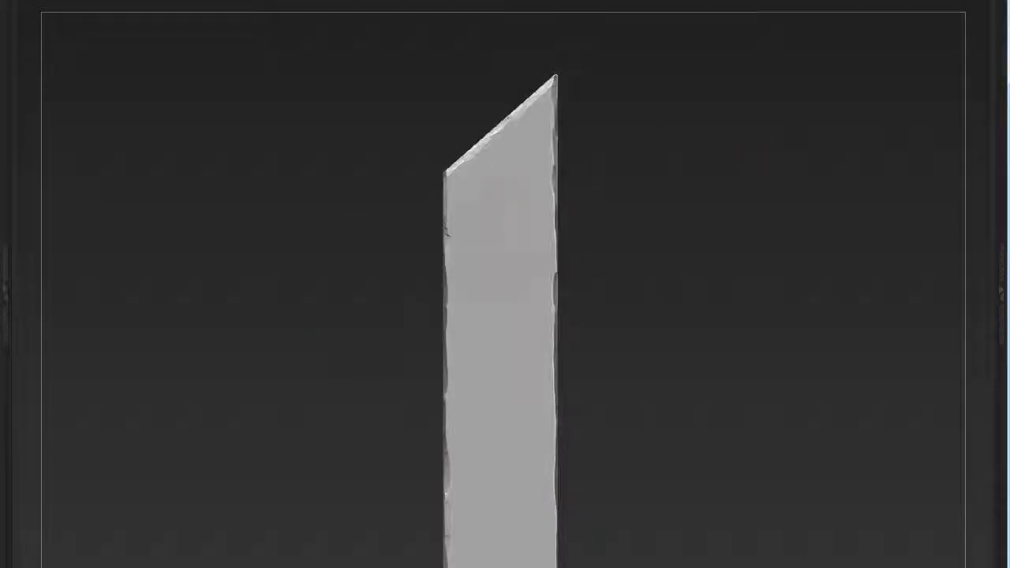
key(space)
alt+drag(466, 369, 466, 263)
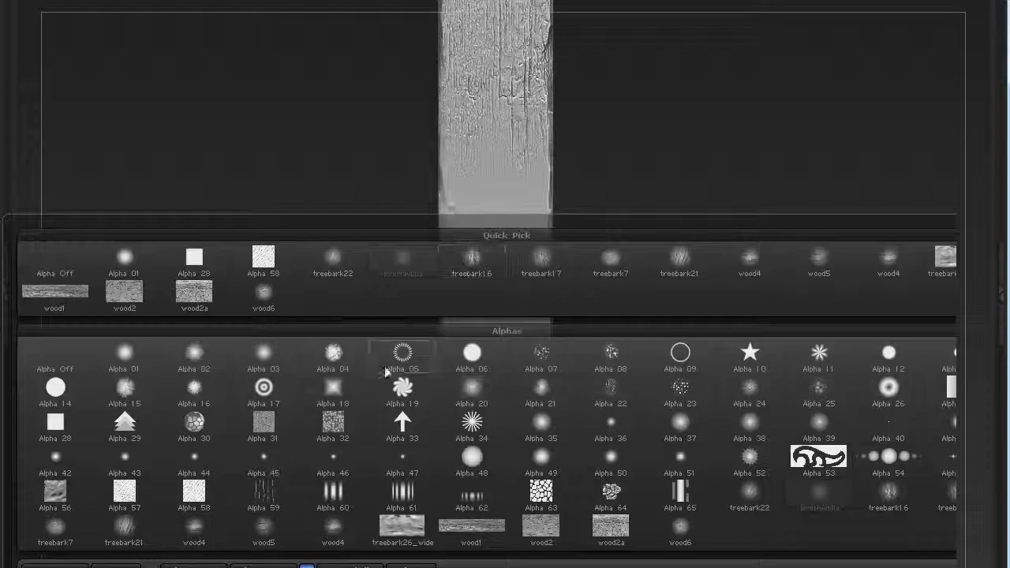
click(710, 274)
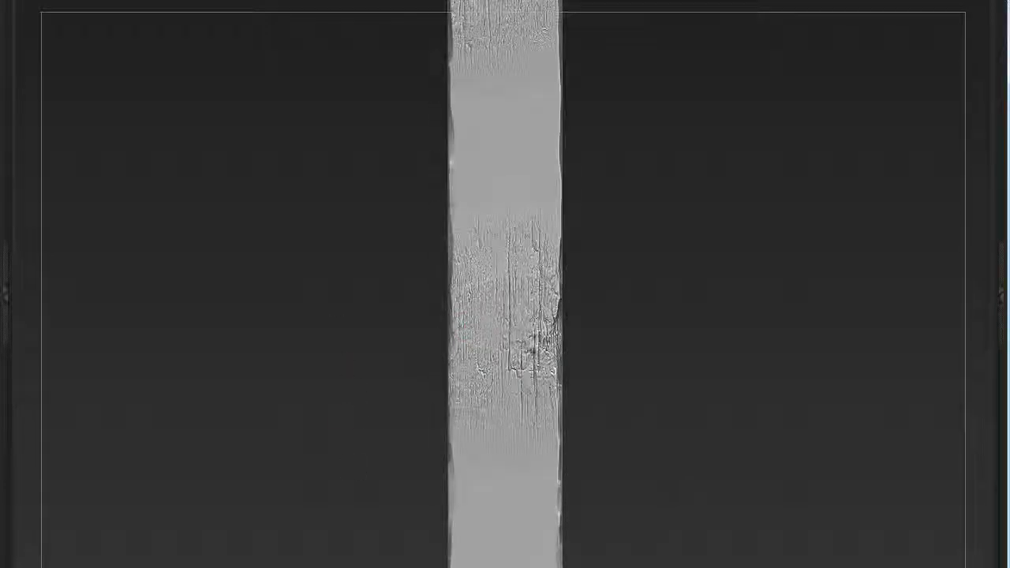
mouse_move(555, 386)
mouse_down()
mouse_move(589, 331)
mouse_move(570, 259)
mouse_move(670, 232)
mouse_move(644, 418)
mouse_move(471, 180)
mouse_up()
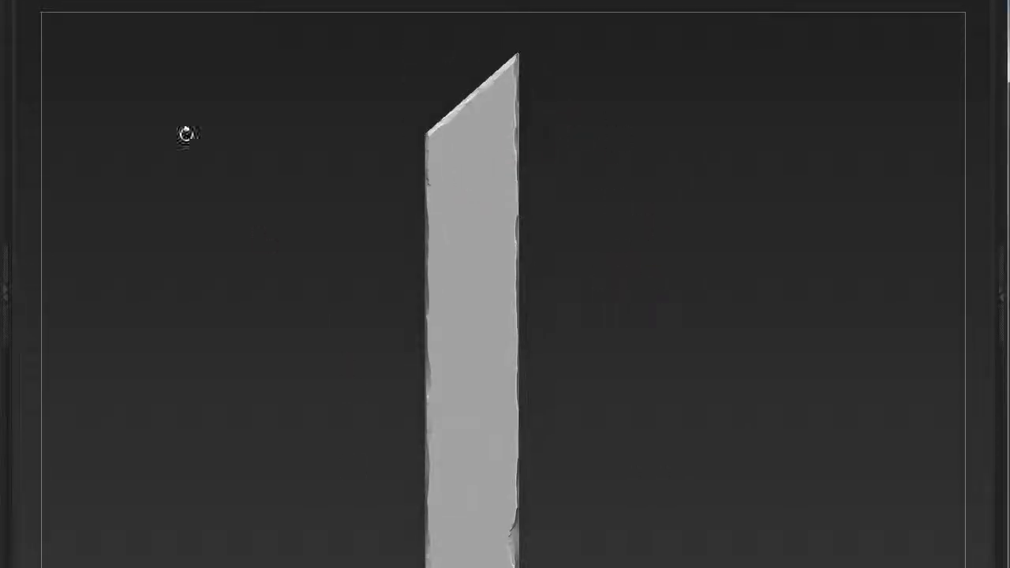
Step: Stamp bark-like grain along the plank's upper face and frame the whole plank
key(space)
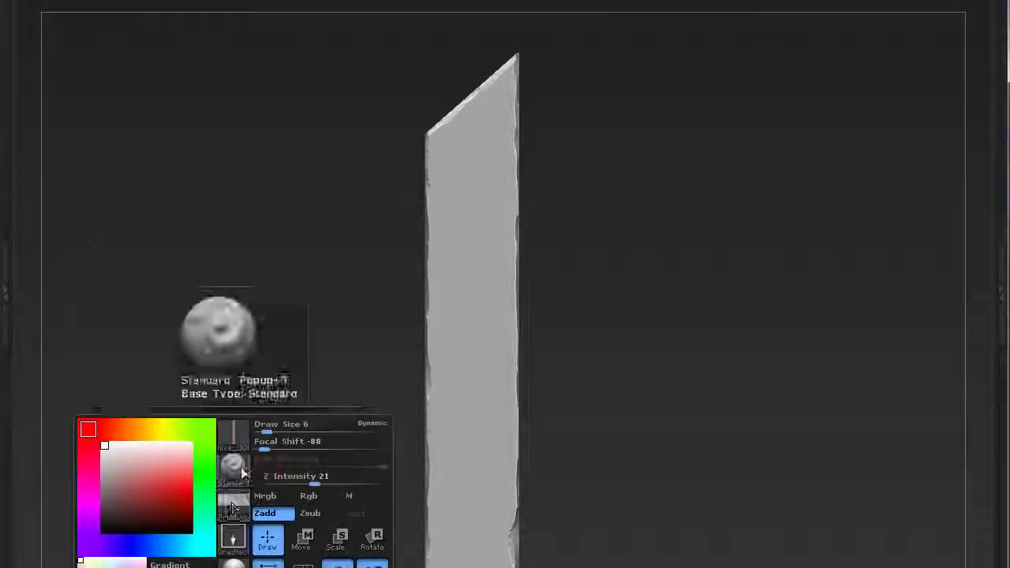
drag(489, 87, 485, 237)
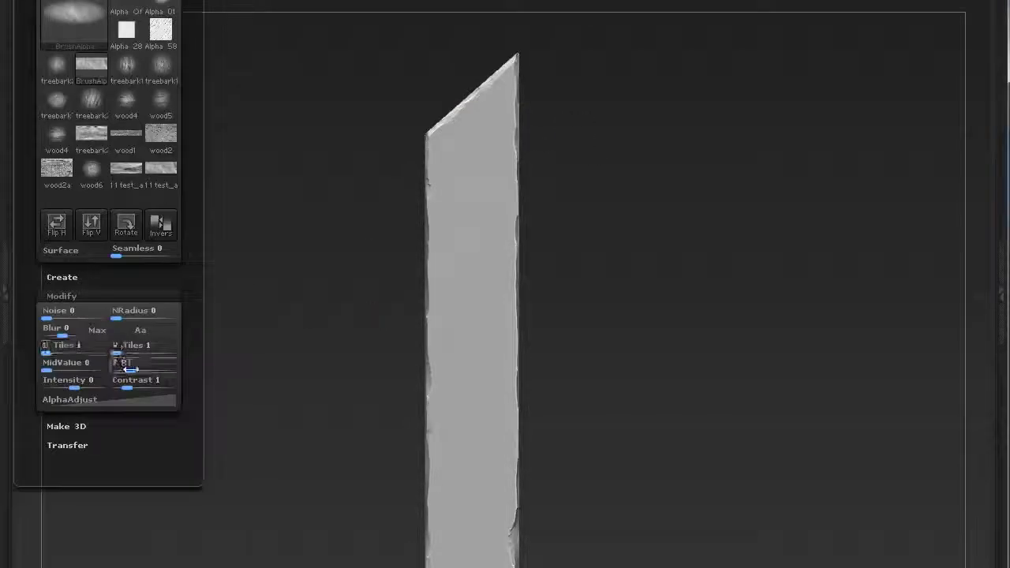
drag(453, 166, 461, 237)
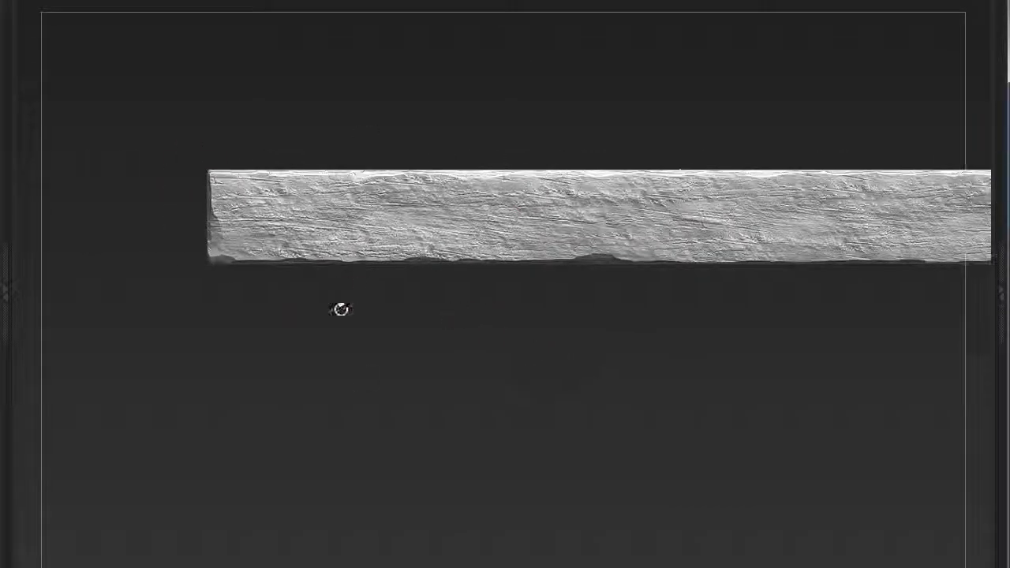
key(space)
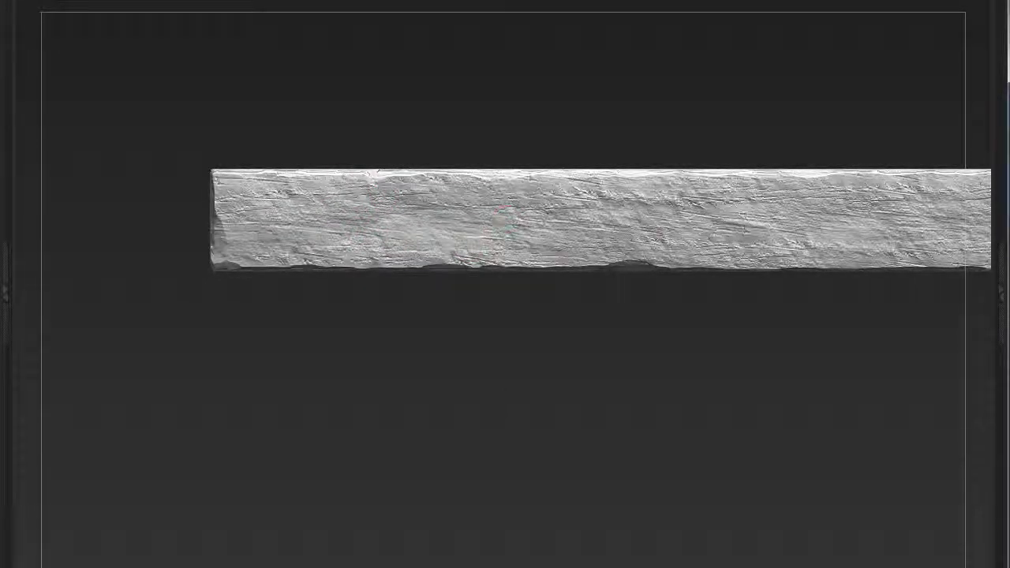
key(f)
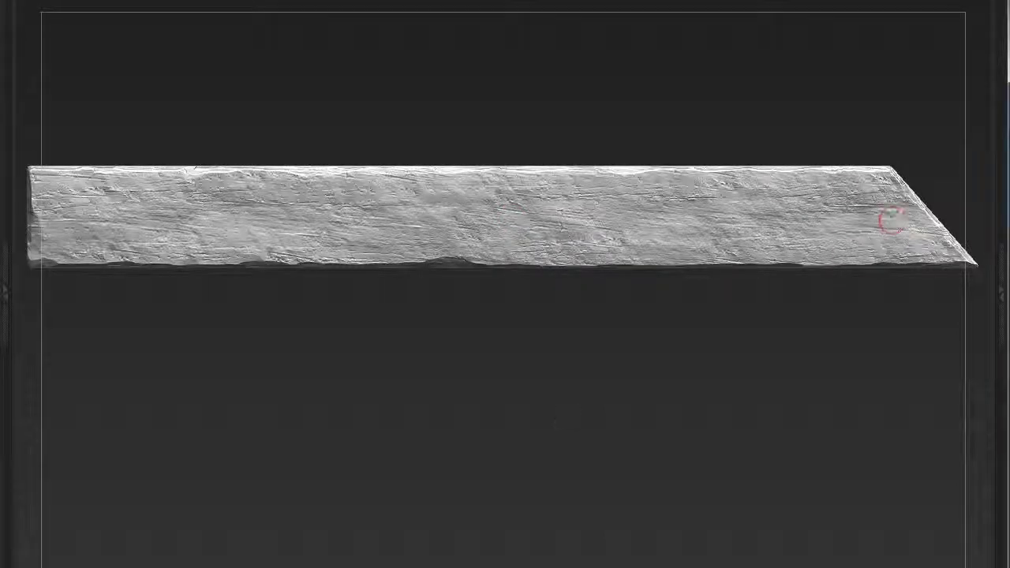
shift+drag(618, 303, 631, 345)
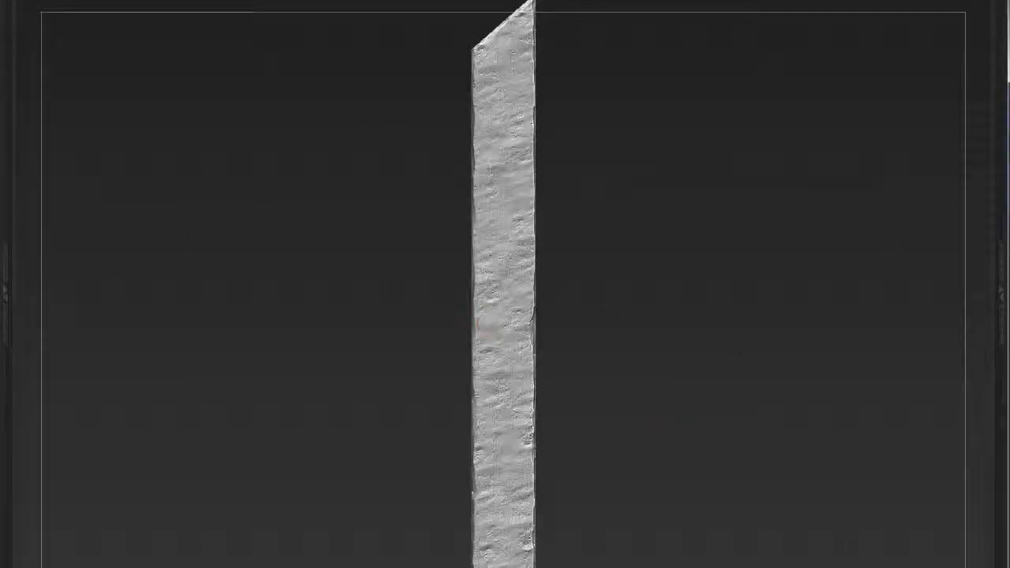
Step: Orbit the slanted plank to inspect its new texture
drag(476, 386, 650, 128)
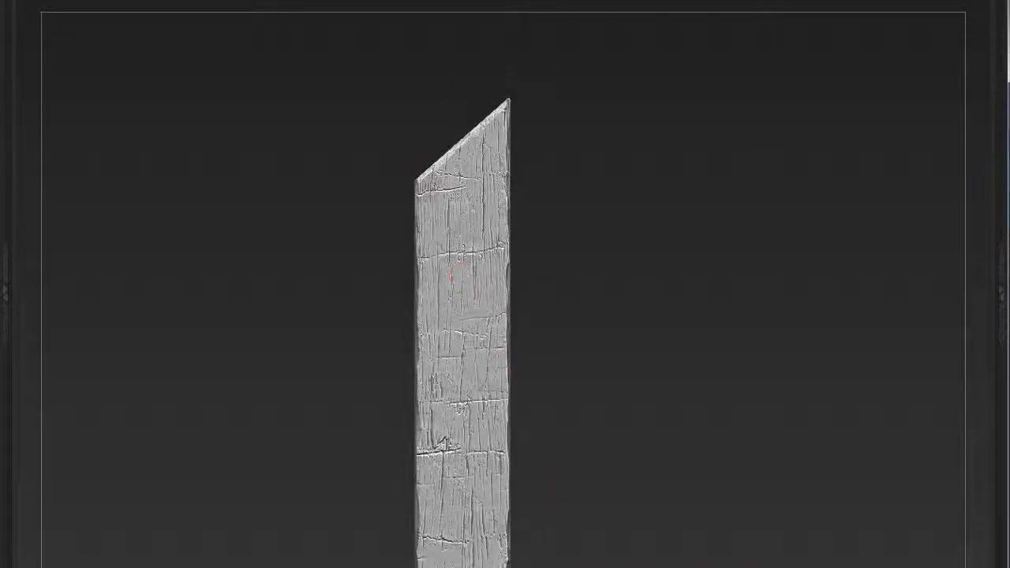
Step: Isolate the slanted plank and view its bottom end and angled tip
mouse_move(445, 438)
alt+mouse_down()
mouse_move(557, 277)
mouse_move(497, 328)
alt+mouse_up()
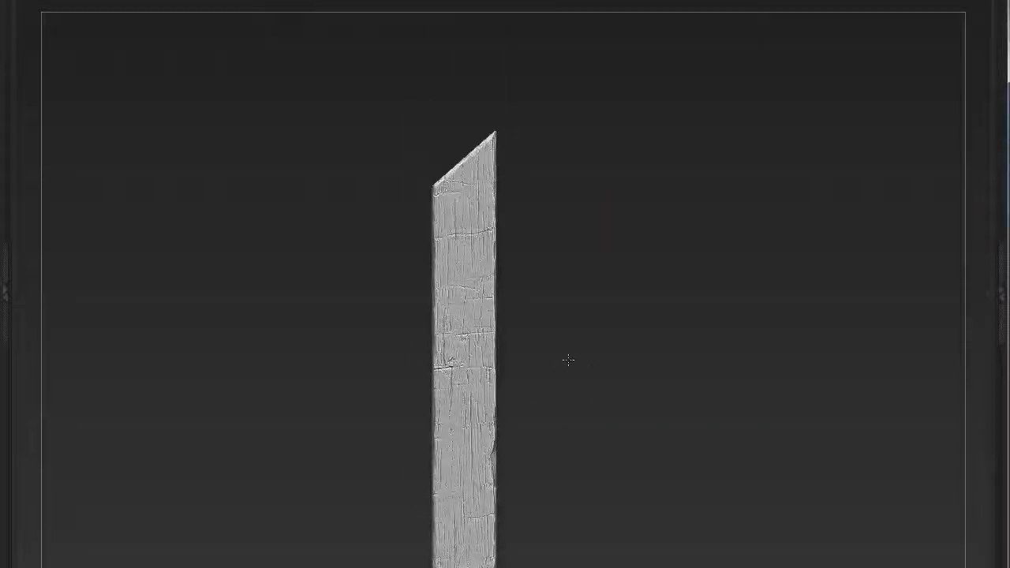
drag(568, 360, 535, 340)
ctrl+shift+click(528, 331)
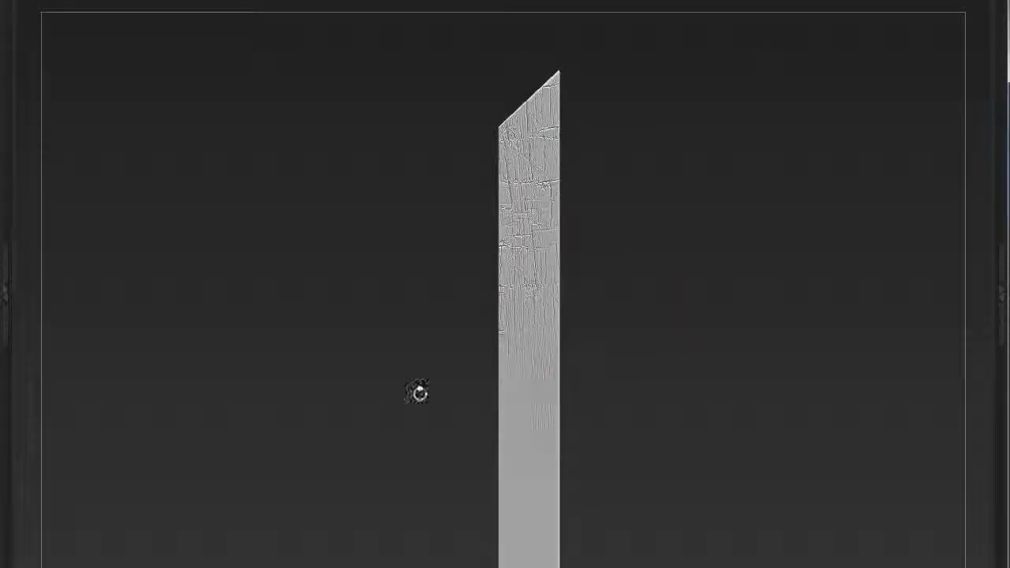
drag(418, 392, 591, 220)
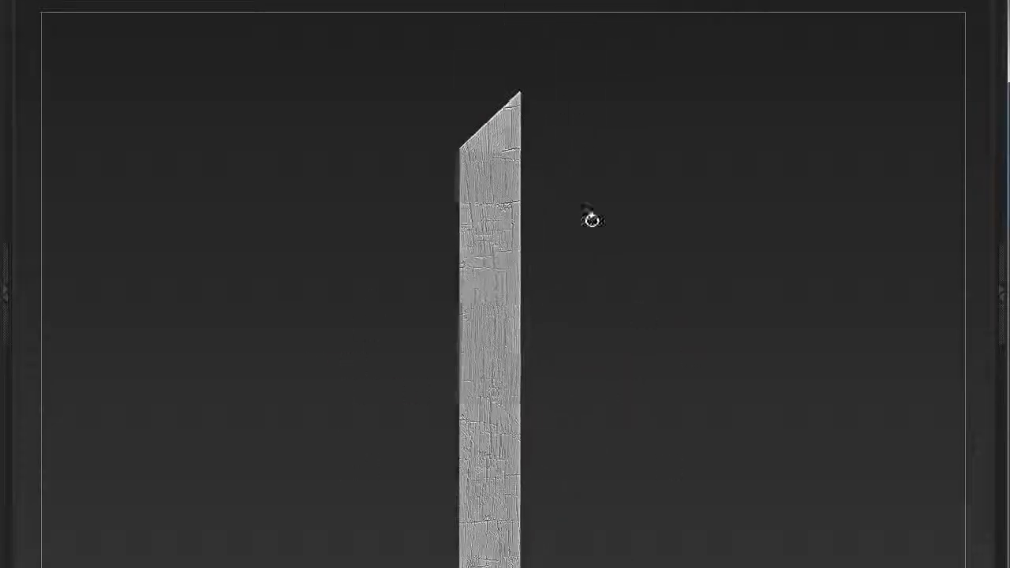
key(space)
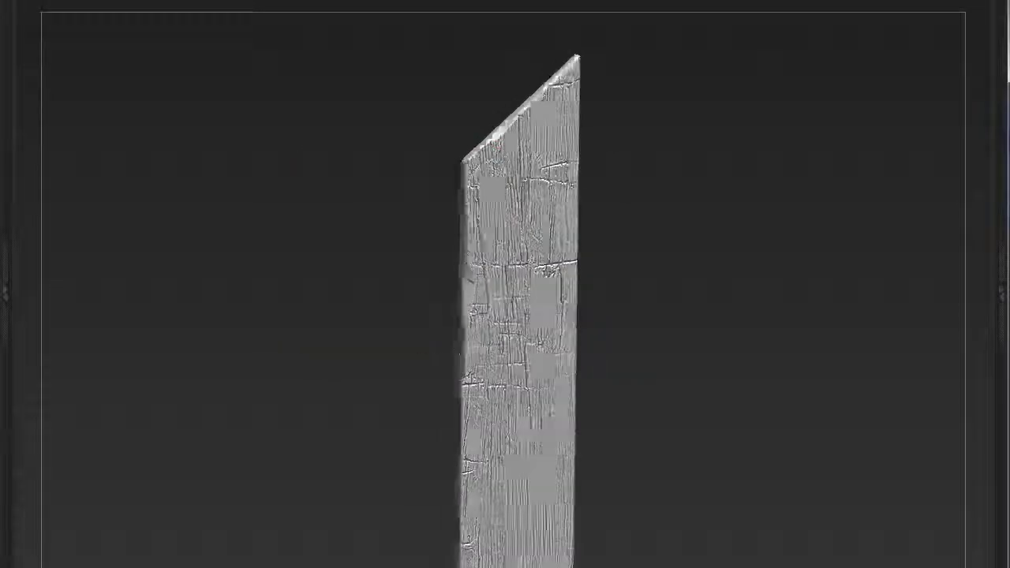
mouse_move(442, 315)
mouse_down()
mouse_move(472, 301)
mouse_move(476, 467)
mouse_up()
drag(601, 284, 545, 300)
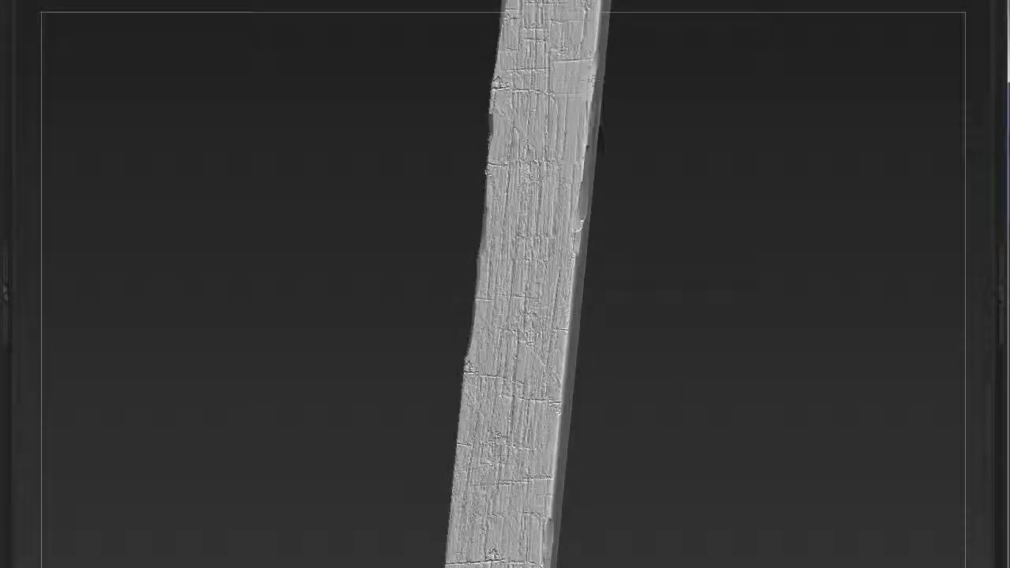
mouse_move(608, 368)
mouse_down()
mouse_move(611, 81)
mouse_move(631, 103)
mouse_up()
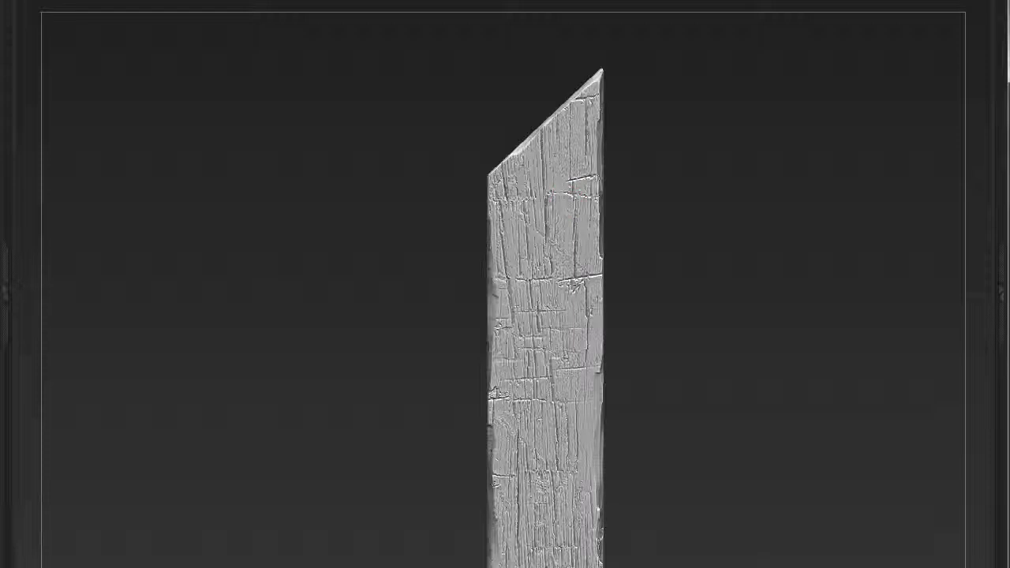
alt+drag(420, 209, 390, 90)
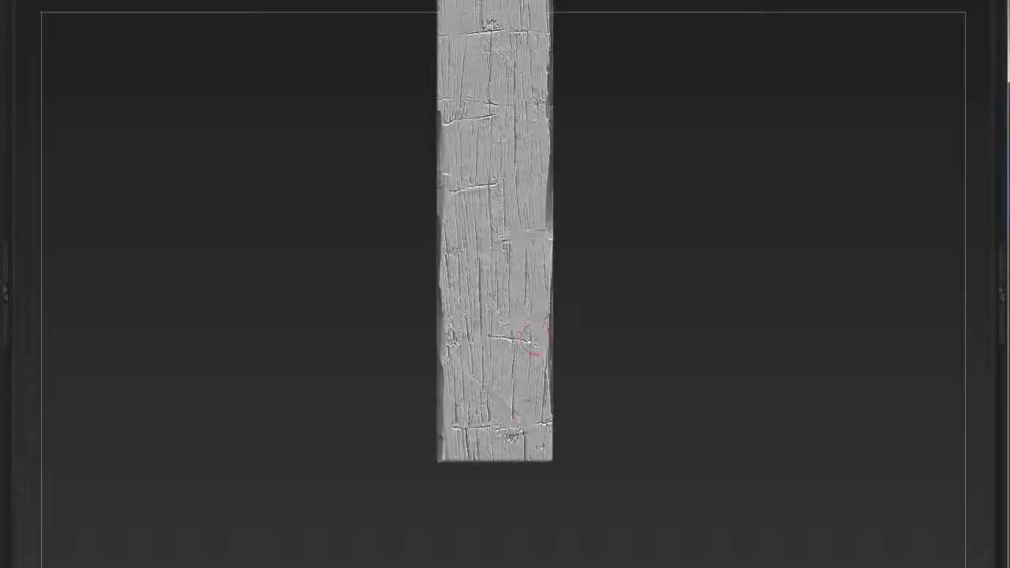
mouse_move(533, 339)
alt+mouse_down()
mouse_move(636, 309)
mouse_move(585, 280)
alt+mouse_up()
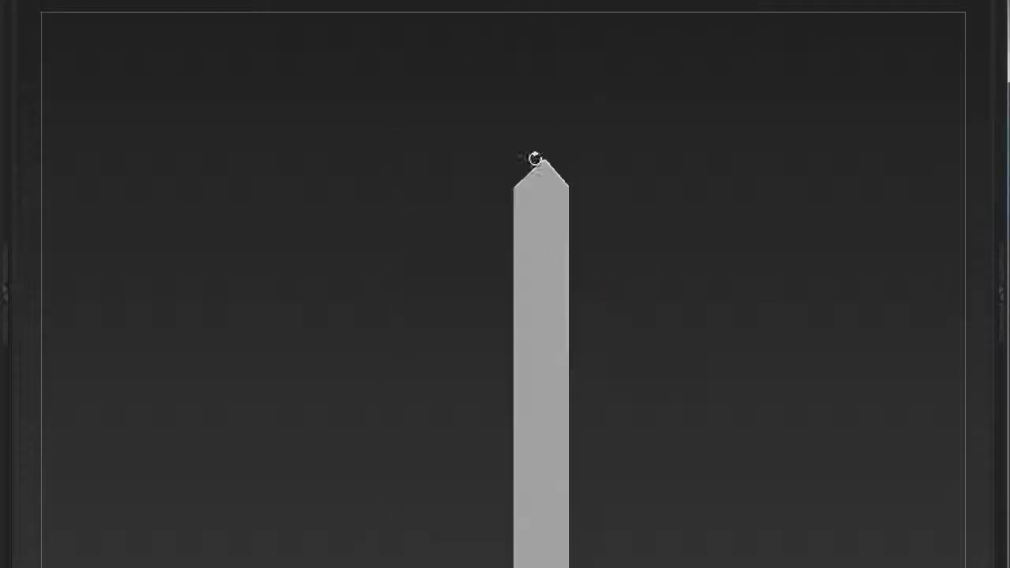
mouse_move(534, 158)
mouse_down()
mouse_move(617, 315)
mouse_move(562, 265)
mouse_up()
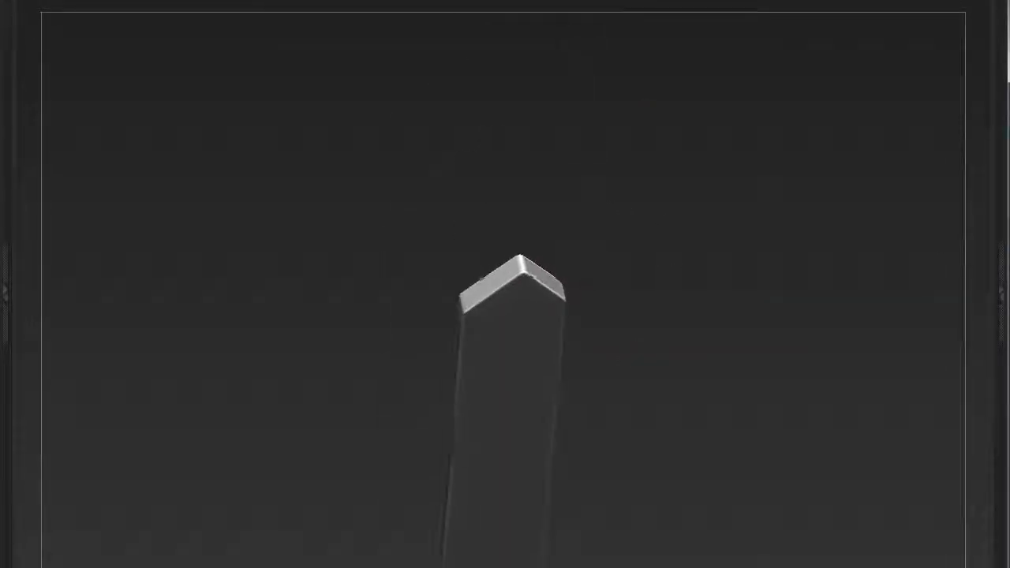
Step: Chip the plank's left and right edges along their length
drag(410, 261, 352, 292)
drag(461, 229, 470, 482)
mouse_move(352, 293)
alt+mouse_down()
mouse_move(420, 207)
mouse_move(600, 237)
mouse_move(552, 261)
alt+mouse_up()
mouse_move(495, 473)
mouse_down()
mouse_move(500, 261)
mouse_move(576, 332)
mouse_up()
drag(378, 371, 371, 205)
mouse_move(552, 315)
mouse_down()
mouse_move(410, 450)
mouse_move(345, 72)
mouse_move(316, 236)
mouse_up()
drag(410, 315, 226, 167)
mouse_move(304, 181)
mouse_down()
mouse_move(304, 390)
mouse_move(180, 394)
mouse_move(429, 424)
mouse_up()
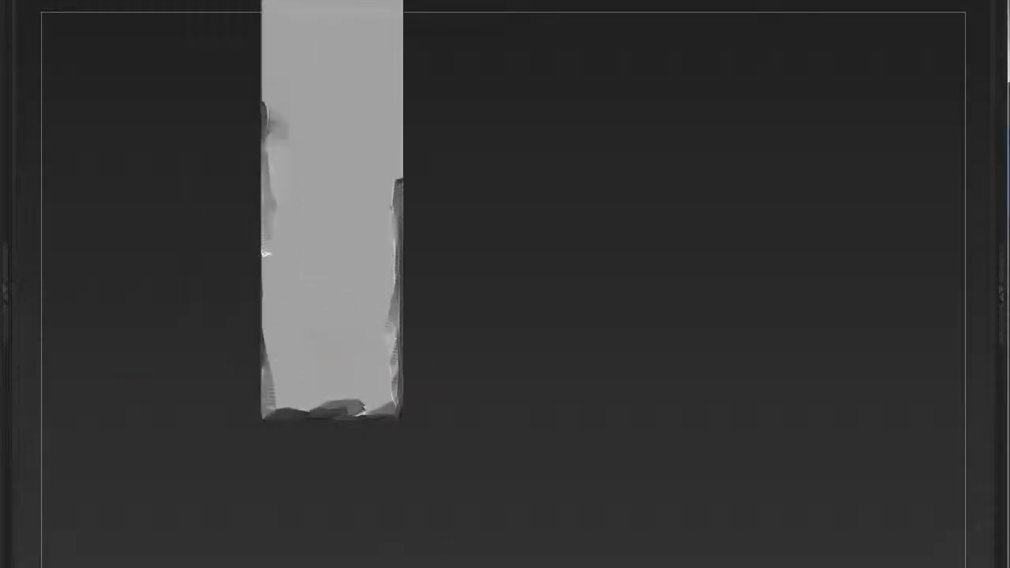
Step: Mask the whole textured plank and unhide its two neighbouring planks
drag(410, 315, 505, 235)
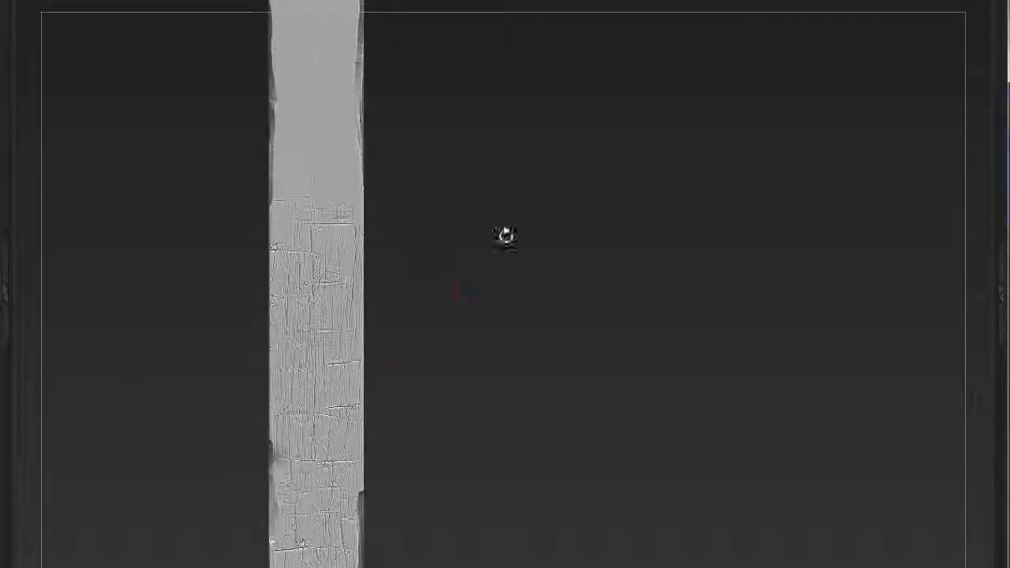
mouse_move(560, 248)
alt+mouse_down()
mouse_move(402, 295)
mouse_move(432, 156)
alt+mouse_up()
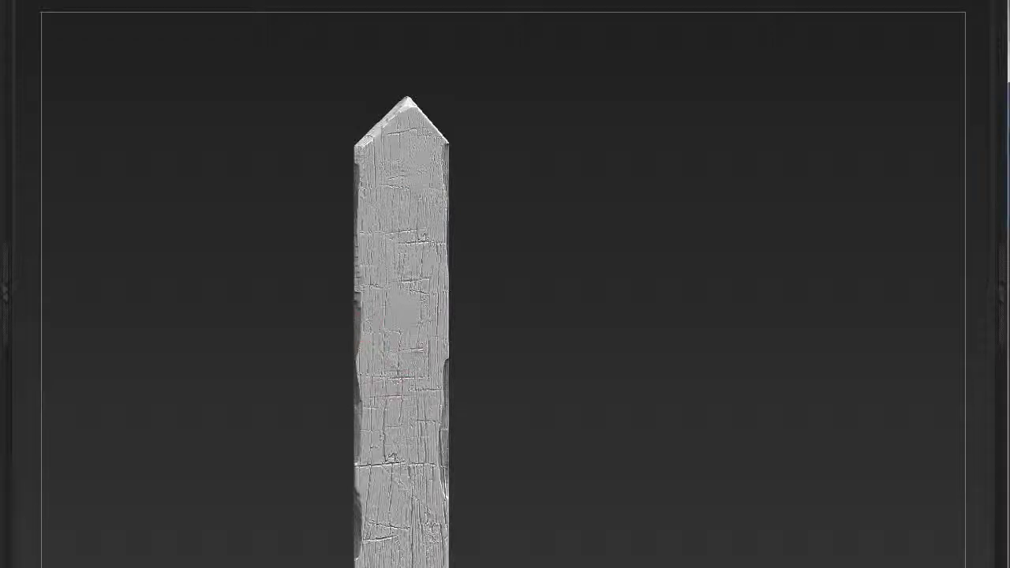
alt+drag(392, 454, 388, 315)
mouse_move(473, 339)
mouse_down()
mouse_move(413, 343)
mouse_move(399, 246)
mouse_up()
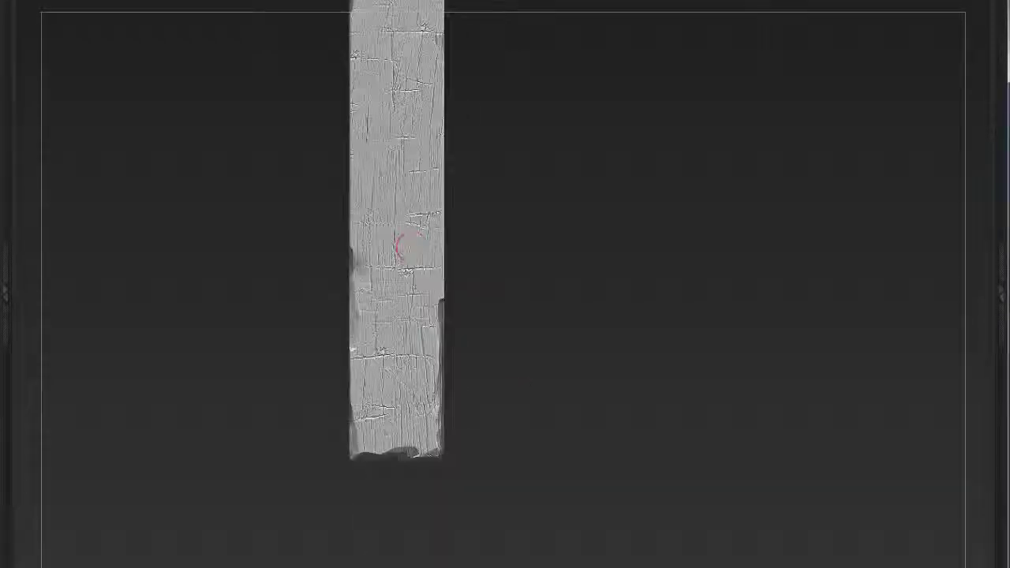
ctrl+click(518, 238)
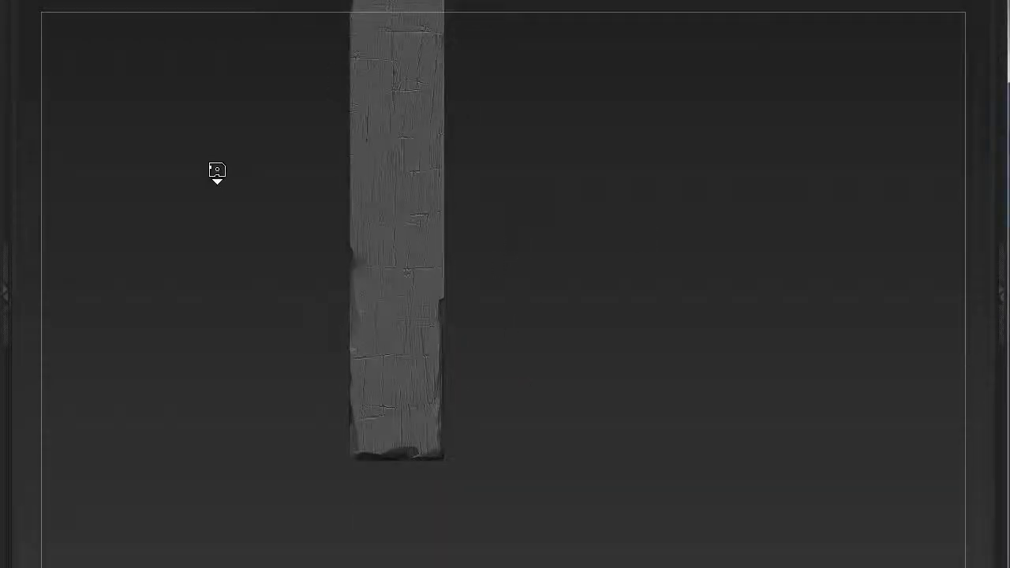
ctrl+shift+click(216, 170)
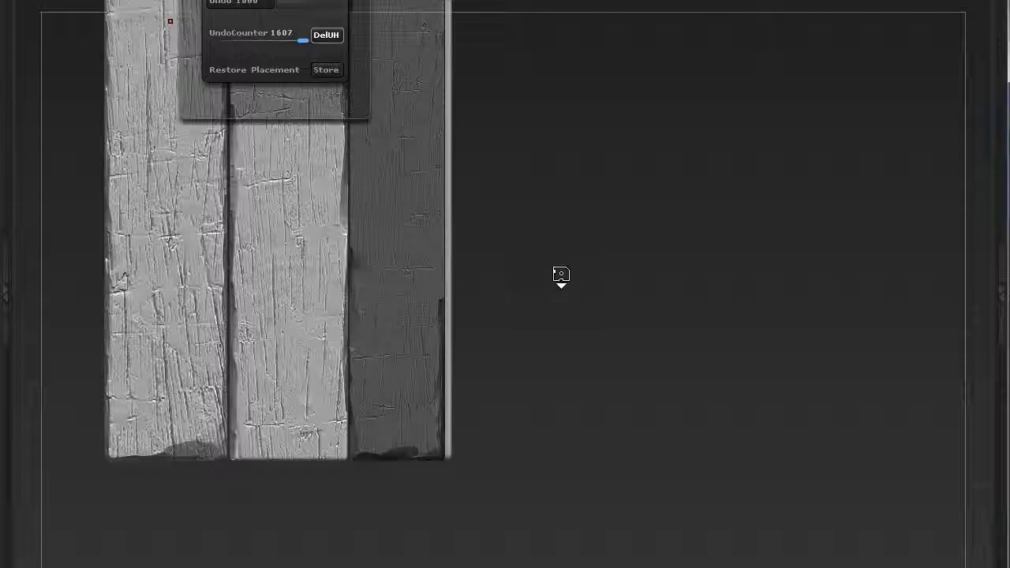
Step: Reframe the three textured planks to inspect their wood grain
mouse_move(560, 276)
mouse_down()
mouse_move(641, 209)
mouse_move(546, 241)
mouse_up()
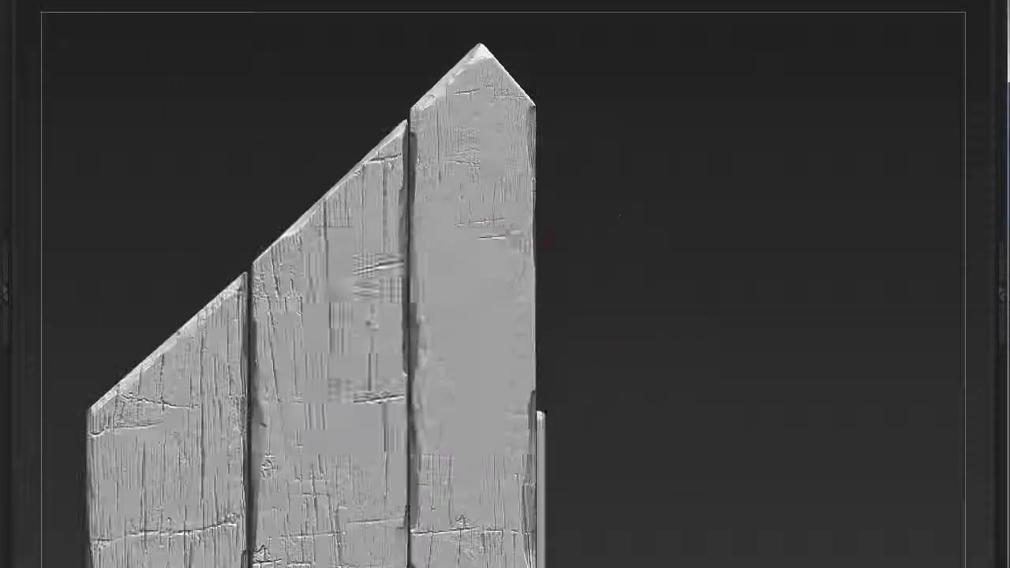
right_click(491, 237)
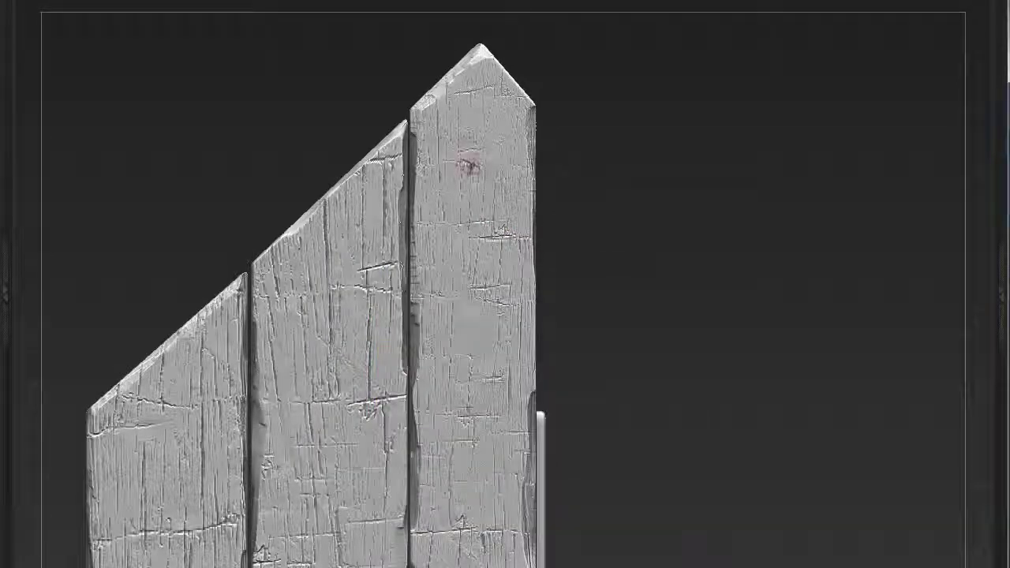
alt+drag(616, 308, 446, 344)
right_click(465, 394)
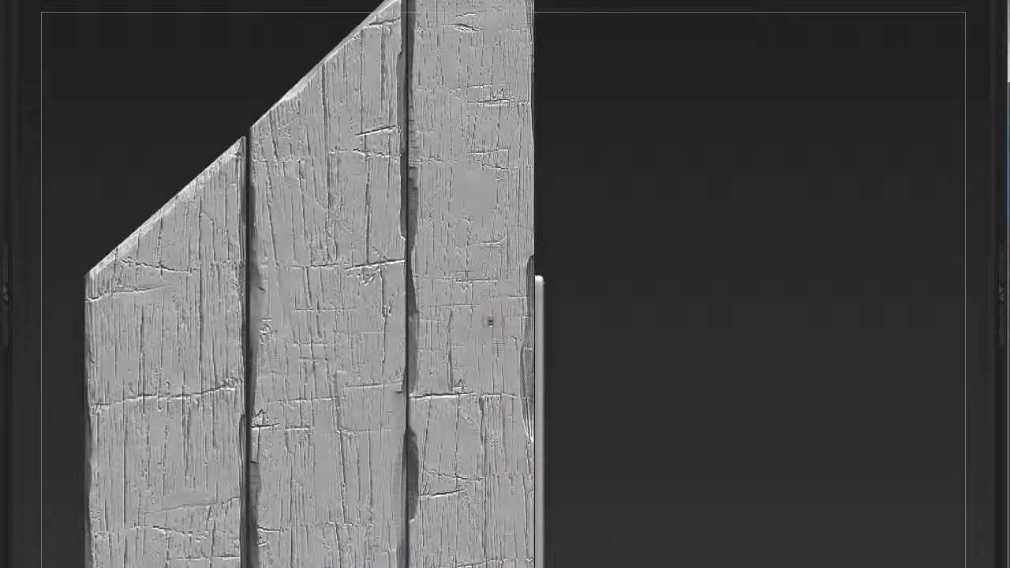
right_click(489, 321)
right_click(493, 288)
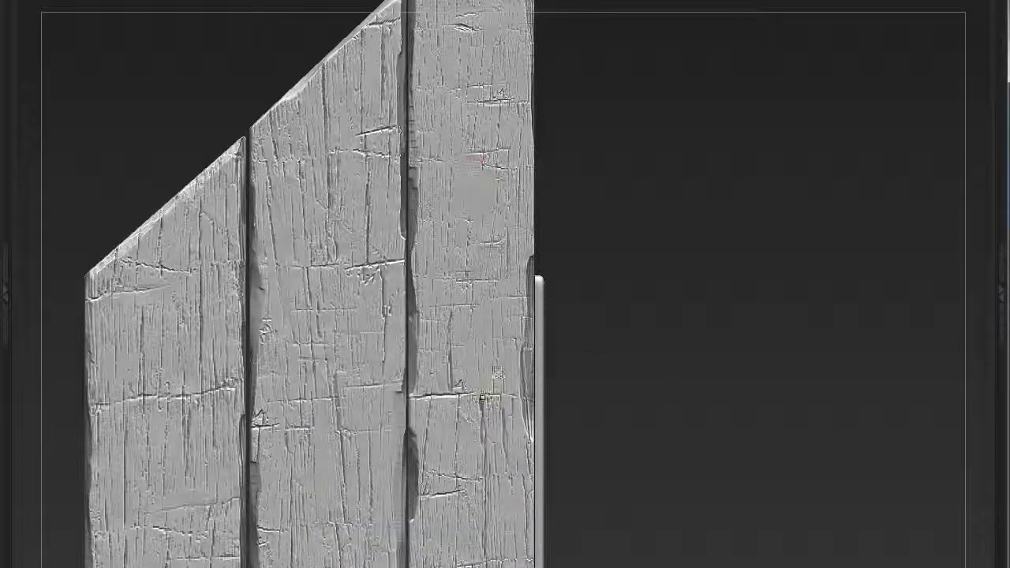
right_click(482, 398)
Step: Look down the planks' lower texture, zoom out, and reveal the plain plank panel
alt+right_drag(522, 231, 510, 30)
alt+right_drag(505, 476, 473, 198)
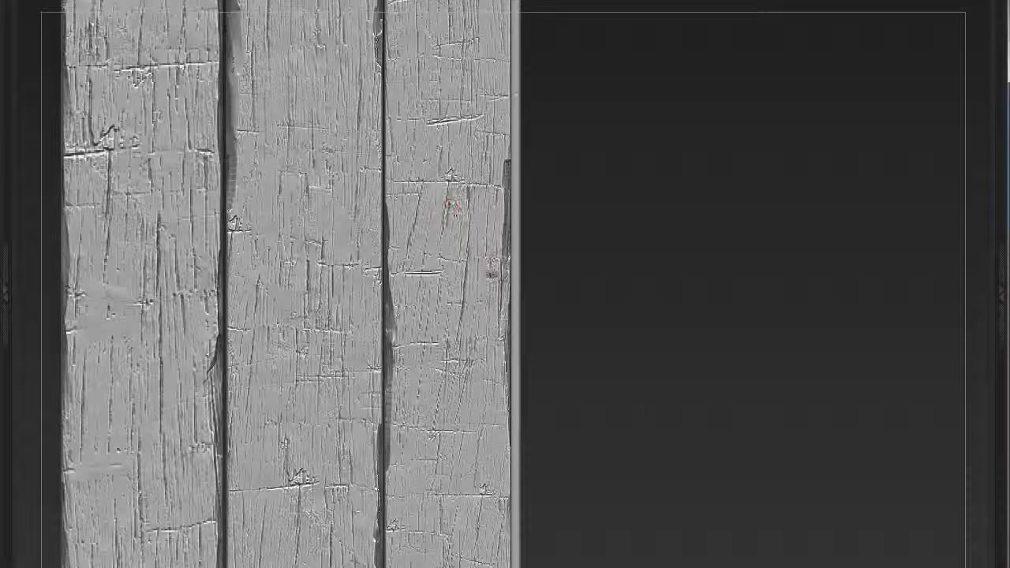
alt+right_drag(423, 418, 410, 221)
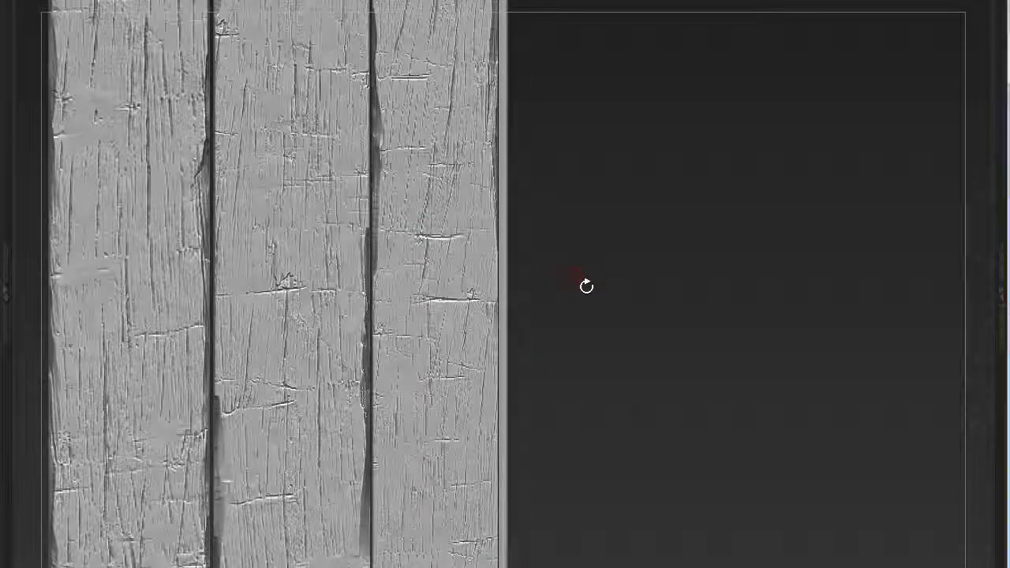
alt+right_drag(586, 284, 555, 165)
alt+right_drag(557, 286, 547, 202)
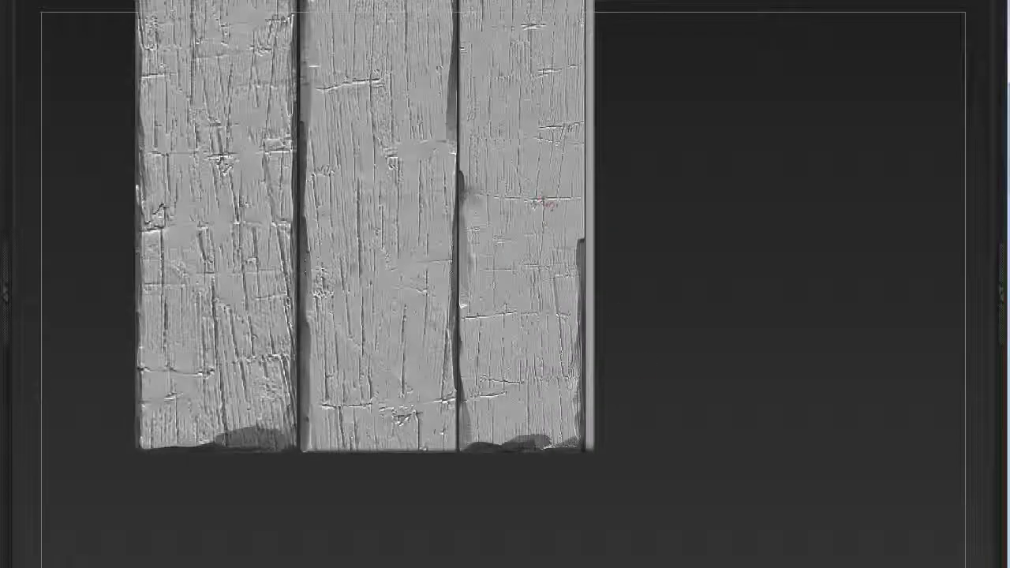
alt+right_drag(545, 517, 547, 550)
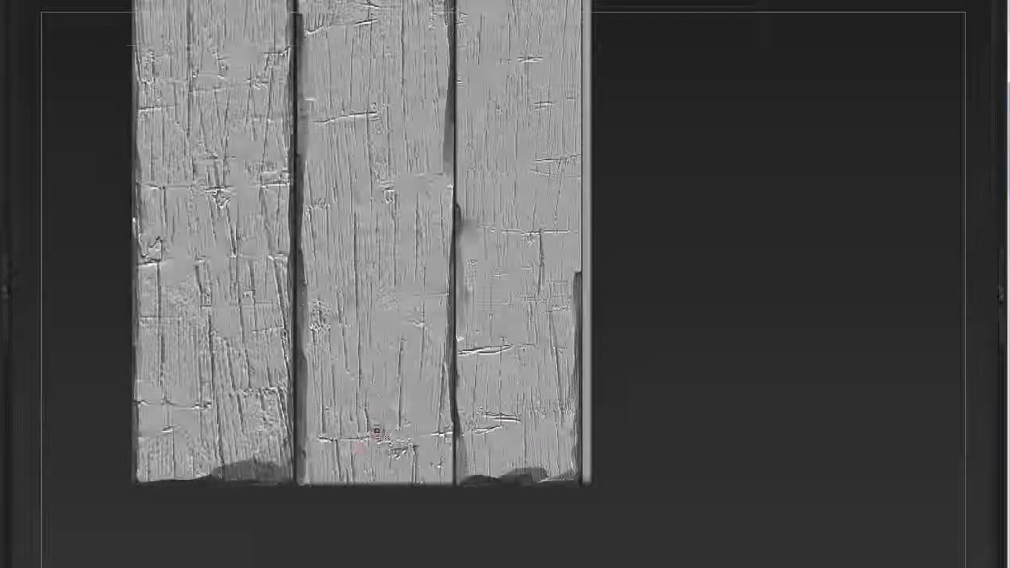
ctrl+right_drag(682, 355, 682, 266)
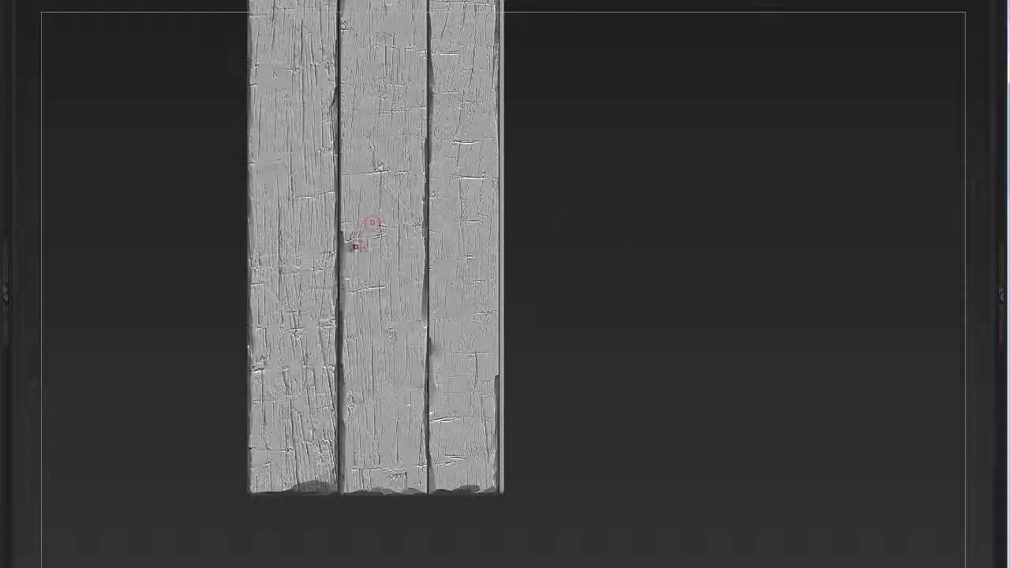
mouse_move(203, 263)
mouse_down()
mouse_move(184, 275)
mouse_move(185, 361)
mouse_move(268, 176)
mouse_move(482, 147)
mouse_move(419, 483)
mouse_move(412, 268)
mouse_move(315, 236)
mouse_move(170, 298)
mouse_move(431, 500)
mouse_move(327, 221)
mouse_up()
Step: Frame the plain five-plank panel and zoom in close on its lower edge
key(f)
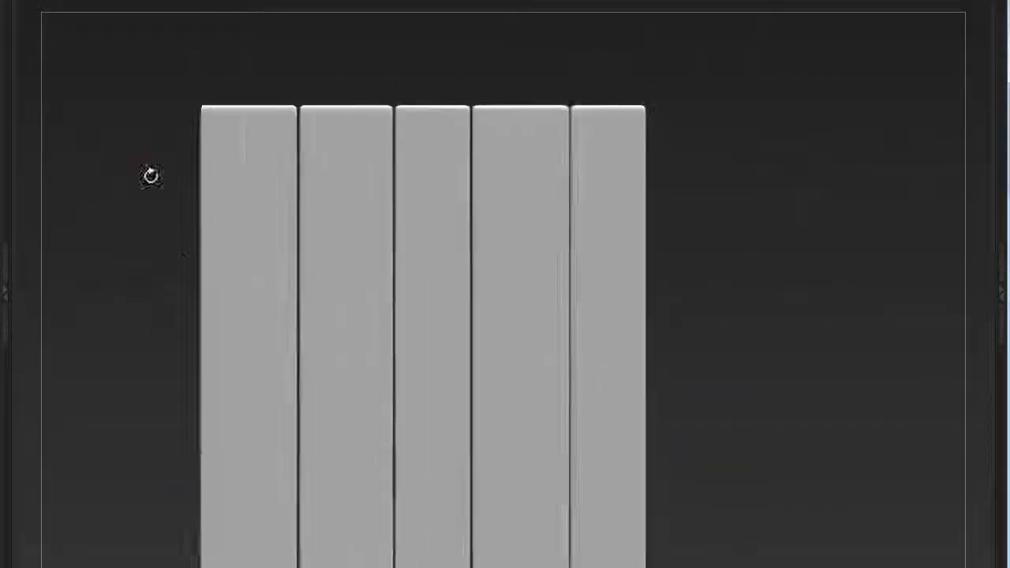
drag(151, 173, 310, 188)
key(space)
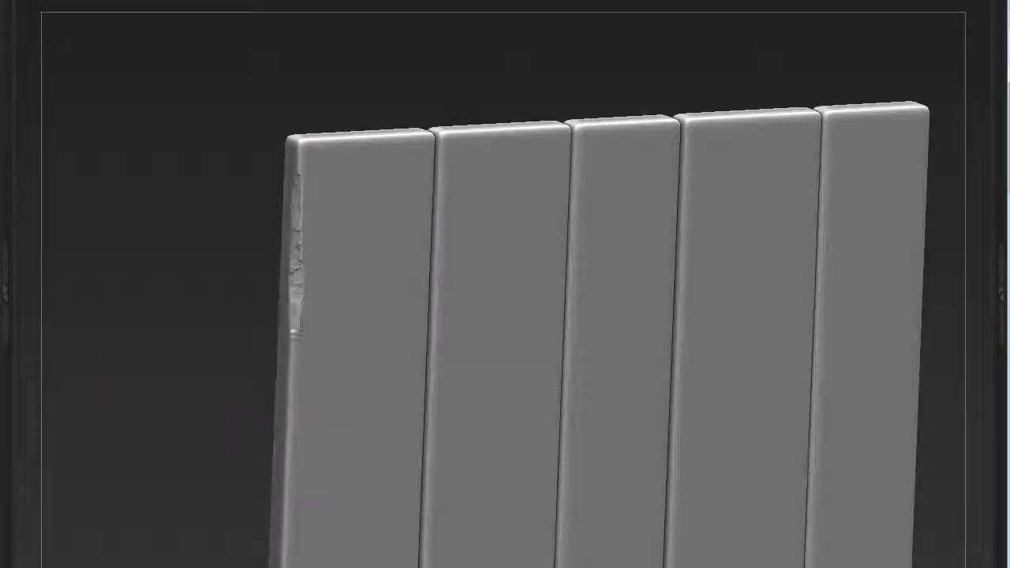
alt+drag(227, 415, 267, 254)
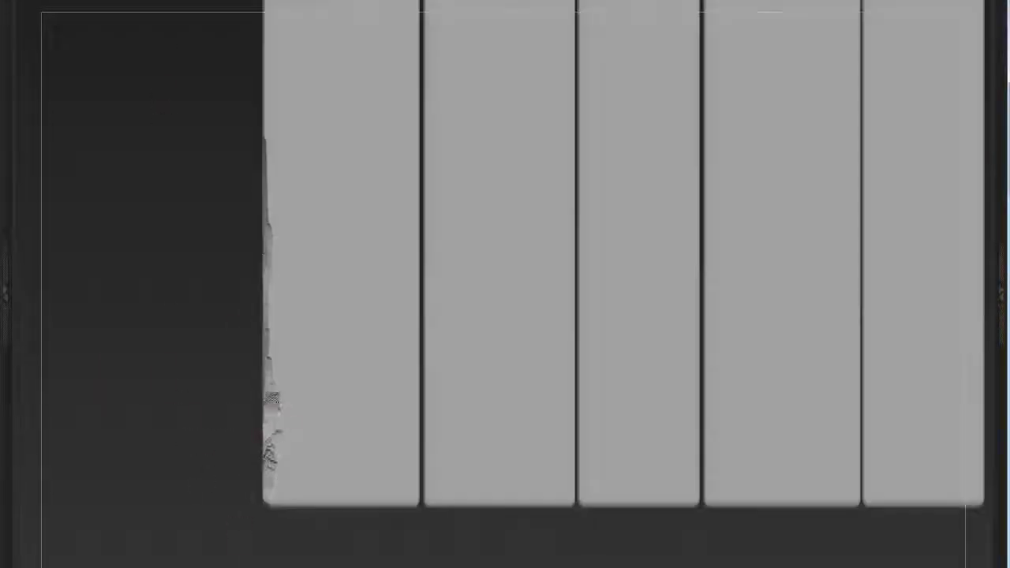
alt+drag(271, 486, 362, 313)
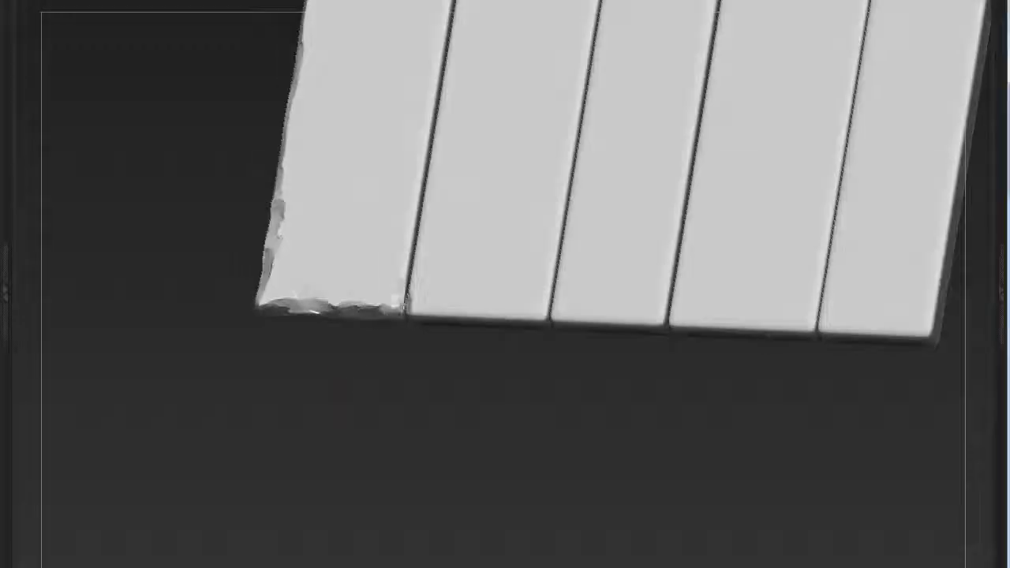
mouse_move(357, 374)
shift+mouse_down()
mouse_move(381, 385)
mouse_move(395, 359)
shift+mouse_up()
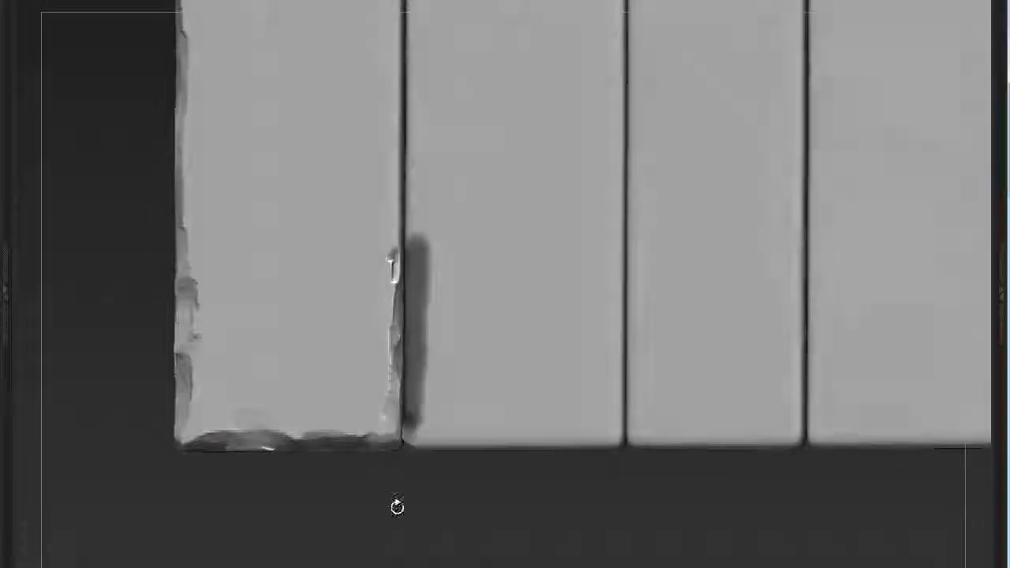
alt+drag(396, 507, 462, 160)
Step: Carve a deep groove with small chips down the first seam
drag(447, 183, 447, 375)
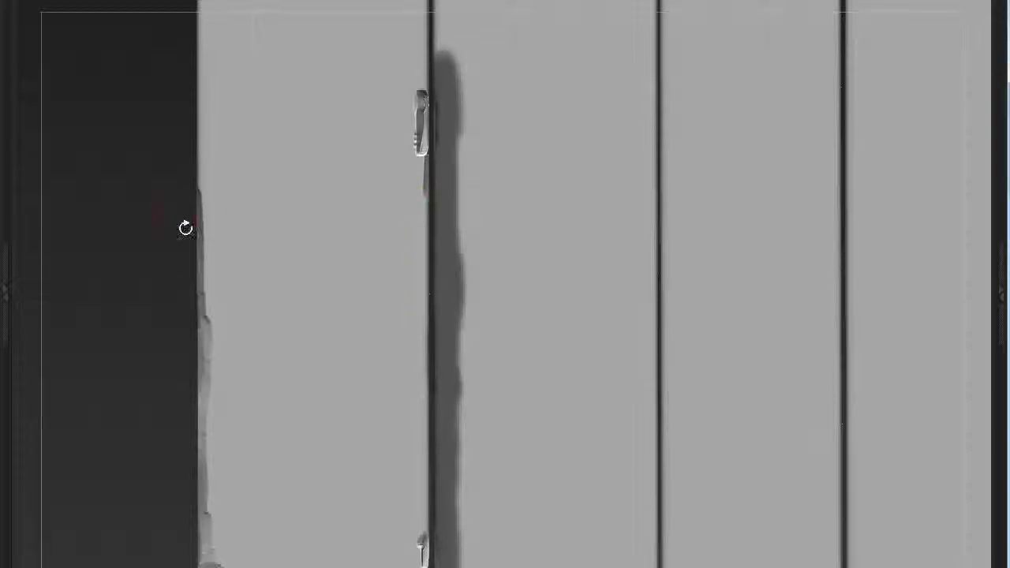
mouse_move(186, 228)
mouse_down()
mouse_move(157, 273)
mouse_move(110, 270)
mouse_up()
drag(412, 103, 414, 339)
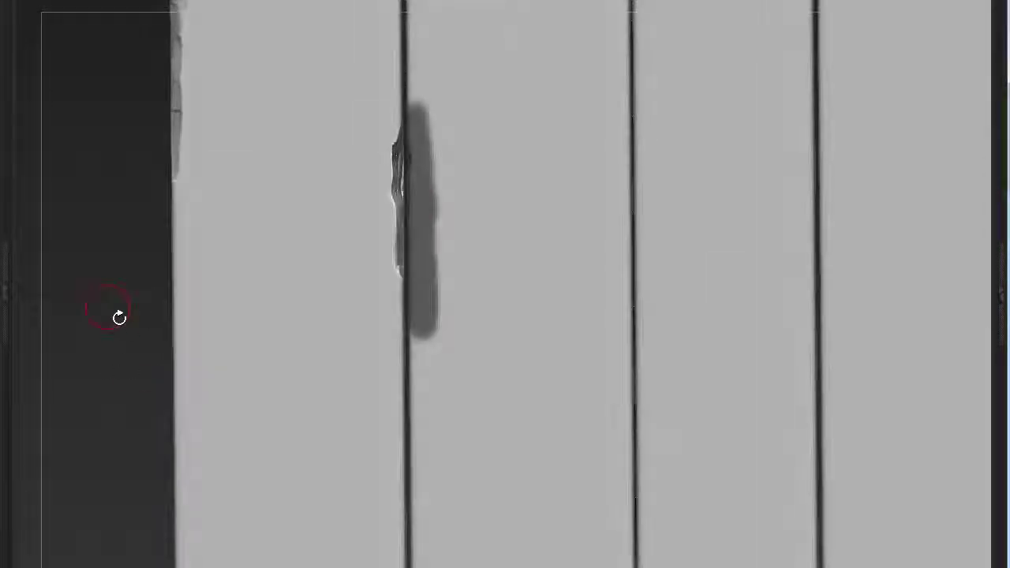
drag(118, 315, 181, 316)
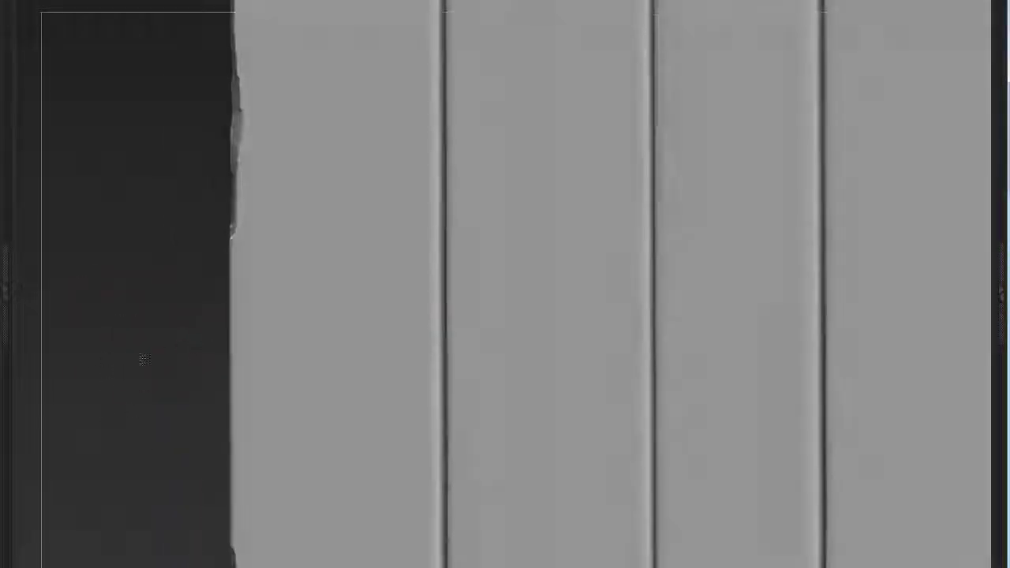
mouse_move(434, 347)
mouse_down()
mouse_move(441, 300)
mouse_move(429, 481)
mouse_up()
drag(118, 315, 150, 316)
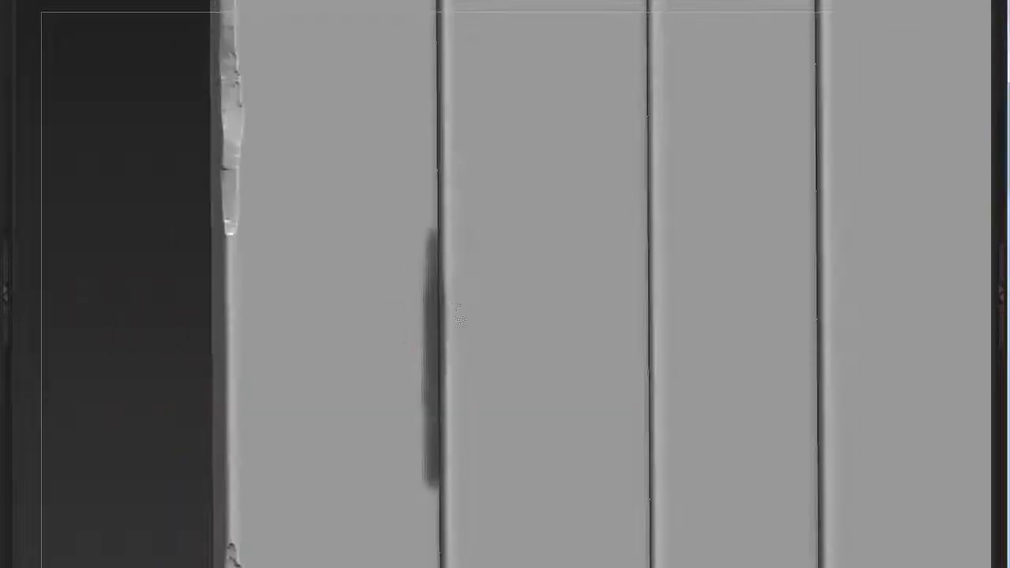
drag(449, 268, 453, 505)
drag(454, 371, 454, 457)
Step: Chip the plank tops and edges beside the seam, then recheck the row
mouse_move(118, 316)
mouse_down()
mouse_move(157, 316)
mouse_move(377, 75)
mouse_up()
drag(455, 56, 451, 205)
alt+drag(118, 237, 130, 355)
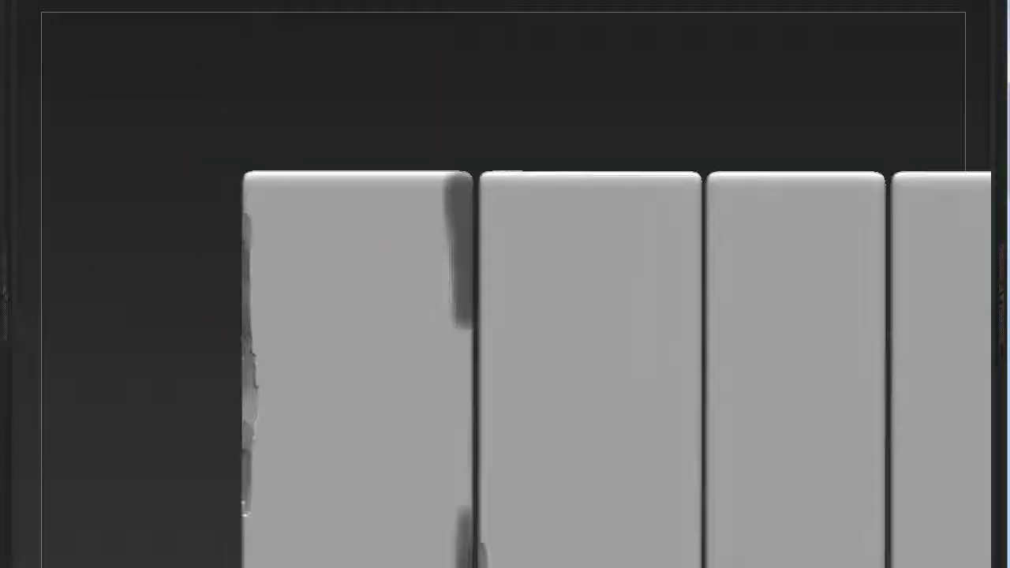
drag(485, 183, 491, 290)
drag(119, 315, 134, 347)
drag(489, 169, 564, 170)
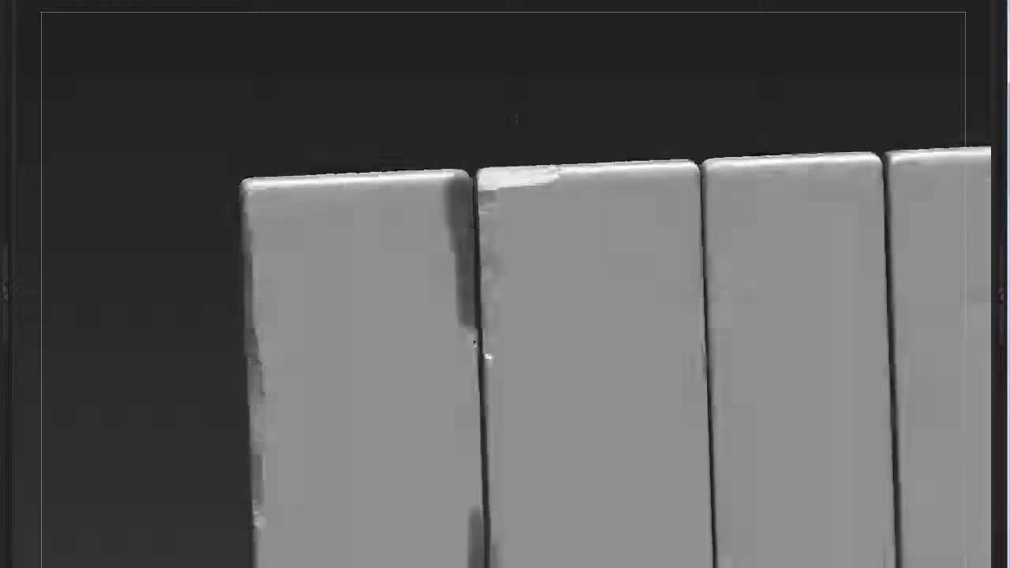
drag(134, 347, 118, 300)
drag(473, 169, 367, 170)
mouse_move(142, 315)
mouse_down()
mouse_move(158, 347)
mouse_move(146, 308)
mouse_move(190, 157)
mouse_up()
alt+drag(270, 316, 271, 242)
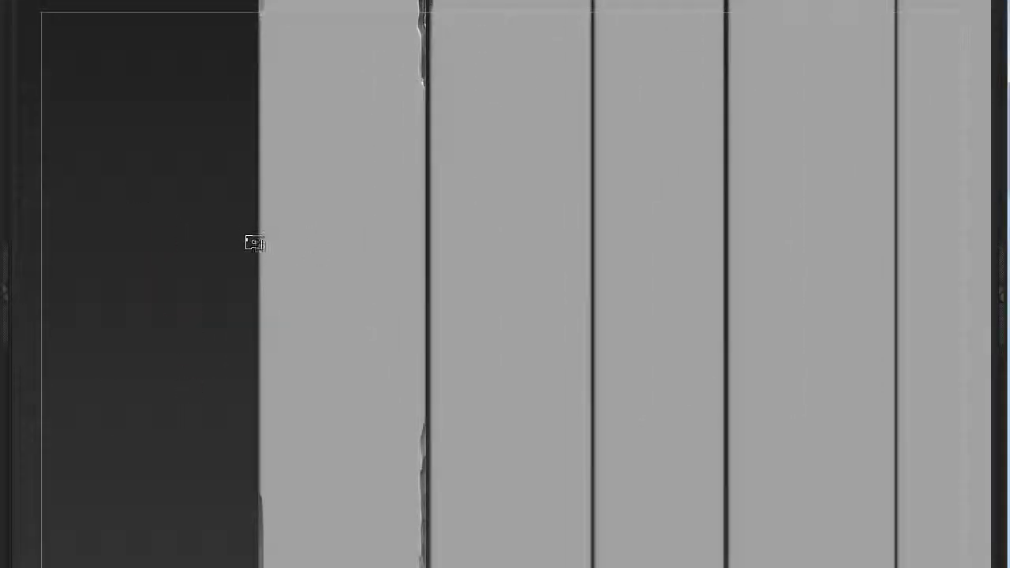
mouse_move(165, 288)
alt+mouse_down()
mouse_move(182, 331)
mouse_move(209, 310)
alt+mouse_up()
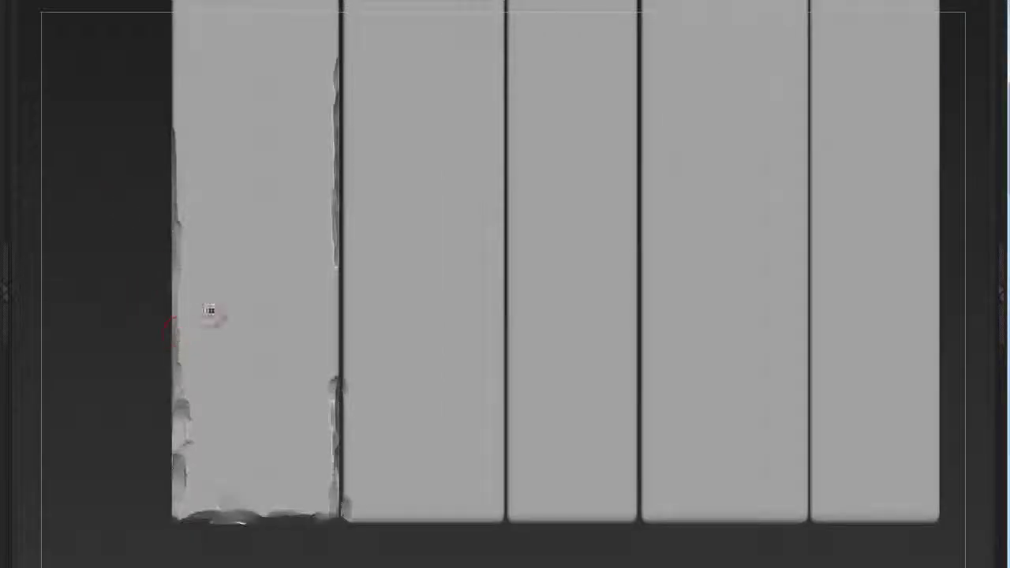
Step: Solo the leftmost plank and roughen and chip its right edge
ctrl+shift+click(241, 332)
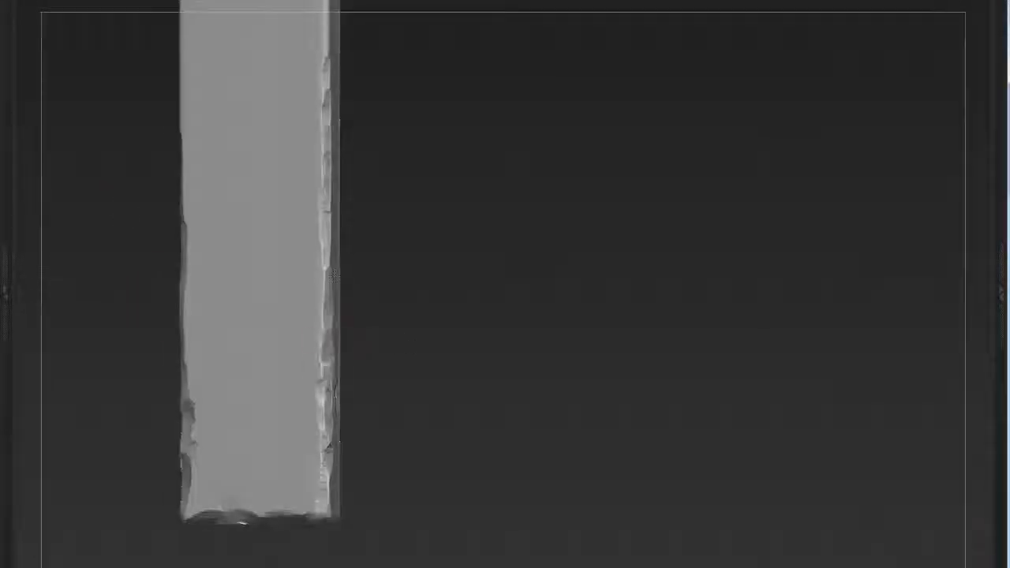
alt+drag(332, 390, 361, 298)
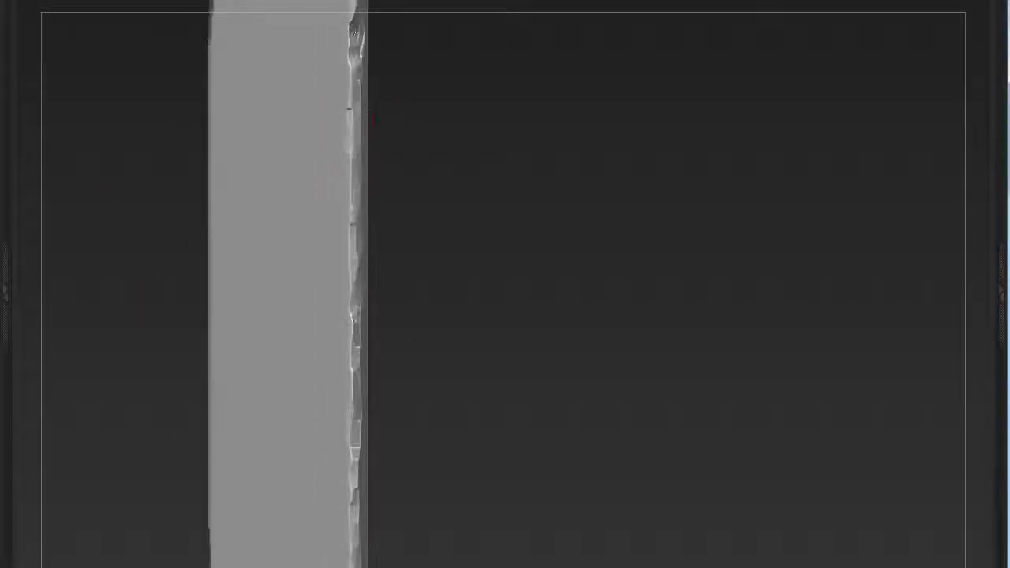
mouse_move(361, 298)
alt+mouse_down()
mouse_move(363, 409)
mouse_move(362, 260)
mouse_move(383, 158)
alt+mouse_up()
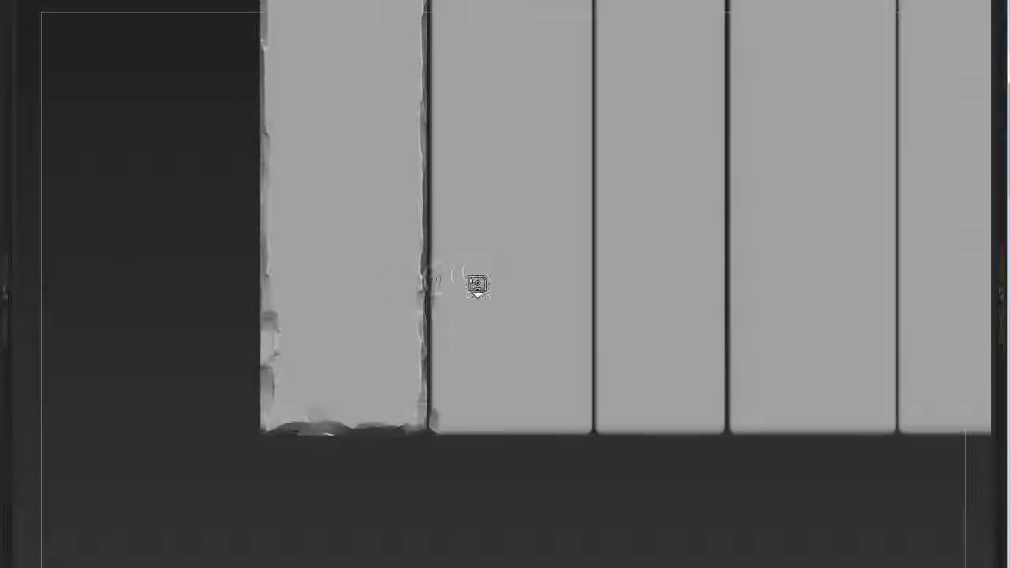
alt+drag(476, 284, 615, 288)
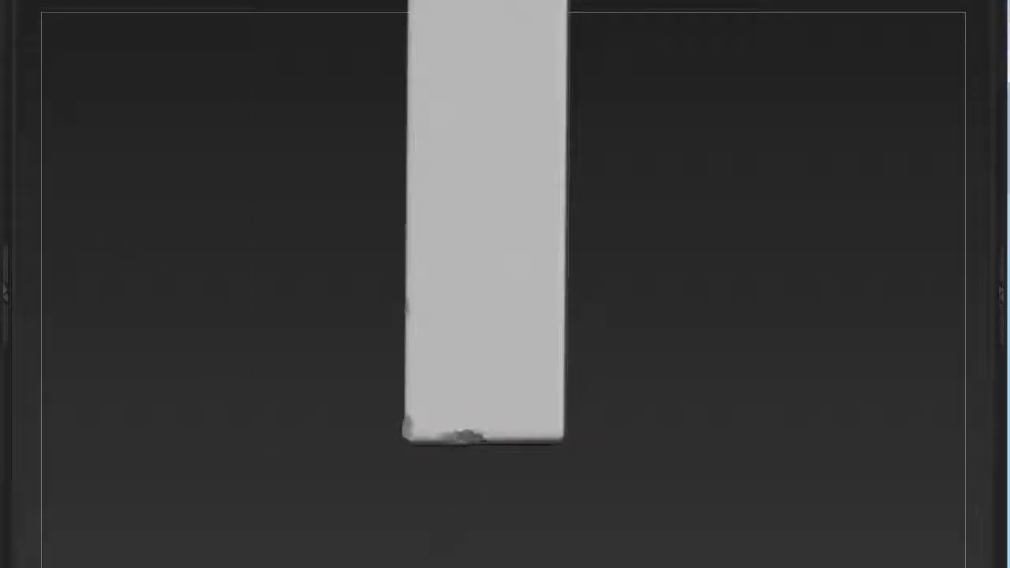
alt+drag(485, 237, 490, 394)
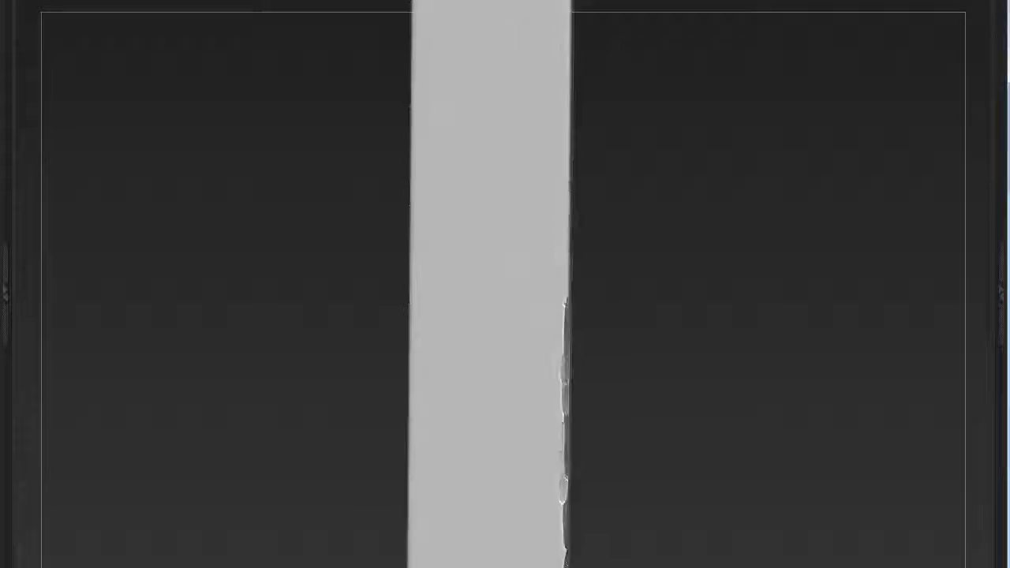
alt+drag(565, 314, 581, 314)
drag(585, 220, 628, 509)
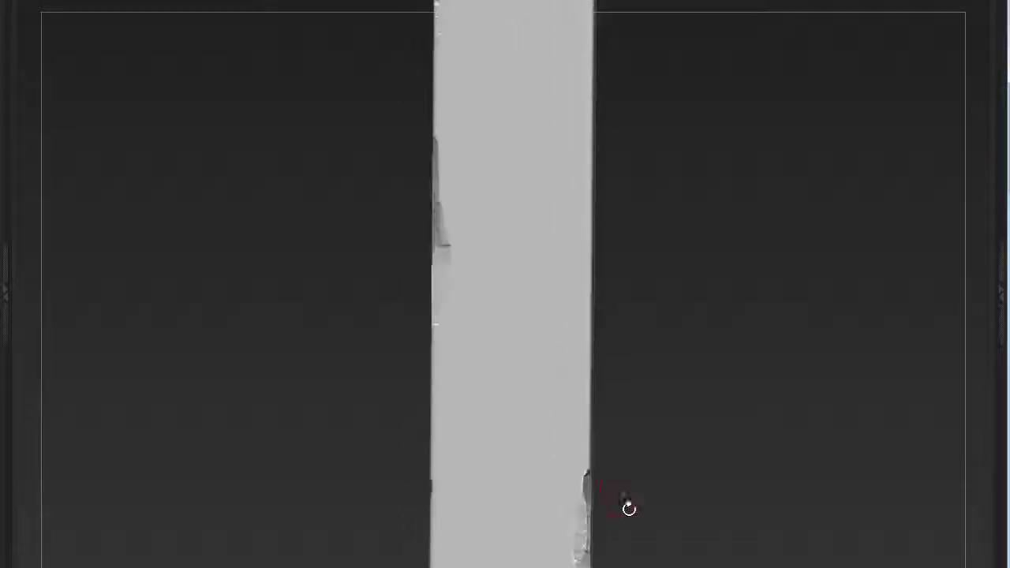
mouse_move(617, 356)
alt+mouse_down()
mouse_move(620, 434)
mouse_move(552, 355)
mouse_move(438, 284)
mouse_move(357, 171)
mouse_move(338, 256)
alt+mouse_up()
Step: Show and frame all five planks, then isolate the middle plank to inspect its edges
ctrl+shift+click(507, 407)
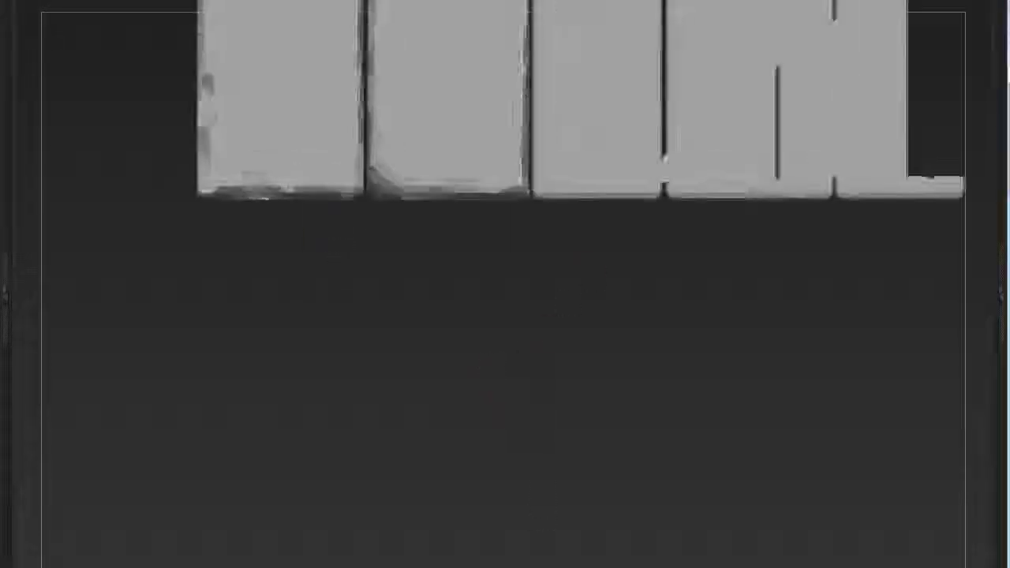
key(f)
ctrl+shift+click(498, 372)
mouse_move(589, 277)
mouse_down()
mouse_move(423, 419)
mouse_move(436, 287)
mouse_up()
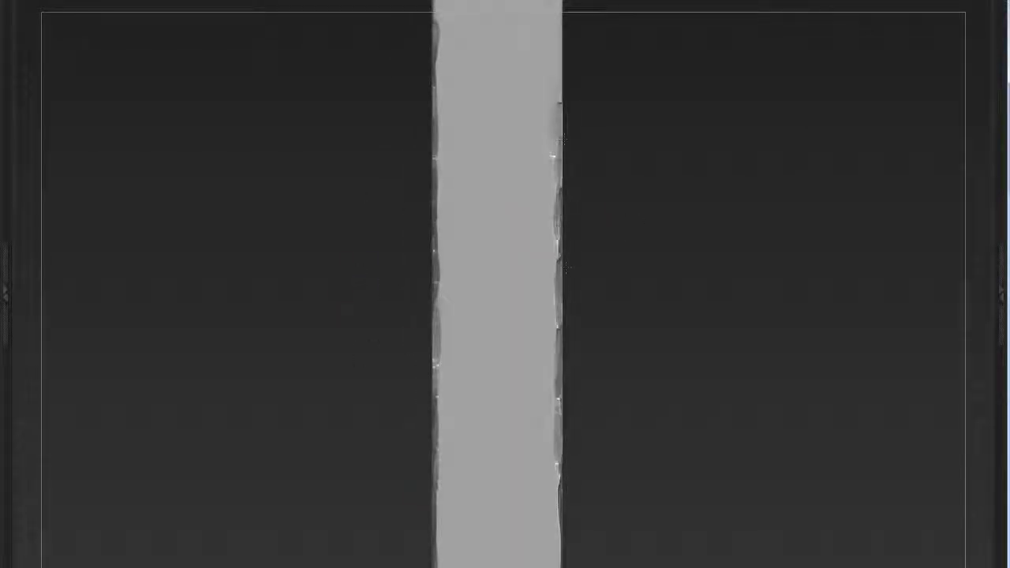
mouse_move(563, 266)
mouse_down()
mouse_move(578, 268)
mouse_move(618, 440)
mouse_up()
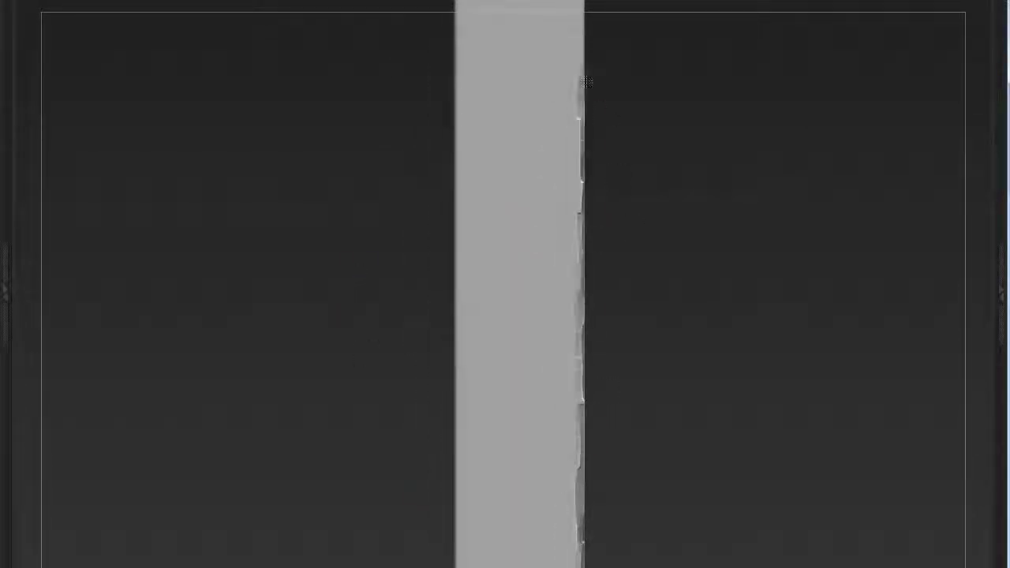
drag(586, 82, 597, 422)
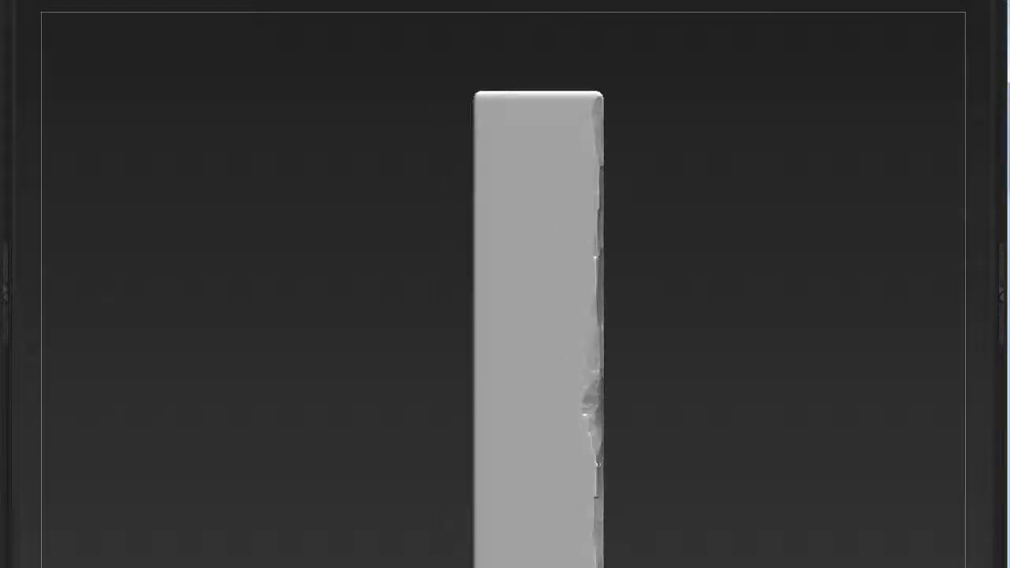
drag(489, 394, 451, 207)
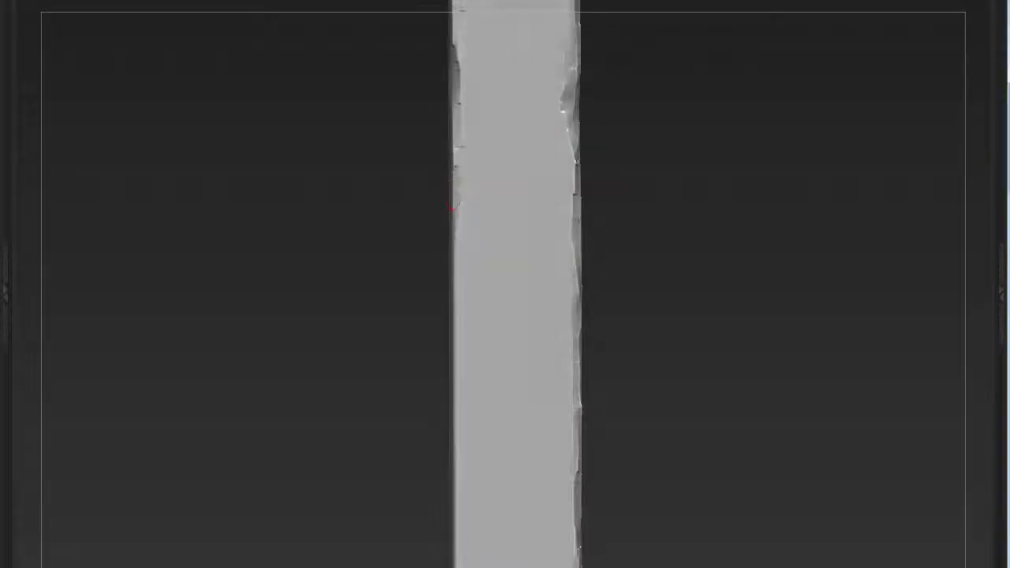
drag(441, 478, 452, 407)
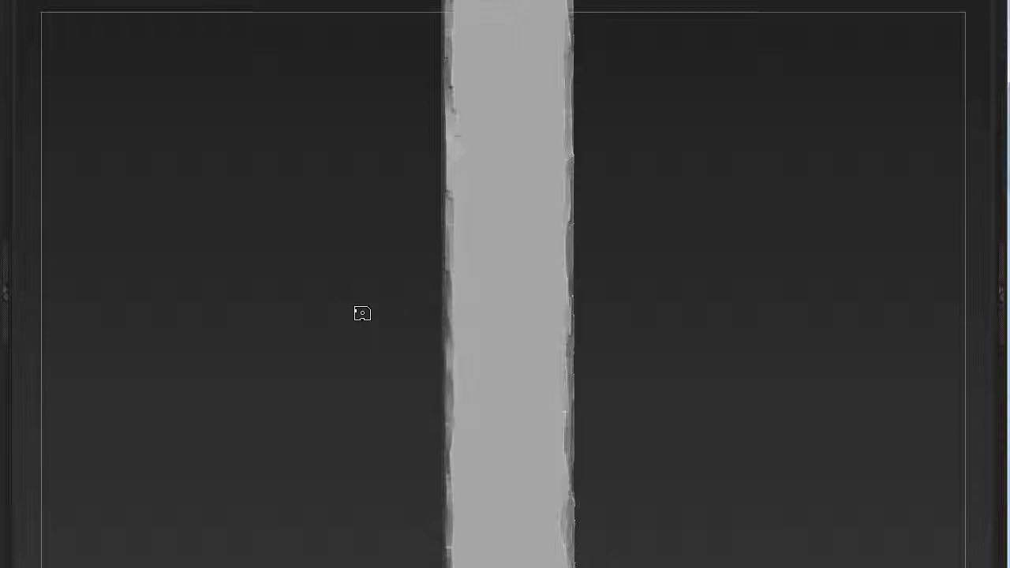
drag(362, 314, 387, 295)
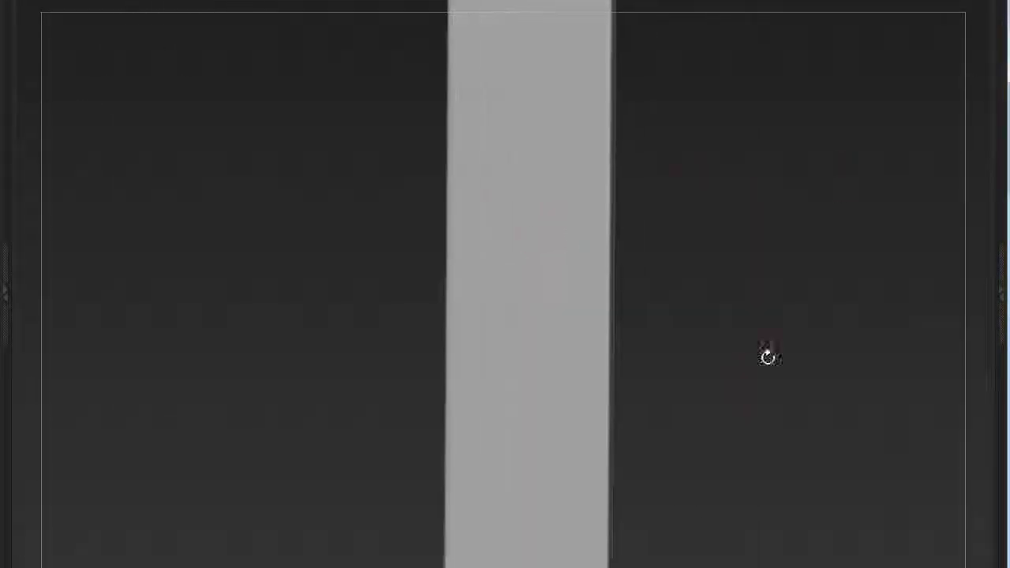
drag(766, 356, 522, 150)
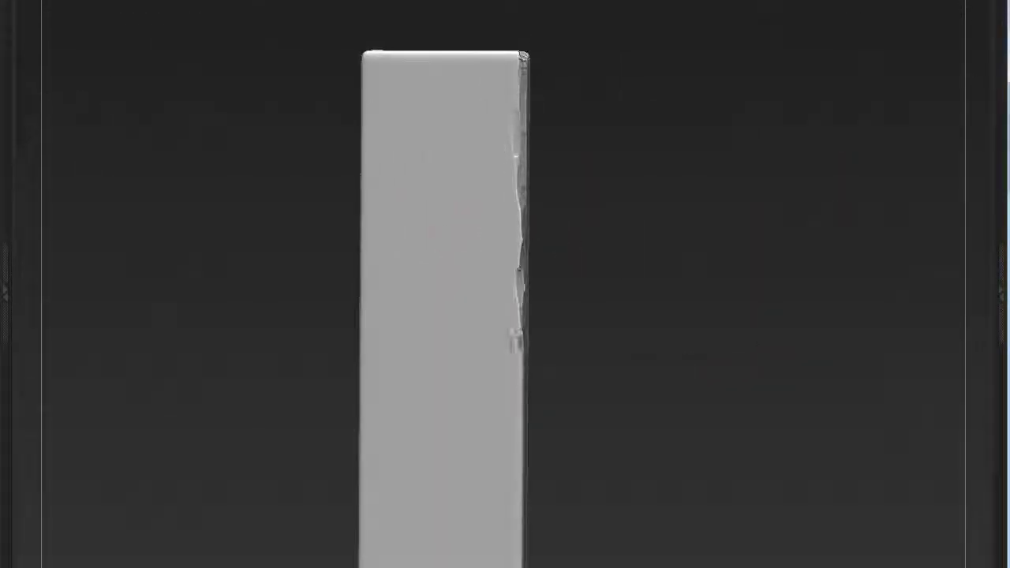
drag(436, 57, 460, 145)
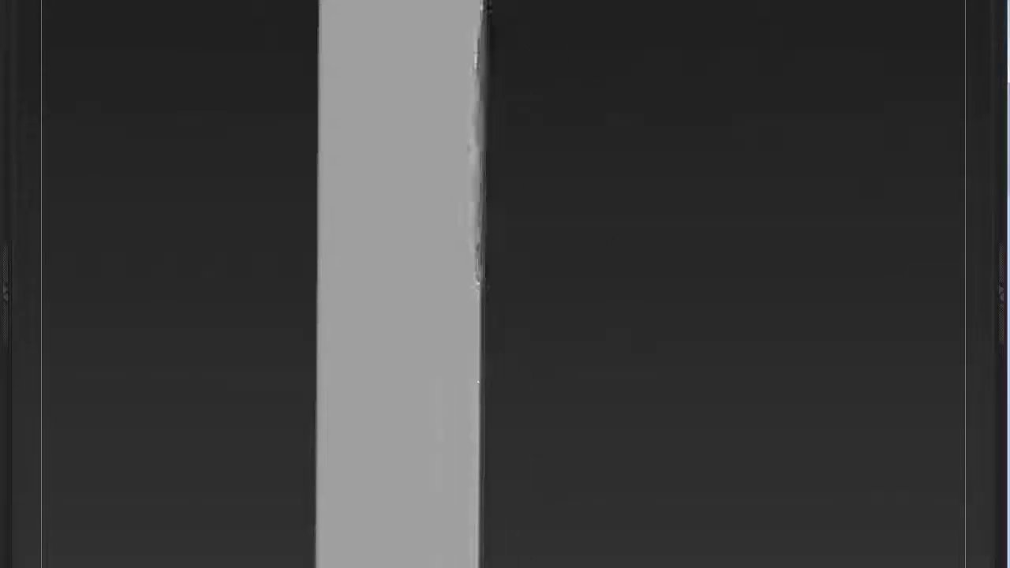
drag(459, 493, 435, 355)
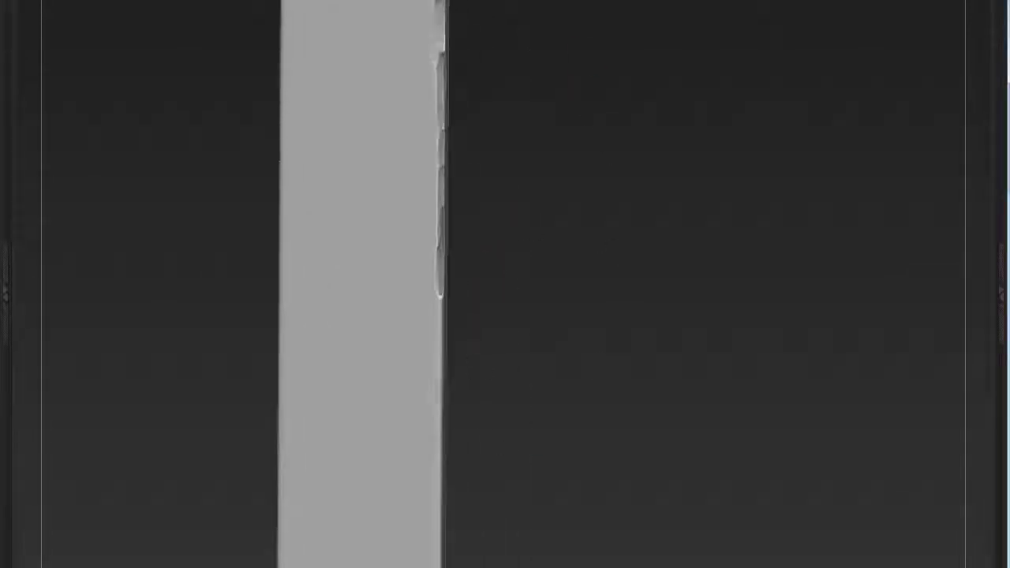
drag(386, 405, 355, 428)
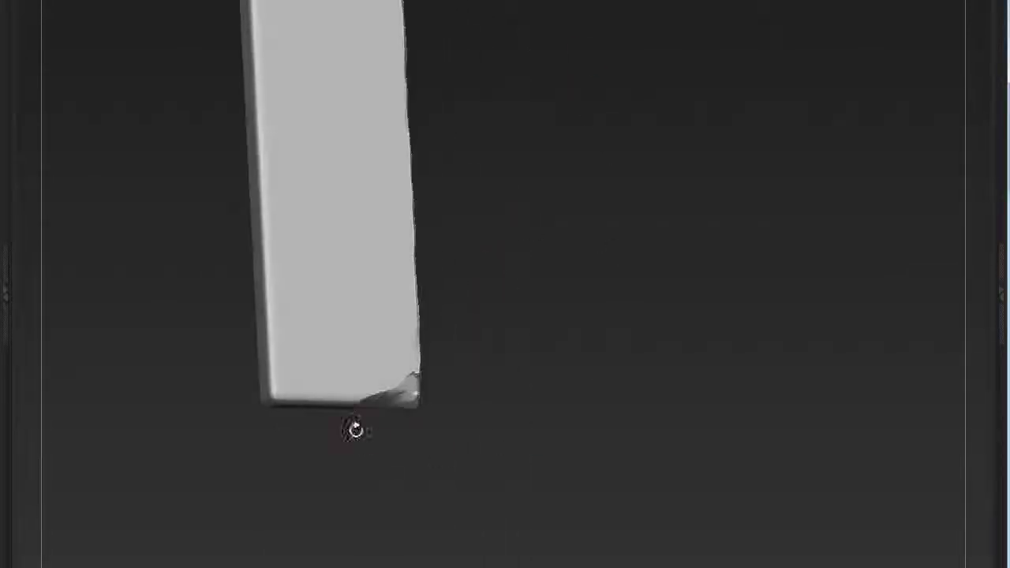
Step: Chip the middle plank's left edge from bottom to top
mouse_move(273, 392)
mouse_down()
mouse_move(268, 265)
mouse_move(378, 429)
mouse_move(363, 68)
mouse_up()
alt+drag(362, 236, 403, 237)
mouse_move(417, 382)
mouse_down()
mouse_move(409, 284)
mouse_move(442, 95)
mouse_up()
mouse_move(442, 236)
alt+mouse_down()
mouse_move(442, 387)
mouse_move(422, 392)
alt+mouse_up()
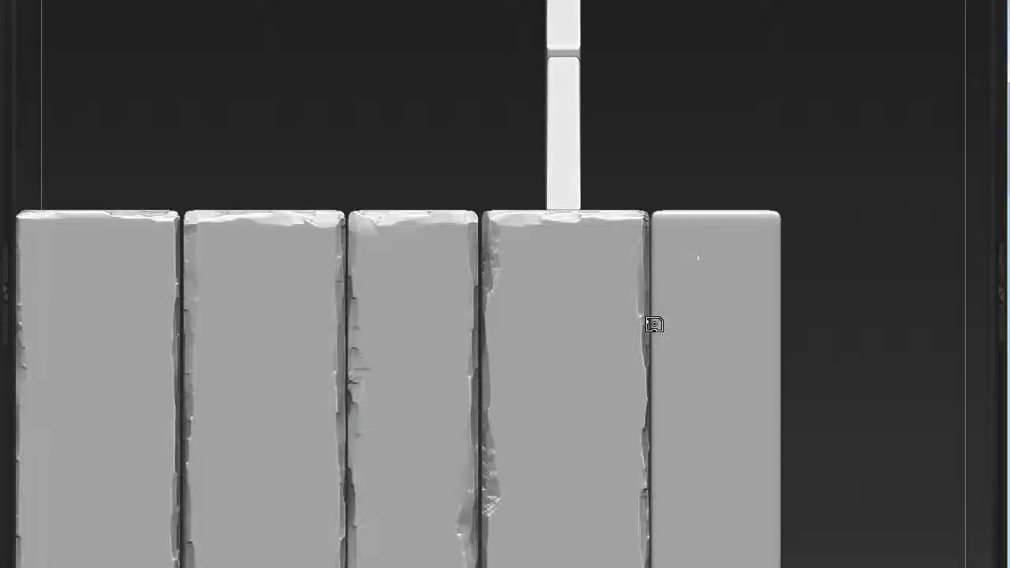
Step: Solo the rightmost plank and nick its upper right edge
ctrl+shift+click(661, 276)
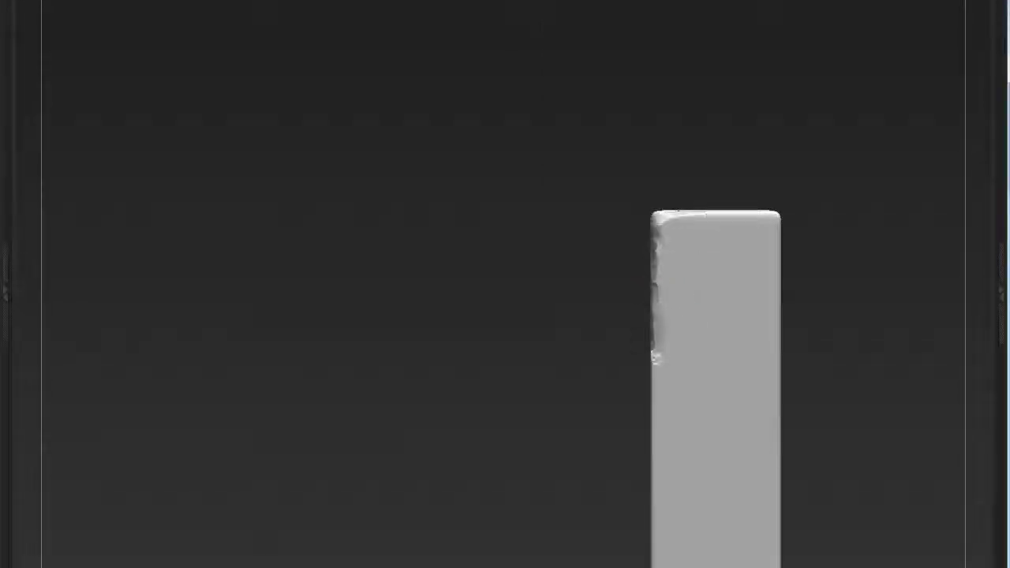
alt+drag(789, 441, 568, 204)
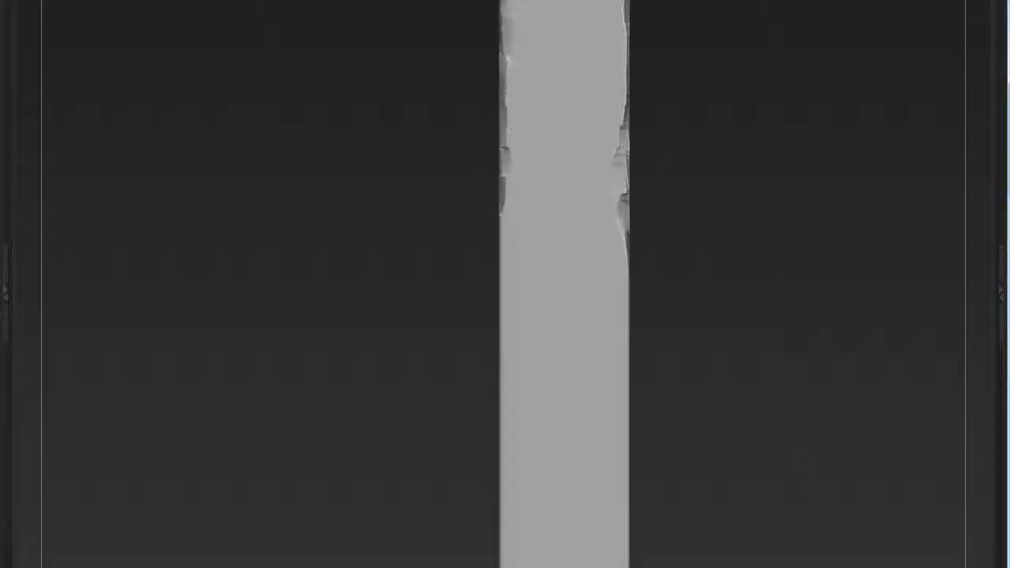
drag(497, 237, 510, 258)
mouse_move(519, 541)
alt+mouse_down()
mouse_move(484, 282)
mouse_move(446, 284)
alt+mouse_up()
mouse_move(465, 350)
alt+mouse_down()
mouse_move(477, 198)
mouse_move(505, 207)
mouse_move(521, 260)
alt+mouse_up()
alt+drag(566, 284, 575, 284)
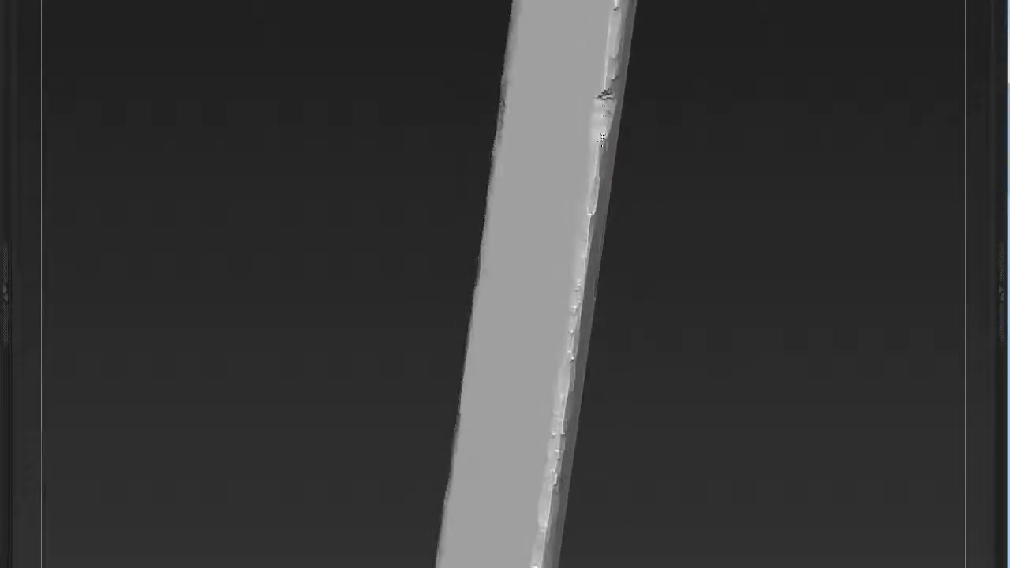
shift+drag(618, 108, 592, 240)
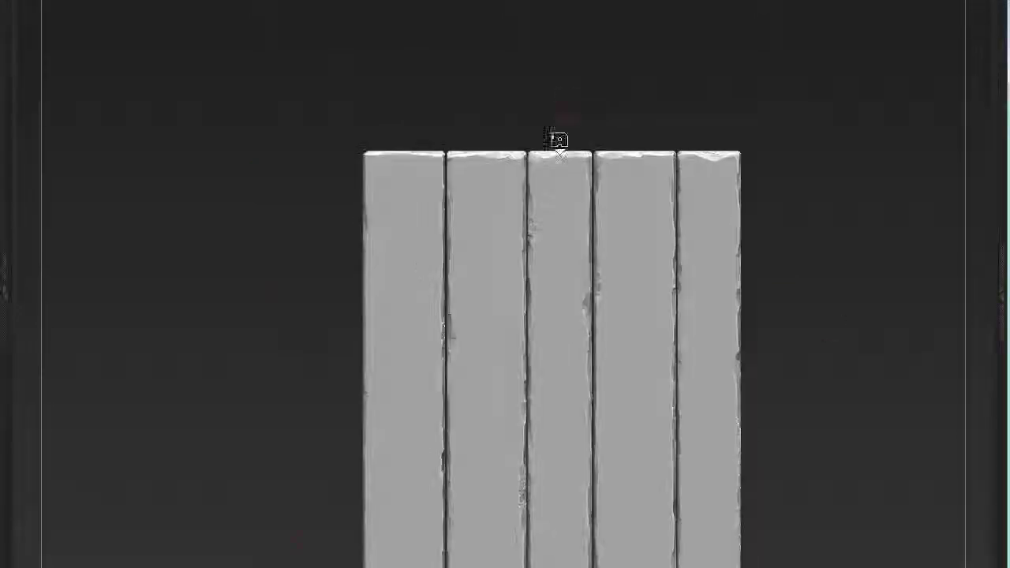
Step: Import a wood-grain alpha image from disk into the Alpha library
key(space)
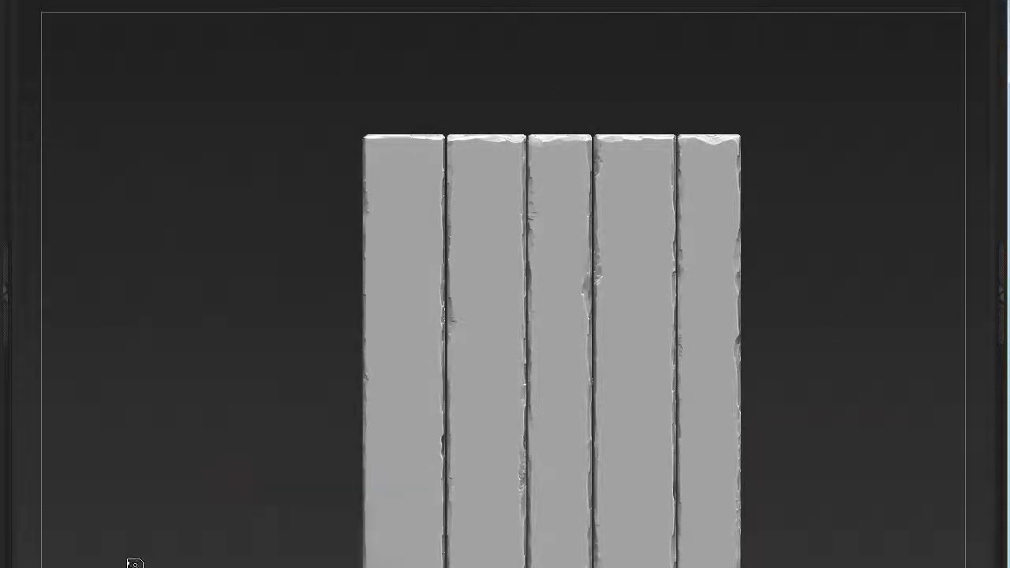
click(131, 559)
click(440, 158)
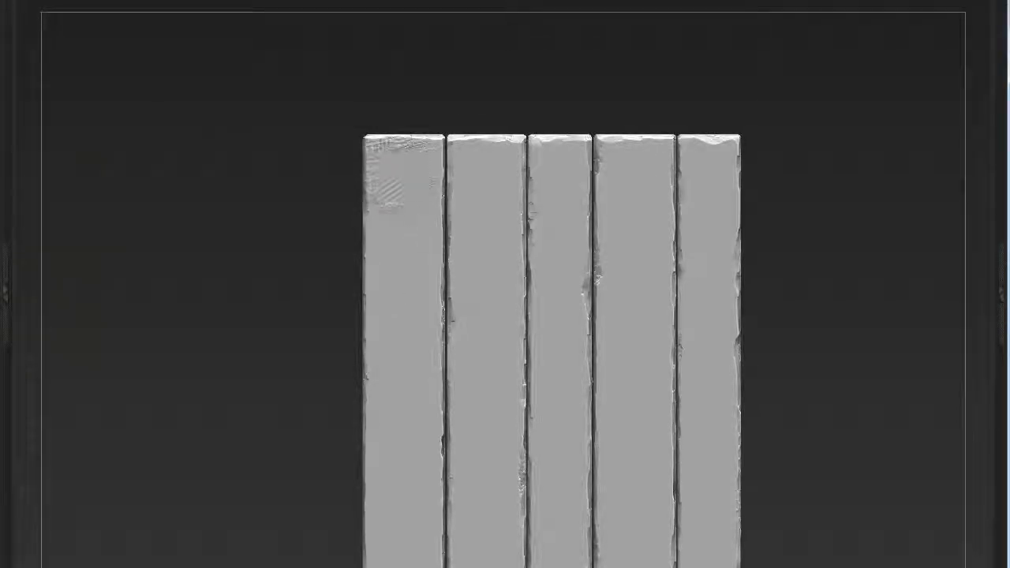
click(131, 560)
scroll(781, 126, down, 5)
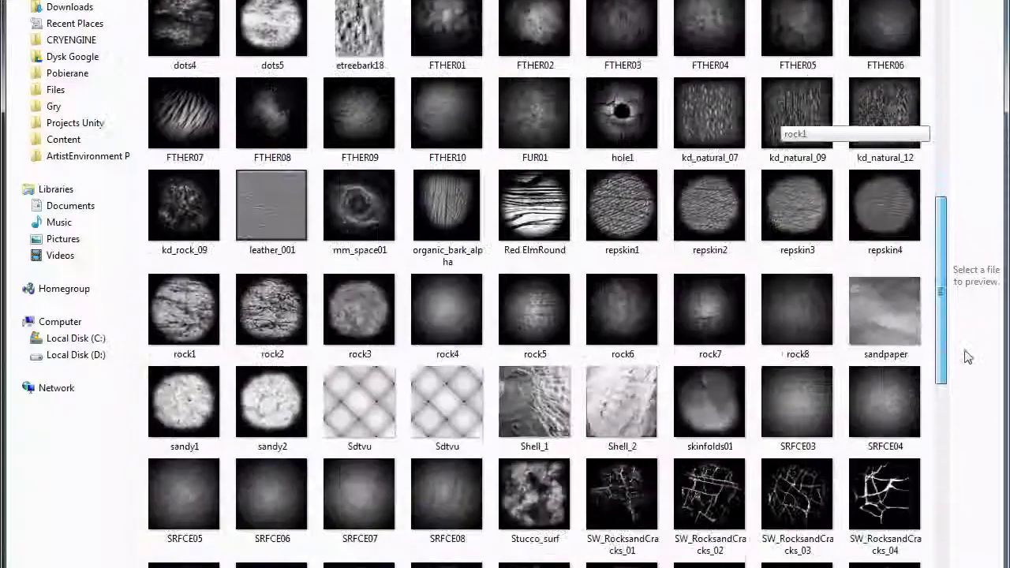
scroll(794, 333, down, 3)
scroll(637, 367, down, 5)
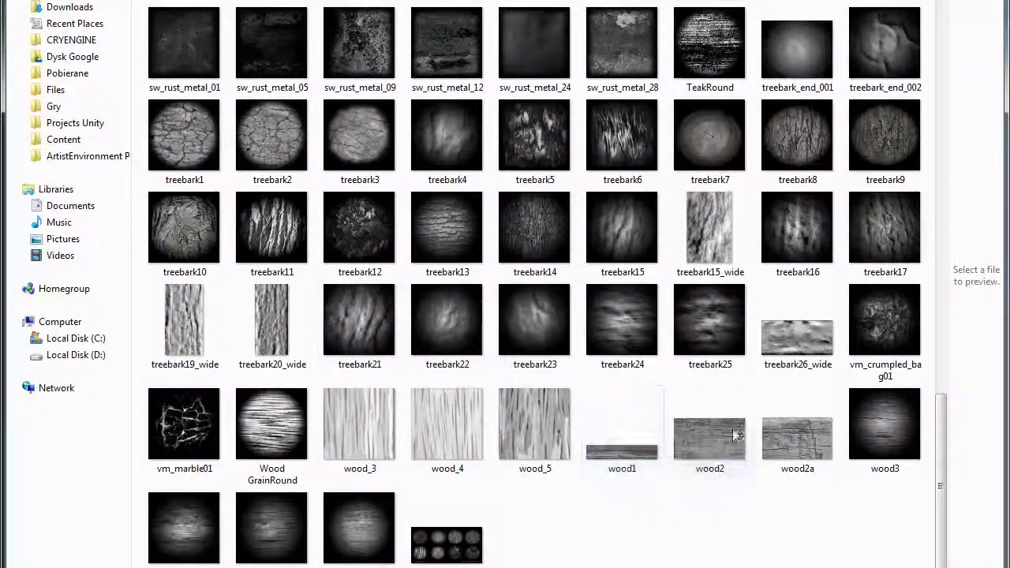
double_click(359, 527)
scroll(407, 167, up, 2)
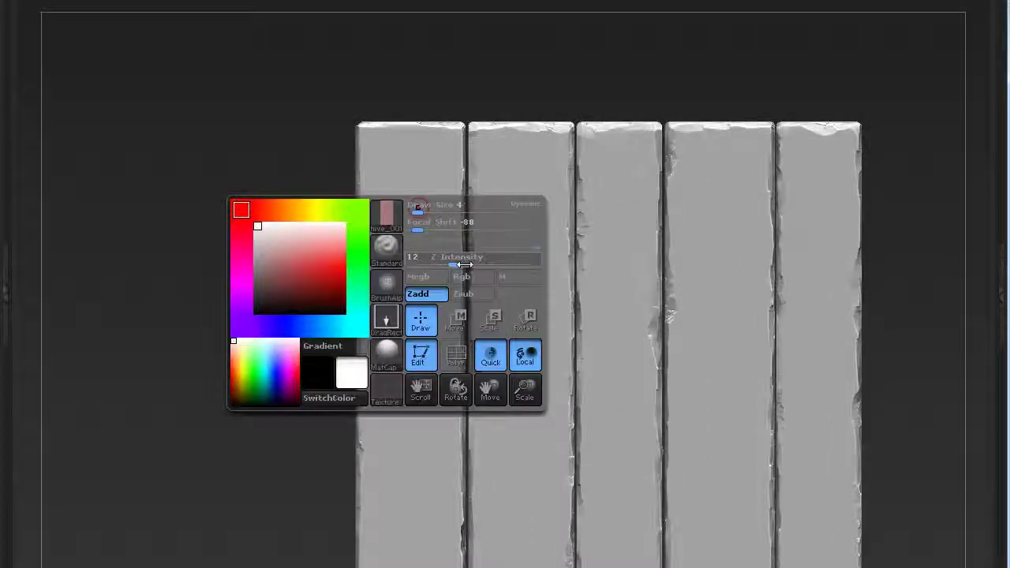
Step: Undo a bad grain stroke, restamp wood grain across planks 1–3, and select the wood5 alpha
drag(614, 171, 397, 221)
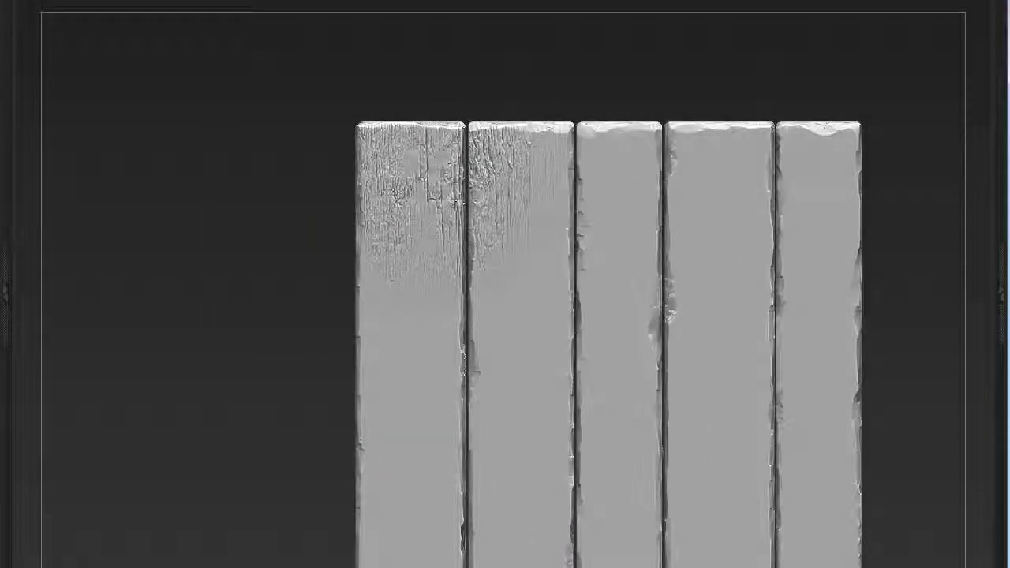
key(ctrl+z)
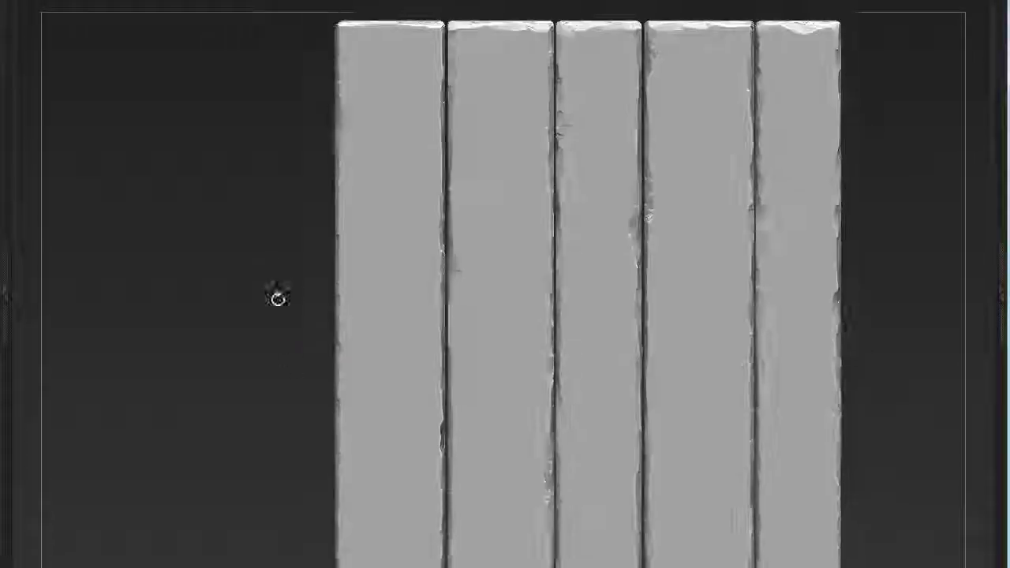
key(space)
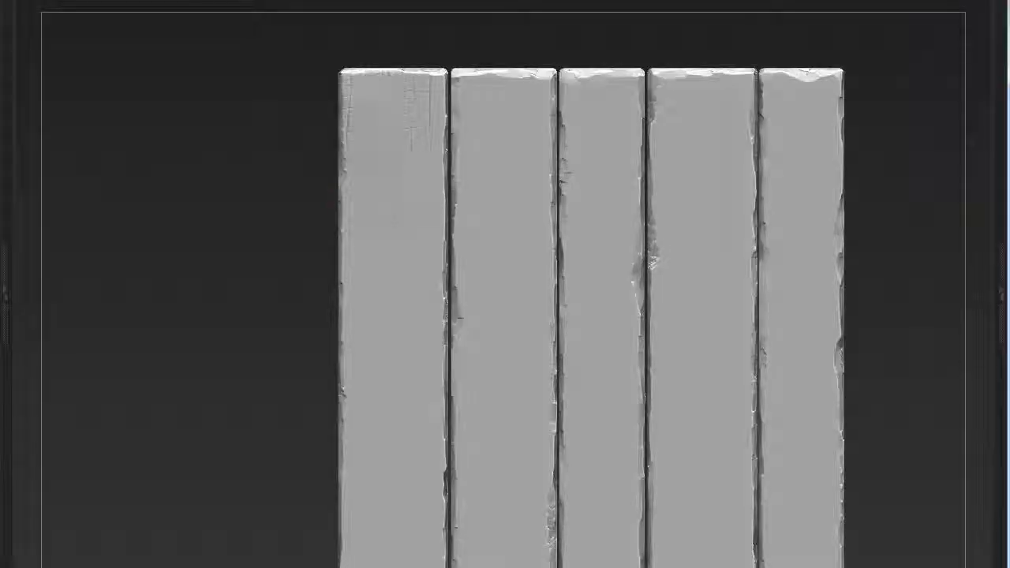
drag(505, 118, 319, 112)
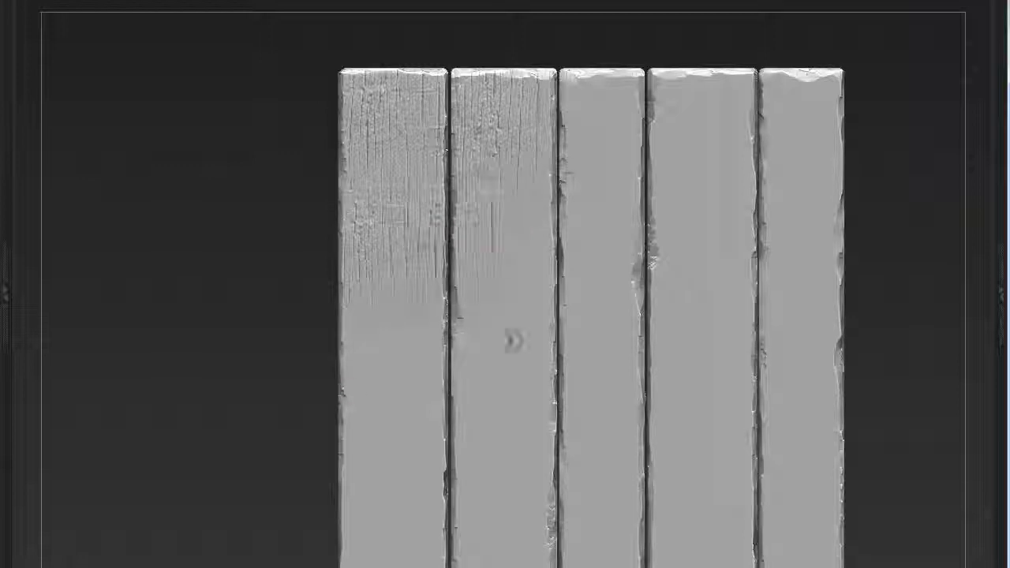
mouse_move(512, 341)
mouse_down()
mouse_move(261, 279)
mouse_move(220, 340)
mouse_up()
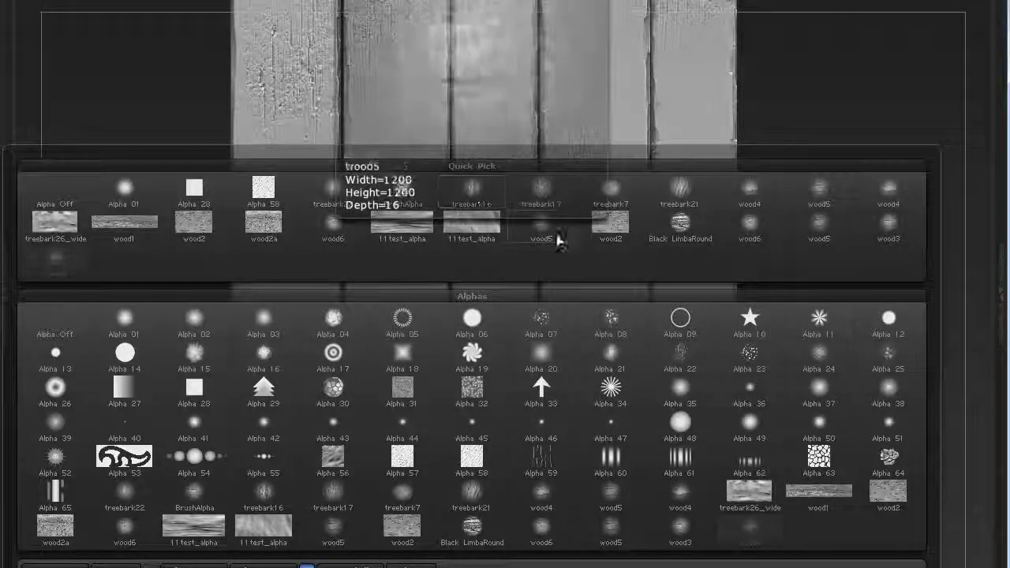
click(556, 237)
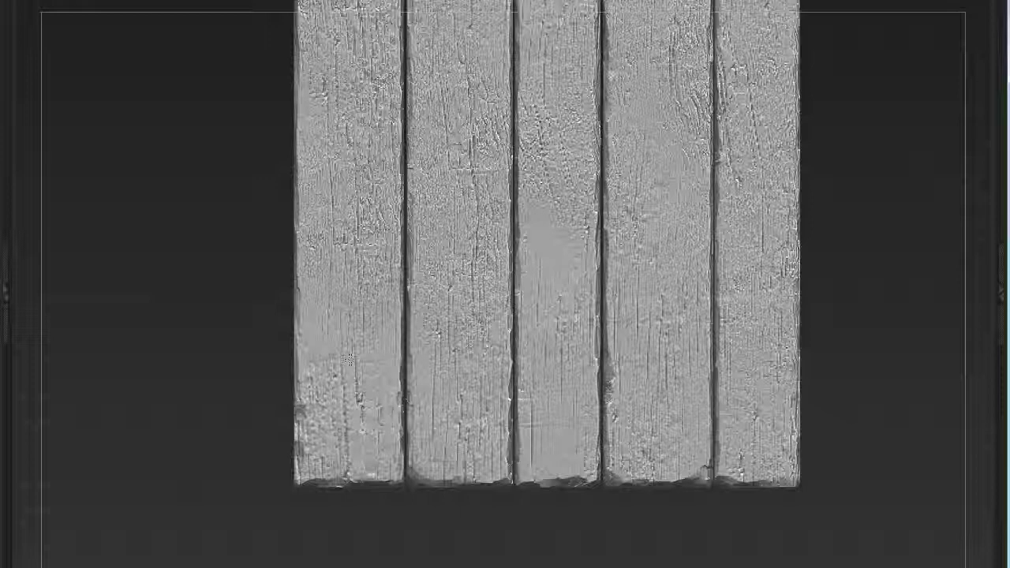
Step: Add one grain stroke near the lower-left plank and switch to the MP_Grey material
drag(349, 359, 355, 403)
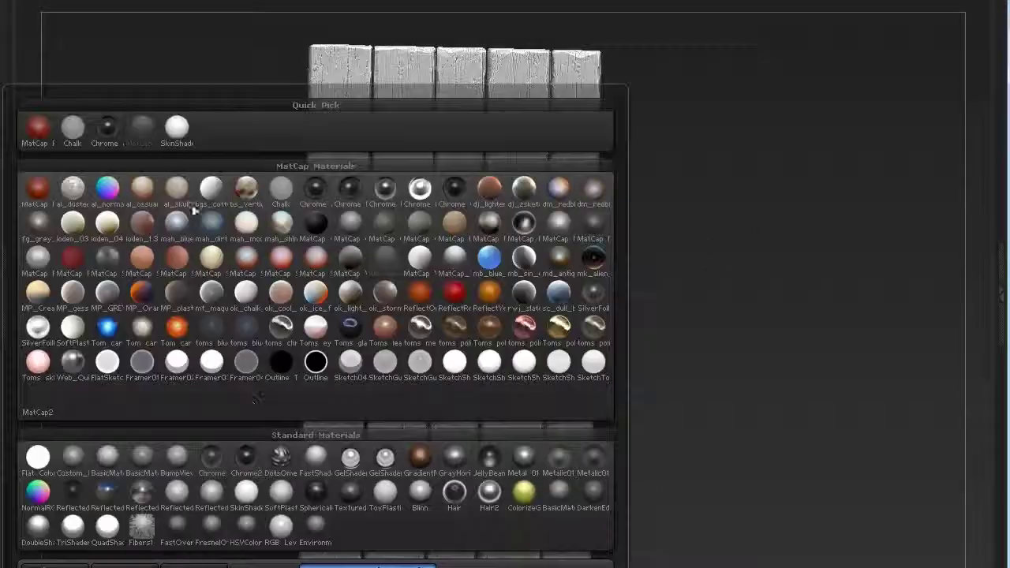
click(106, 292)
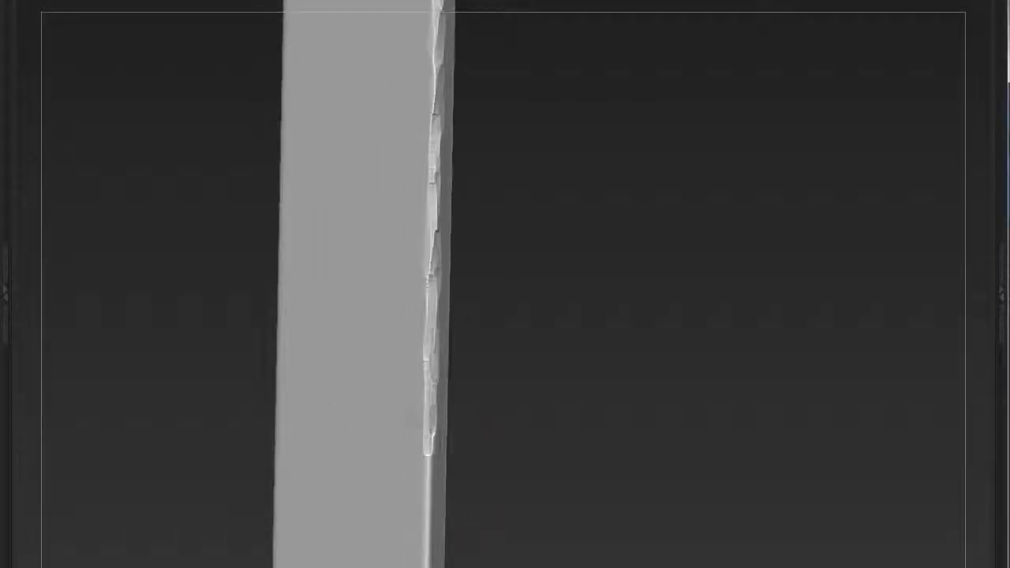
Step: Refine the chipped right edge and chip the bottom edge of the plank
mouse_move(431, 378)
mouse_down()
mouse_move(440, 563)
mouse_move(584, 205)
mouse_up()
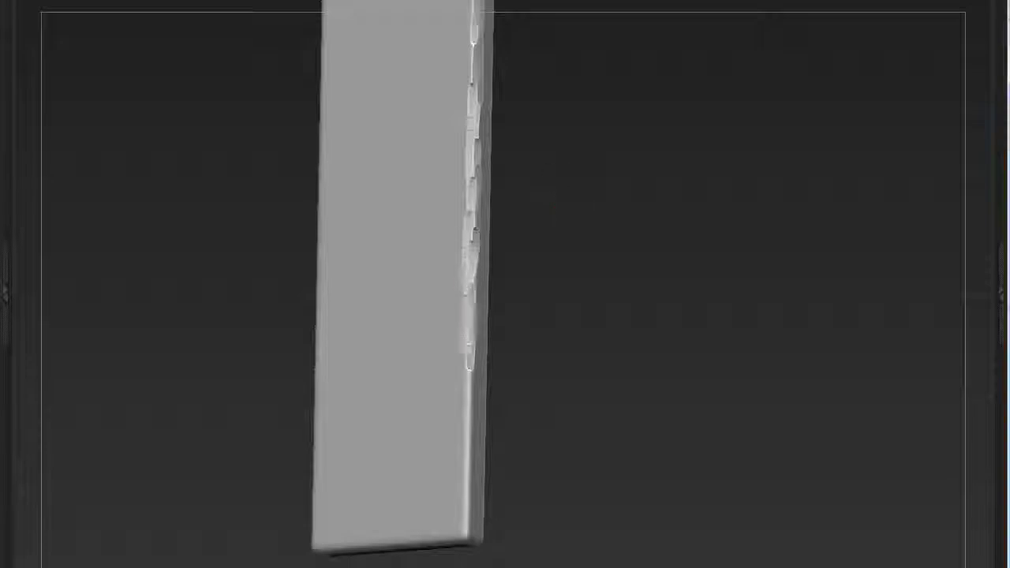
mouse_move(582, 394)
mouse_down()
mouse_move(487, 235)
mouse_move(477, 468)
mouse_up()
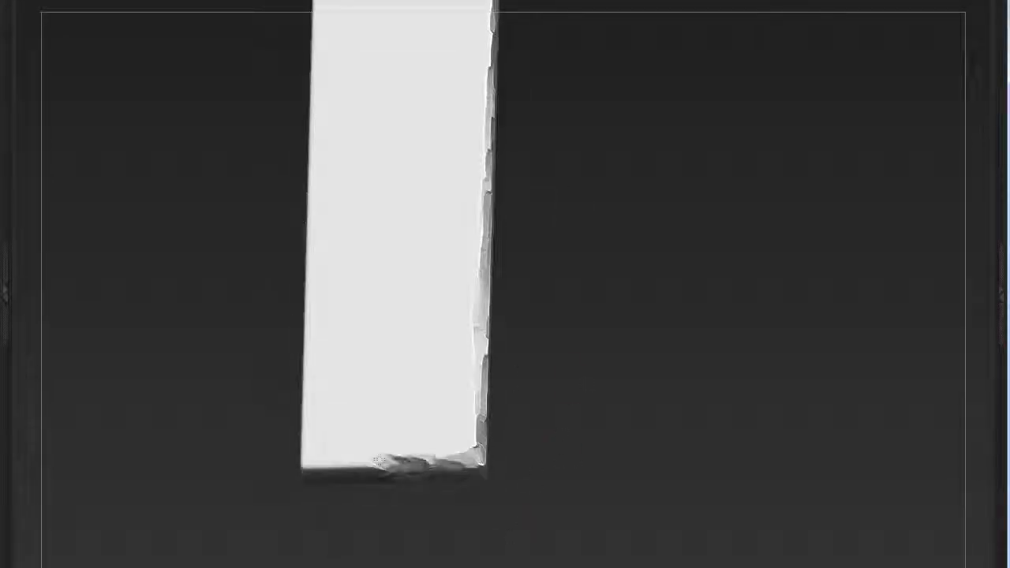
drag(377, 461, 356, 466)
shift+drag(376, 534, 347, 524)
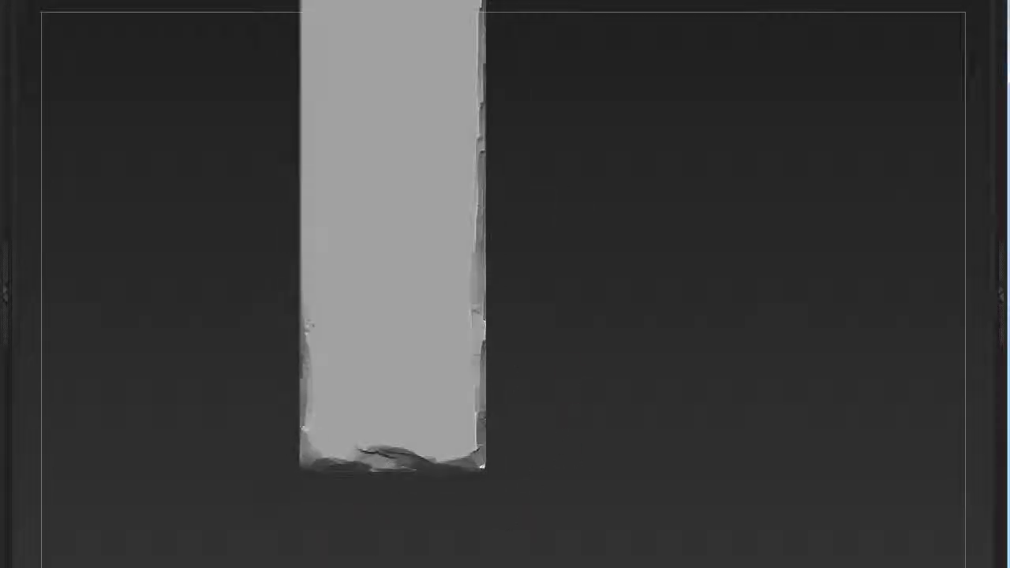
mouse_move(360, 286)
mouse_down()
mouse_move(388, 206)
mouse_move(399, 434)
mouse_up()
mouse_move(307, 101)
mouse_down()
mouse_move(422, 296)
mouse_move(316, 379)
mouse_up()
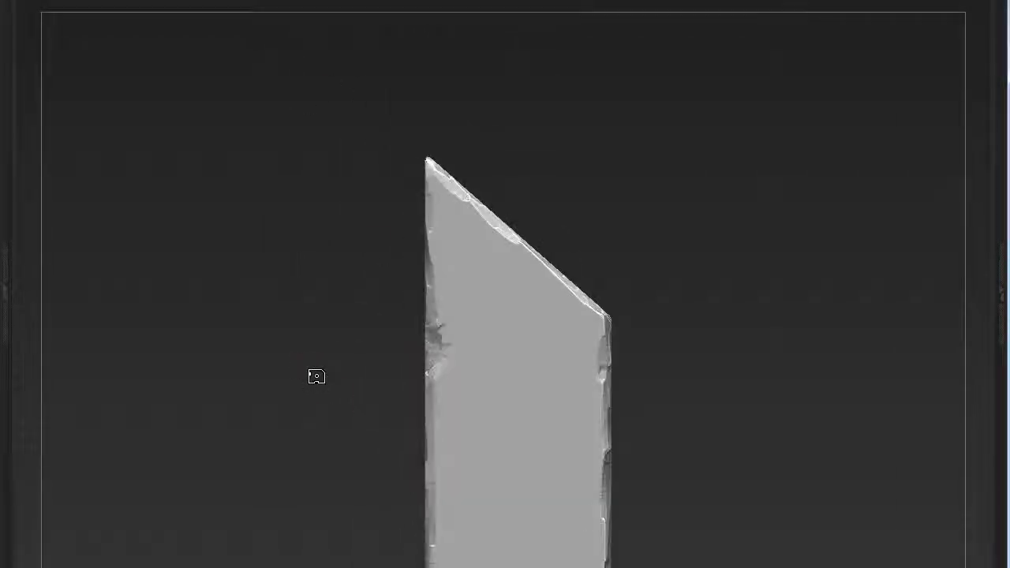
Step: Solo the narrow slanted plank and chip its slanted top edge
ctrl+shift+click(316, 378)
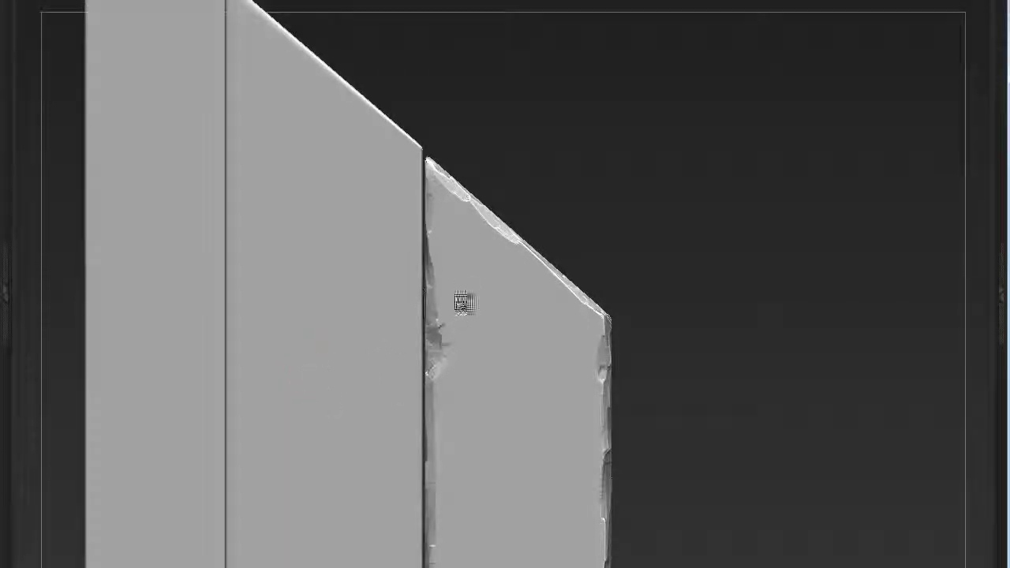
ctrl+shift+click(463, 302)
drag(507, 293, 541, 165)
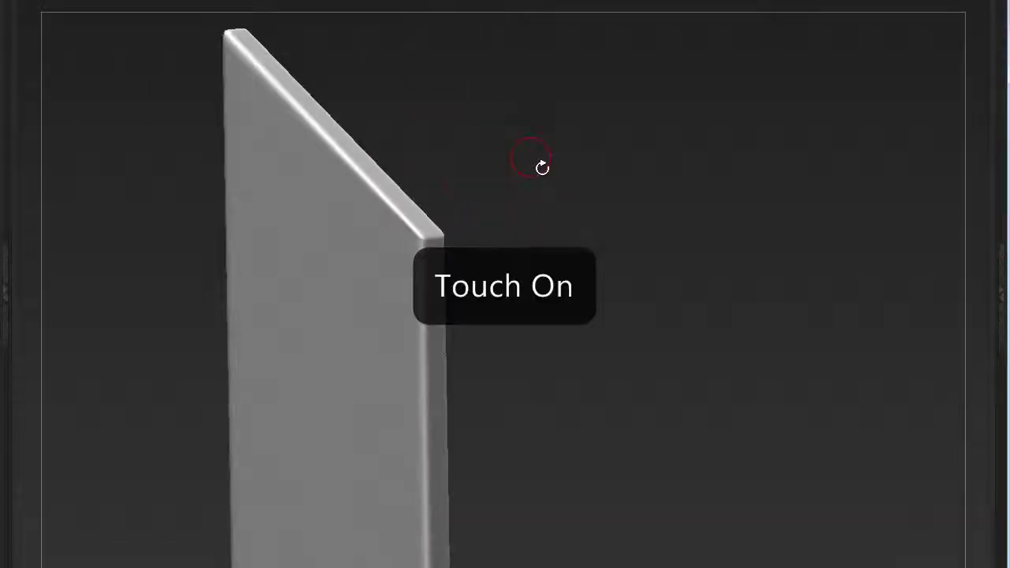
drag(422, 246, 301, 108)
Step: Chip a series of dents down the plank's right edge
drag(427, 284, 425, 465)
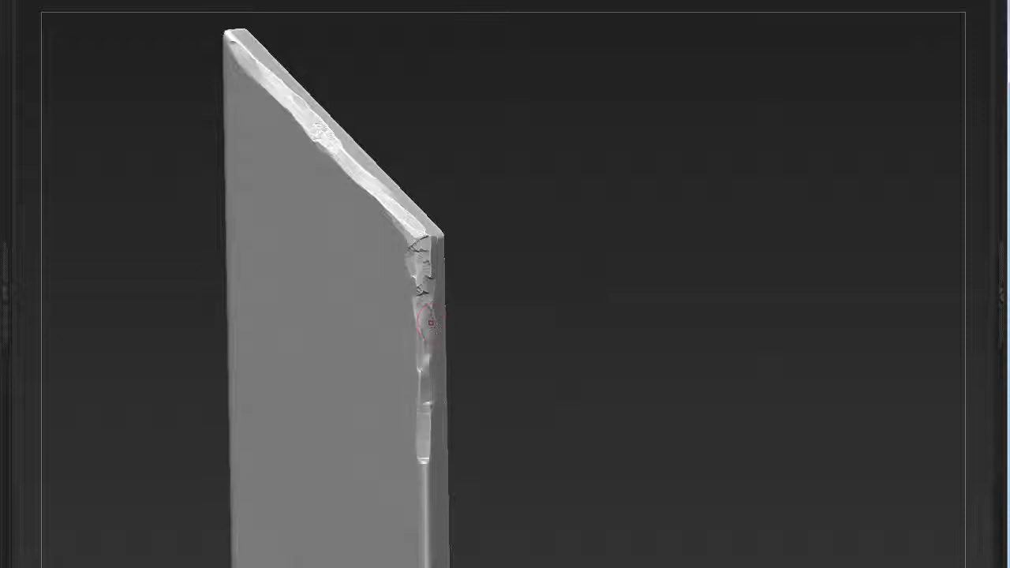
drag(543, 492, 542, 410)
drag(418, 394, 410, 253)
mouse_move(418, 355)
mouse_down()
mouse_move(427, 272)
mouse_move(426, 378)
mouse_up()
drag(552, 474, 580, 473)
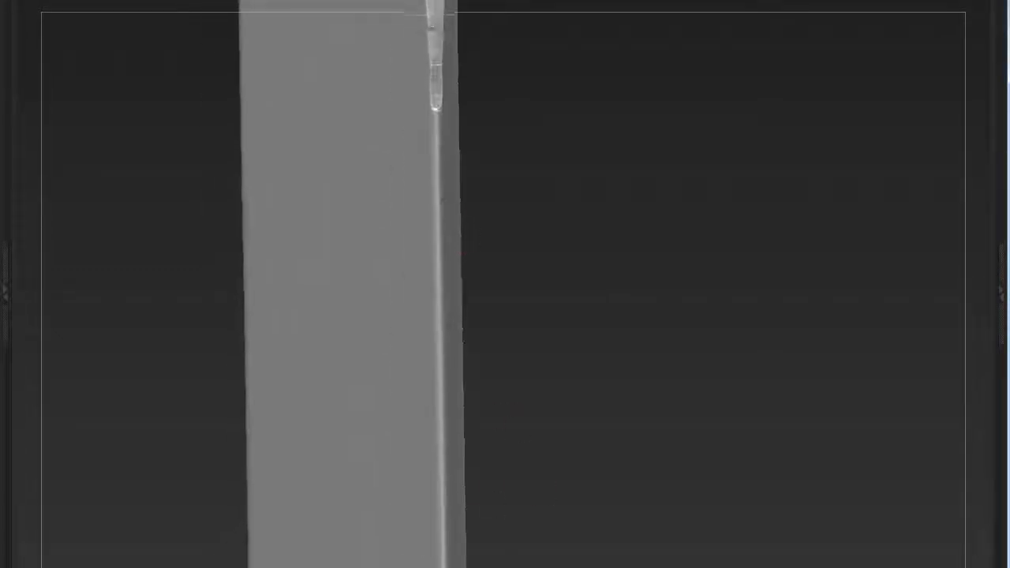
drag(434, 126, 438, 325)
drag(442, 90, 442, 394)
drag(579, 473, 603, 473)
drag(448, 229, 453, 466)
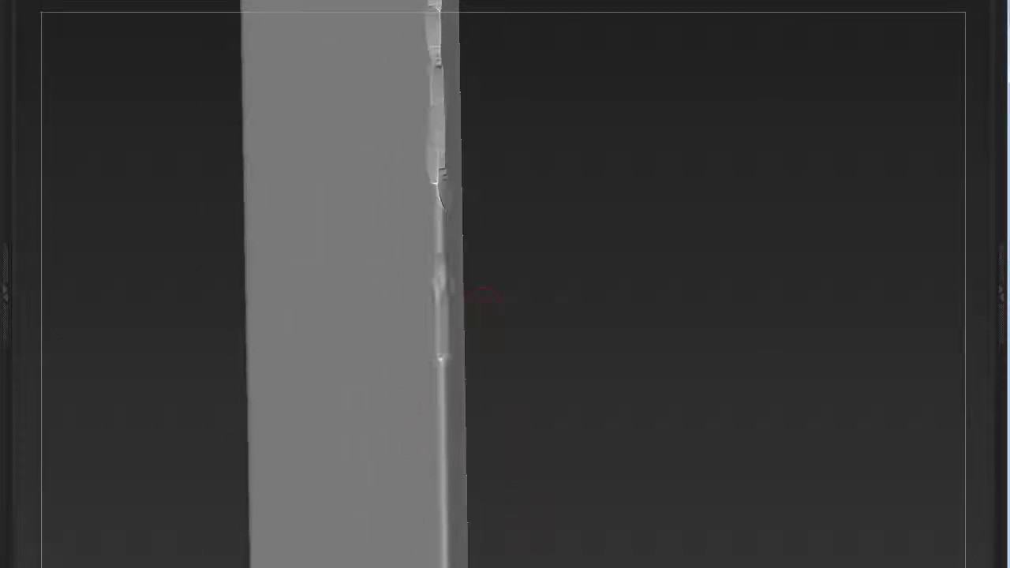
Step: Chip the lower part of the plank's left edge
drag(509, 528, 505, 386)
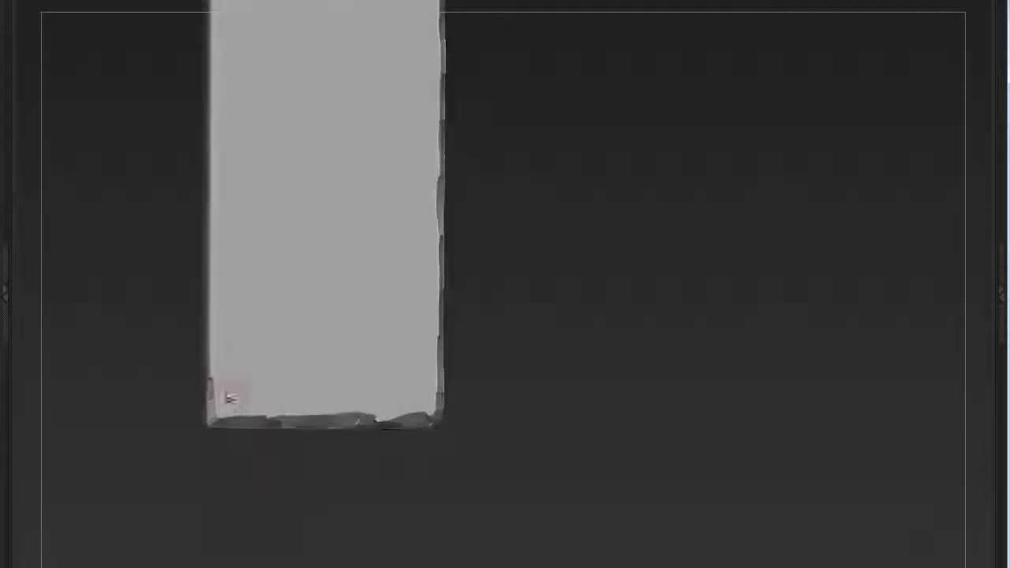
drag(226, 395, 209, 74)
drag(177, 114, 260, 269)
drag(298, 410, 305, 25)
mouse_move(351, 316)
mouse_down()
mouse_move(351, 0)
mouse_move(335, 50)
mouse_up()
drag(335, 245, 334, 0)
Step: Chip the upper left edge, then smooth it along its full length
drag(288, 161, 311, 161)
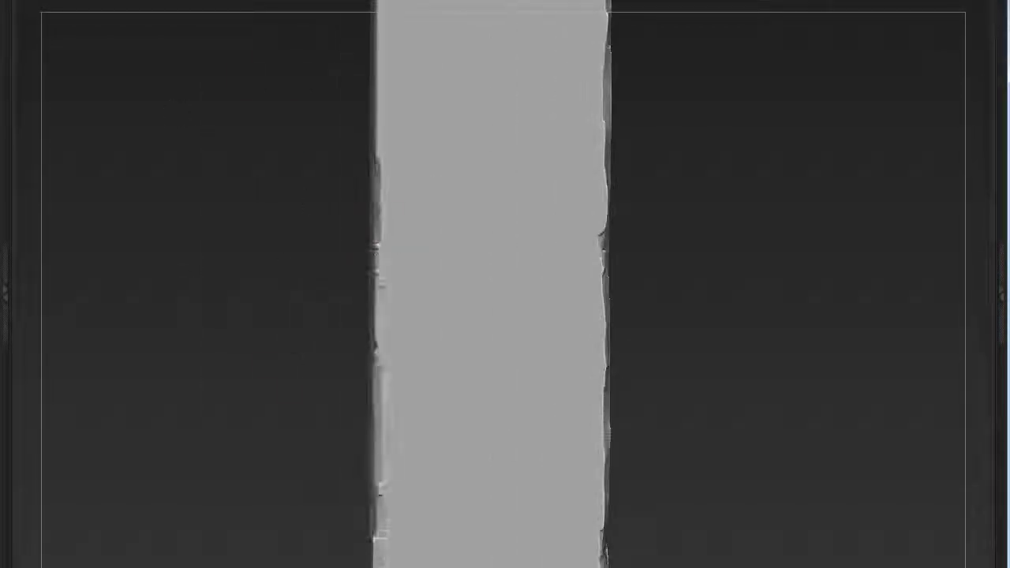
drag(377, 394, 377, 126)
drag(377, 194, 377, 0)
mouse_move(394, 48)
mouse_down()
mouse_move(425, 252)
mouse_move(371, 339)
mouse_move(918, 16)
mouse_up()
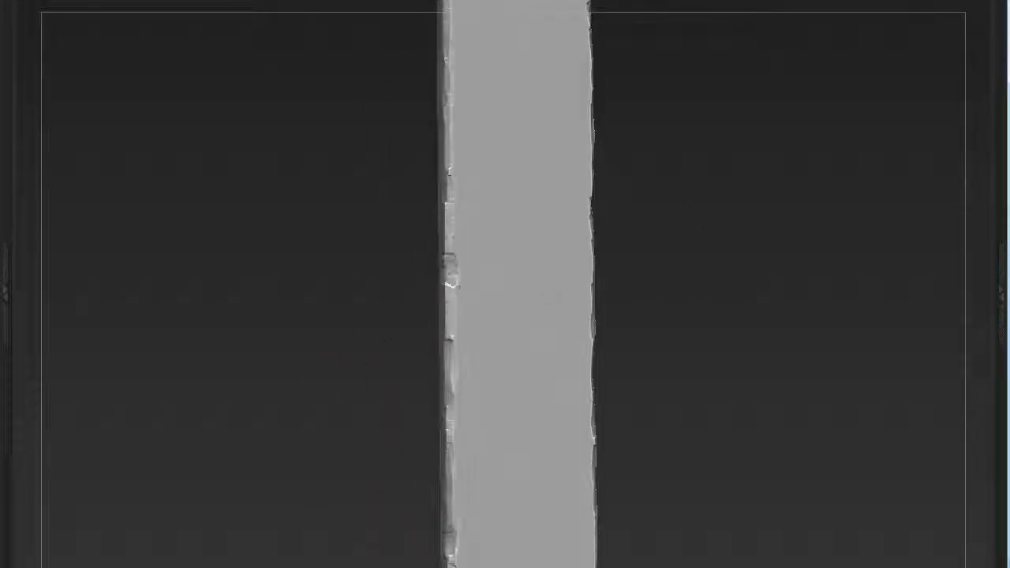
drag(456, 490, 435, 266)
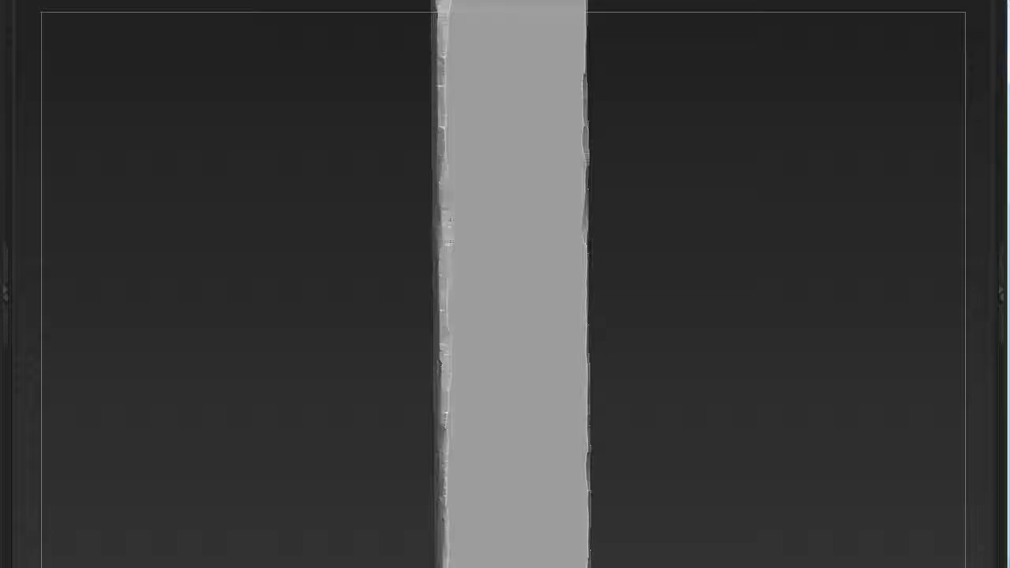
mouse_move(340, 163)
mouse_down()
mouse_move(351, 112)
mouse_move(356, 276)
mouse_move(681, 174)
mouse_up()
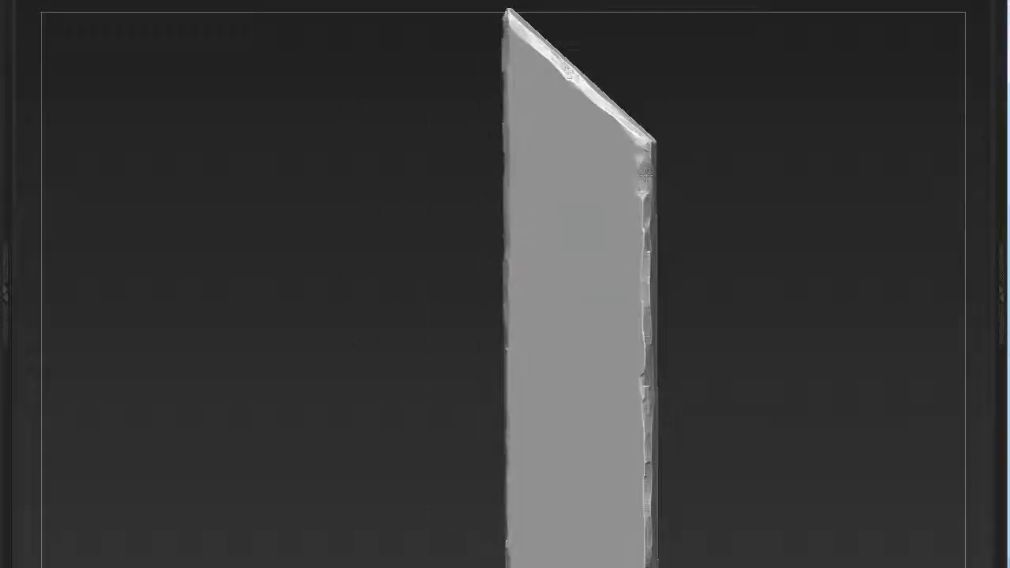
drag(818, 251, 737, 351)
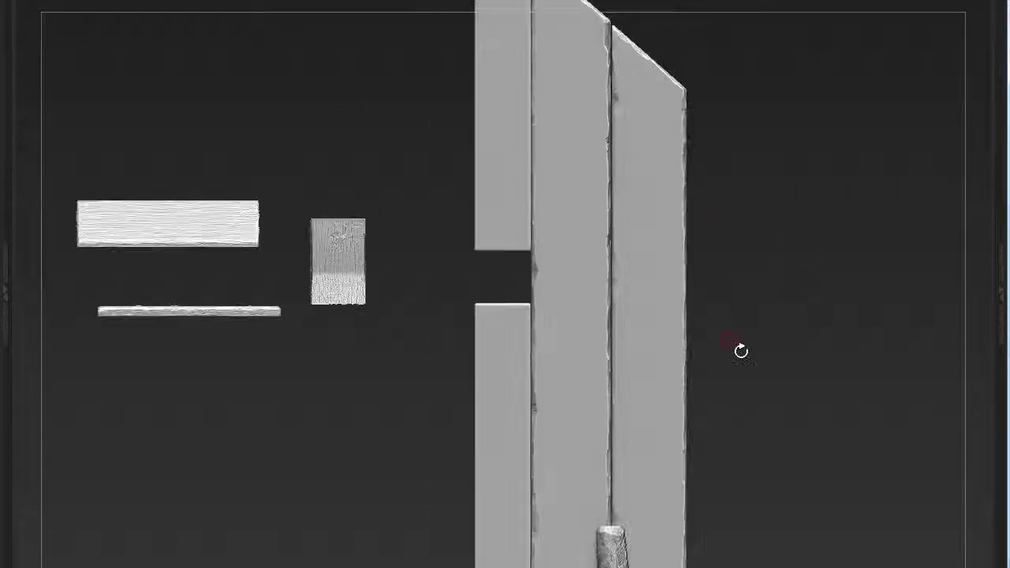
Step: Stand the planks upright and chip the left slab's left edge from bottom to top
mouse_move(576, 347)
mouse_down()
mouse_move(635, 356)
mouse_move(542, 203)
mouse_up()
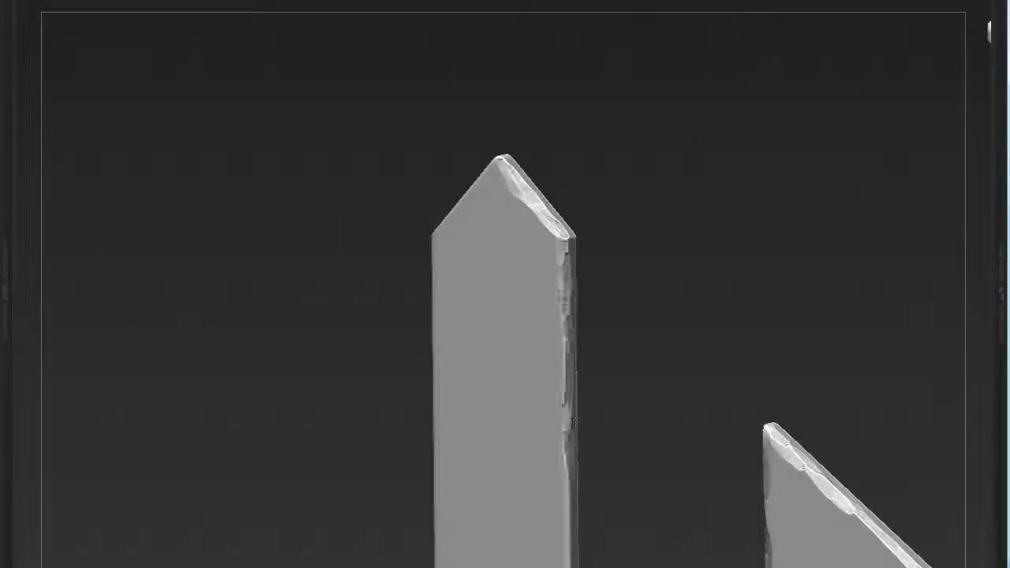
mouse_move(573, 423)
mouse_down()
mouse_move(541, 355)
mouse_move(521, 260)
mouse_move(552, 237)
mouse_up()
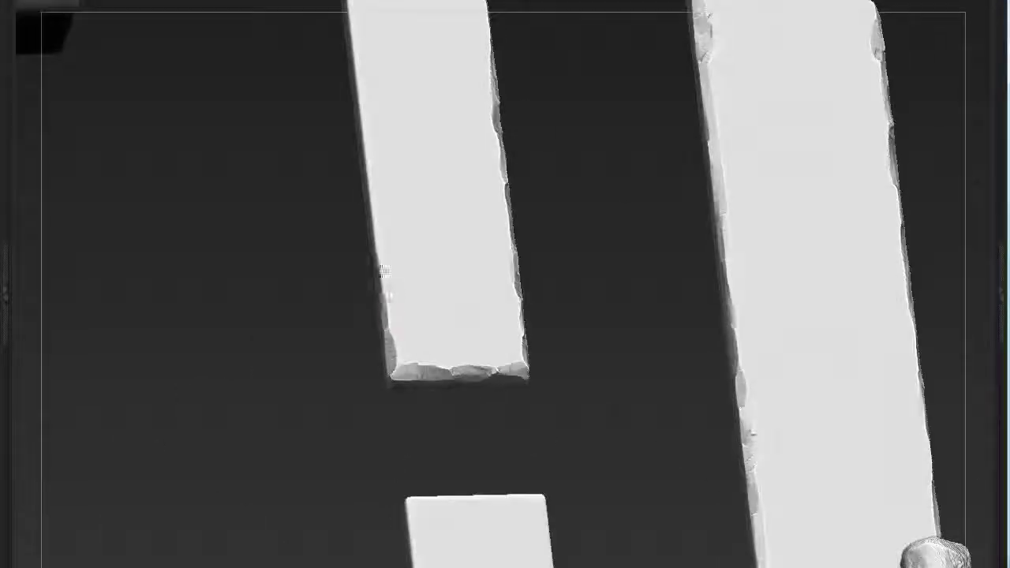
mouse_move(369, 129)
mouse_down()
mouse_move(295, 165)
mouse_move(498, 143)
mouse_move(500, 63)
mouse_move(581, 274)
mouse_up()
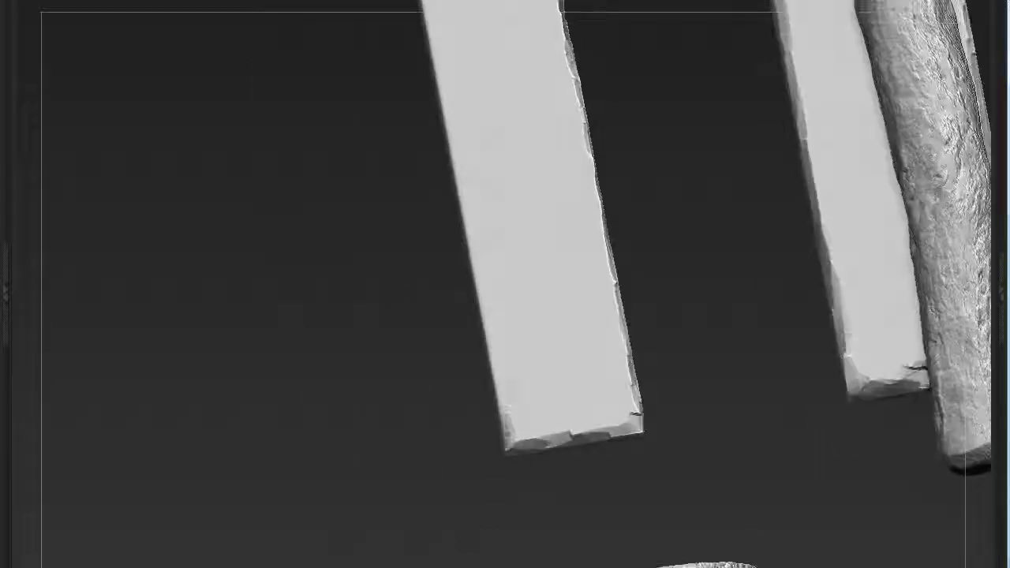
drag(505, 442, 435, 73)
drag(568, 359, 458, 40)
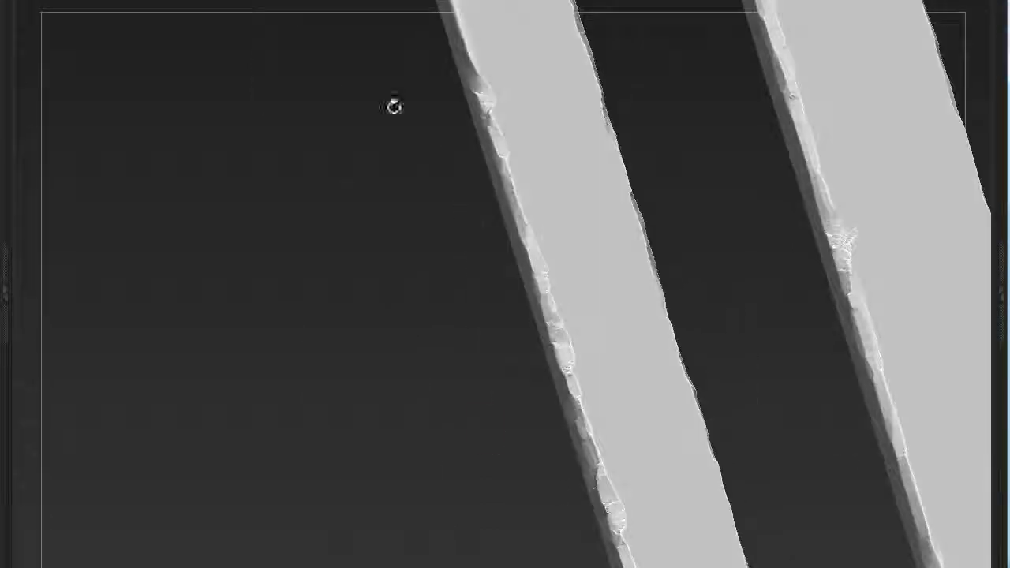
drag(643, 450, 556, 158)
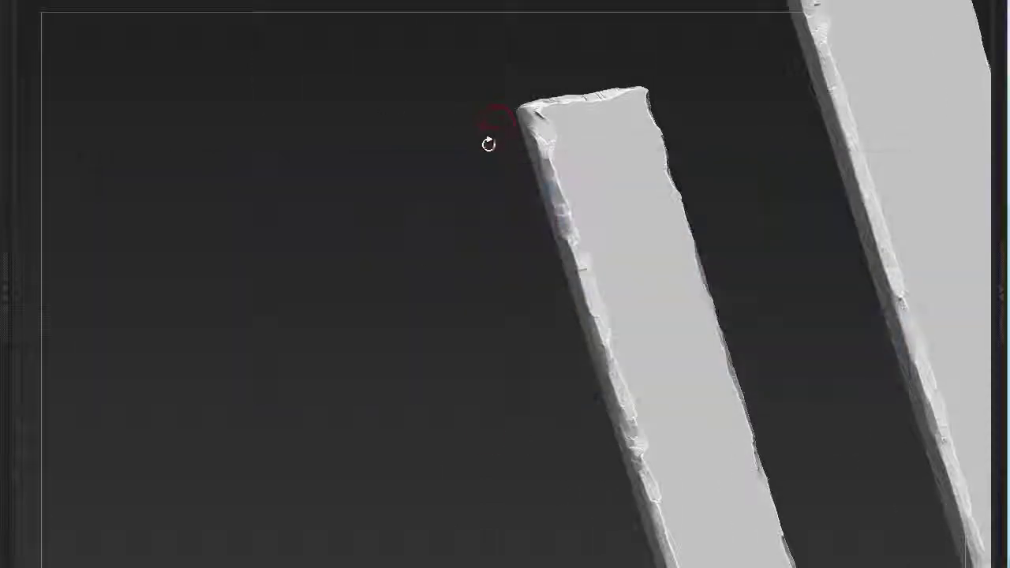
mouse_move(489, 142)
shift+mouse_down()
mouse_move(410, 297)
mouse_move(478, 493)
shift+mouse_up()
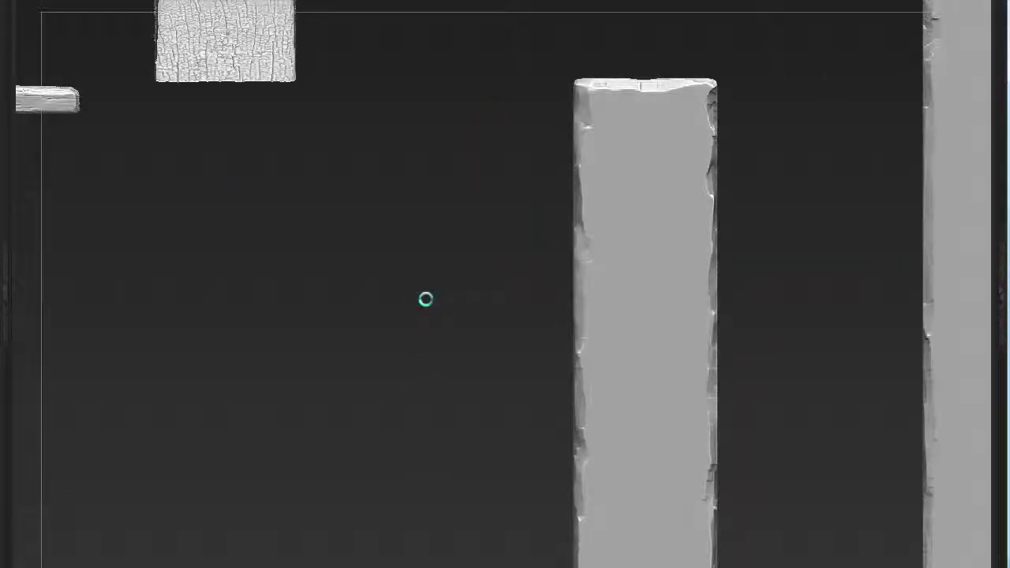
mouse_move(463, 292)
mouse_down()
mouse_move(589, 328)
mouse_move(586, 226)
mouse_up()
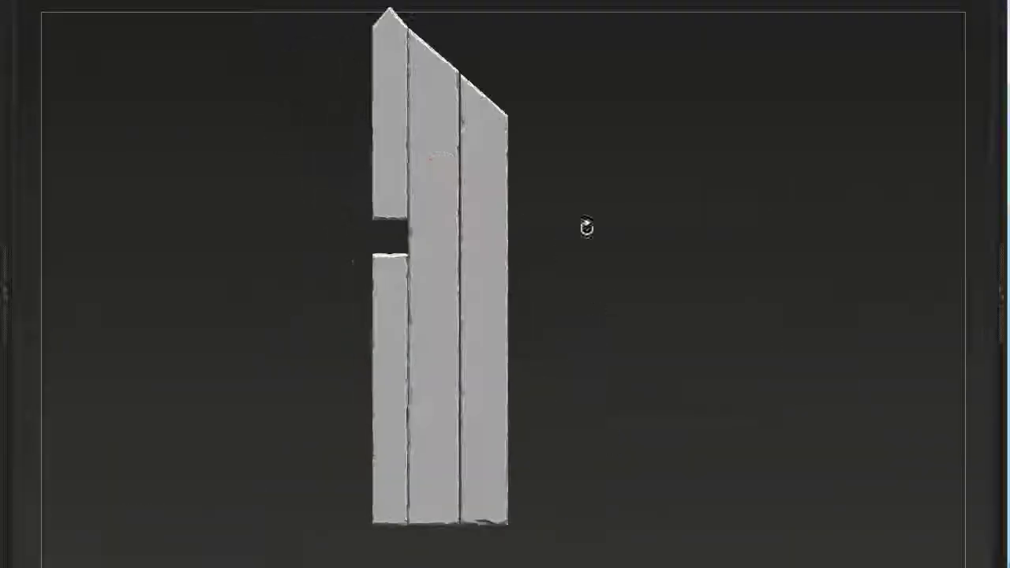
Step: Scroll down to the wood alphas in the import dialog and zoom out from the planks
scroll(693, 334, down, 15)
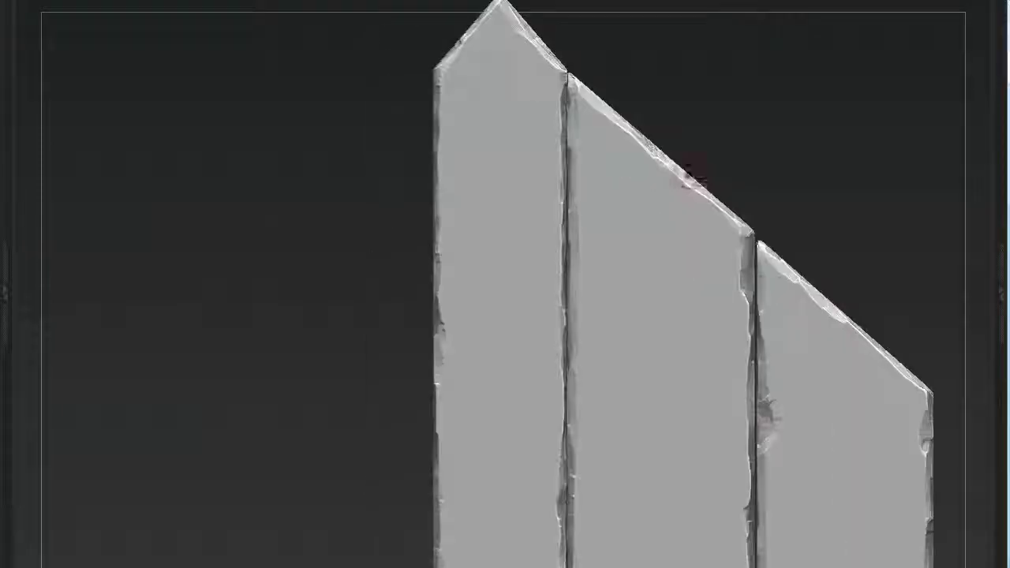
ctrl+right_drag(692, 175, 511, 160)
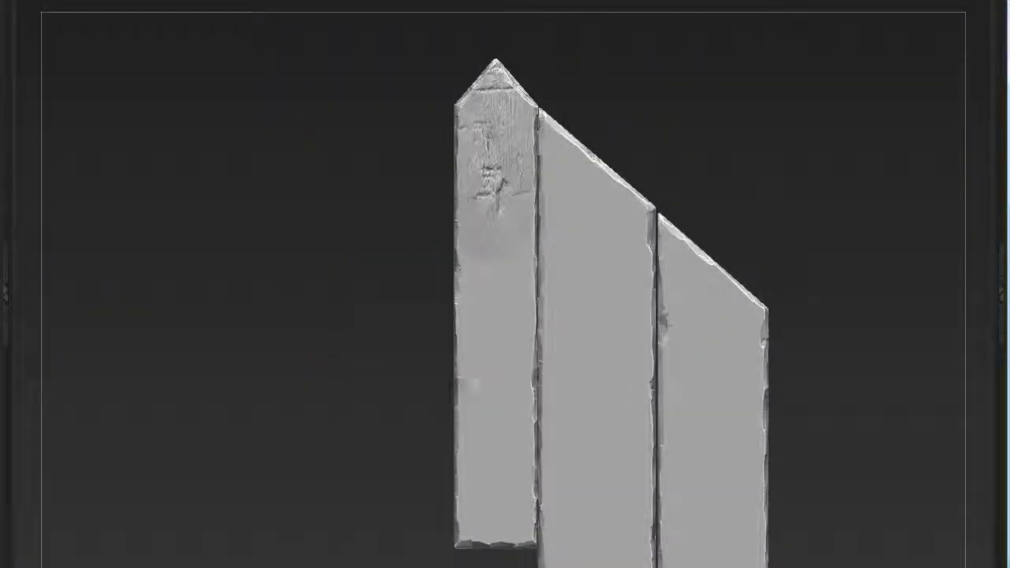
Step: Stamp wood-grain texture across the plank faces with the Standard brush in DragRect mode
drag(568, 378, 740, 416)
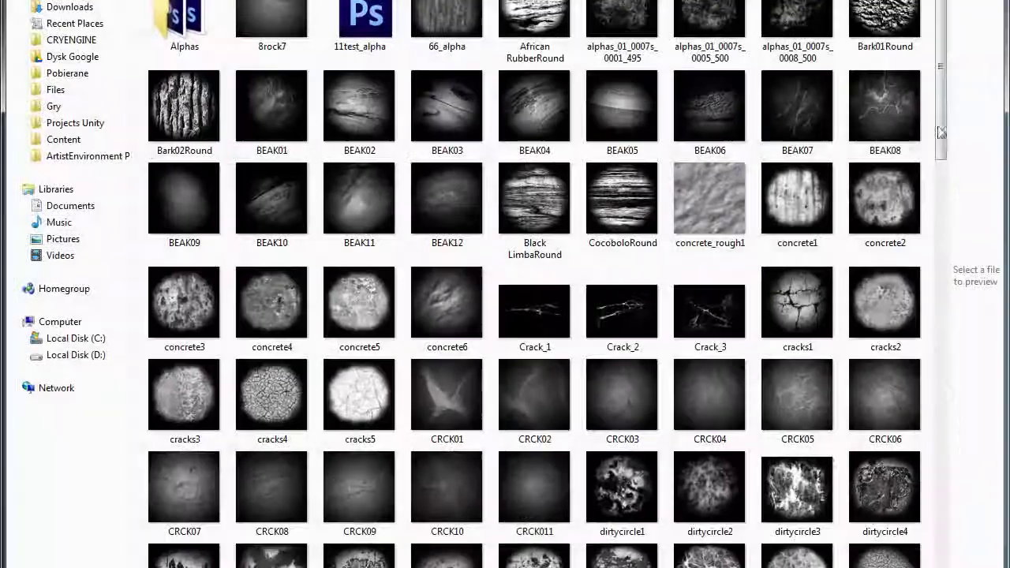
scroll(793, 560, down, 10)
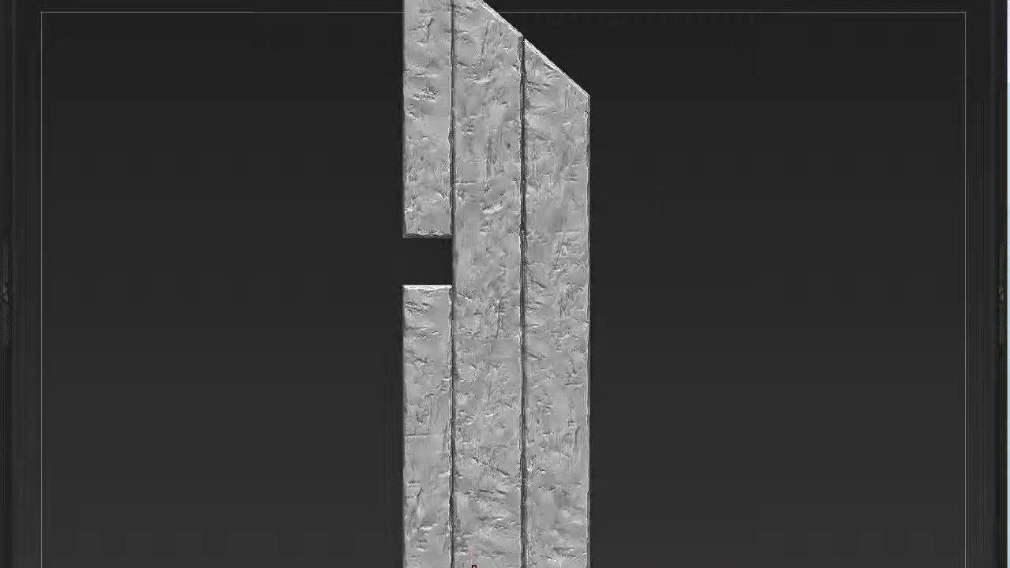
Step: View all kit pieces together from a level, slightly top-down angle
key(space)
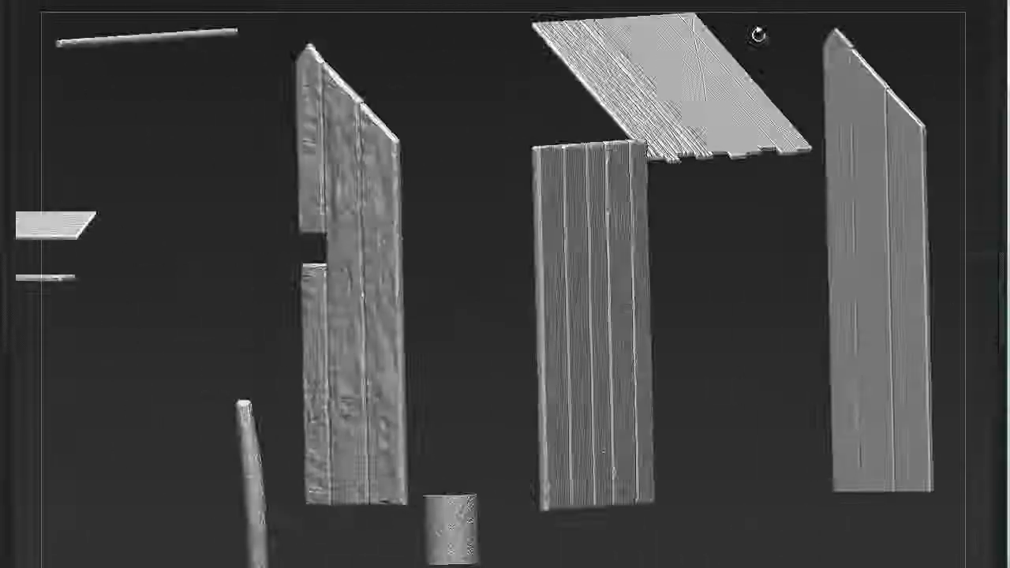
drag(757, 34, 488, 201)
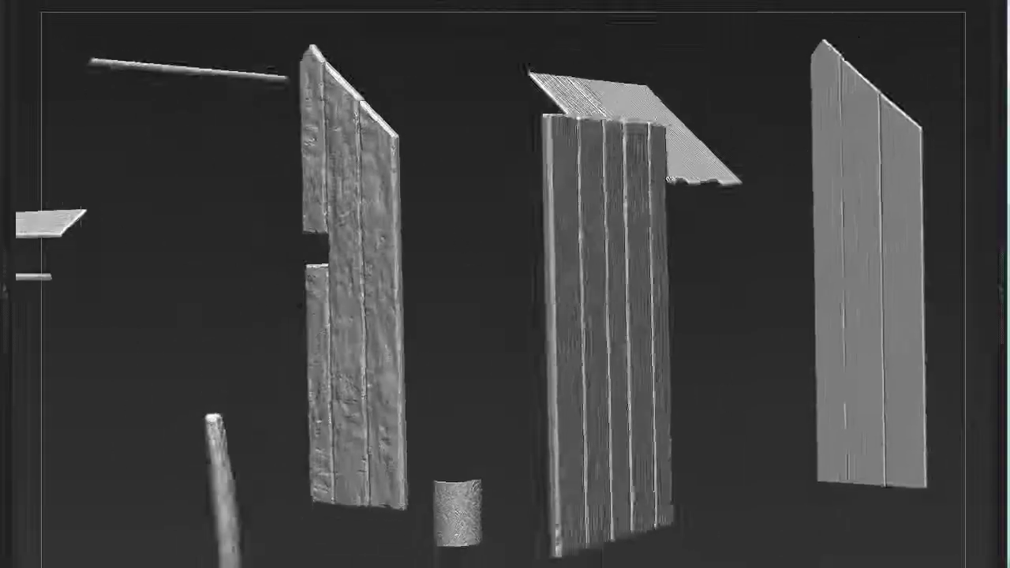